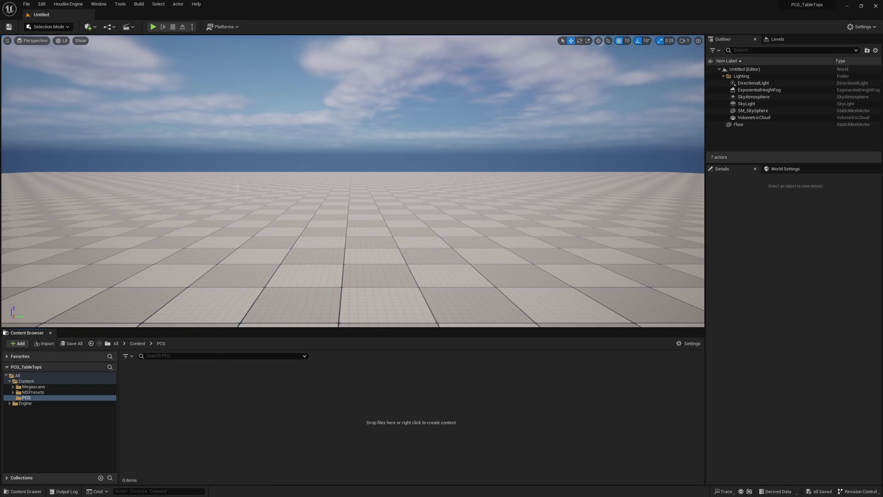
Enable the Procedural Content Generation Framework and its Geometry Script Interop plugin, and restart the editor.
{"action": "left_click", "coordinate": [42, 5]}
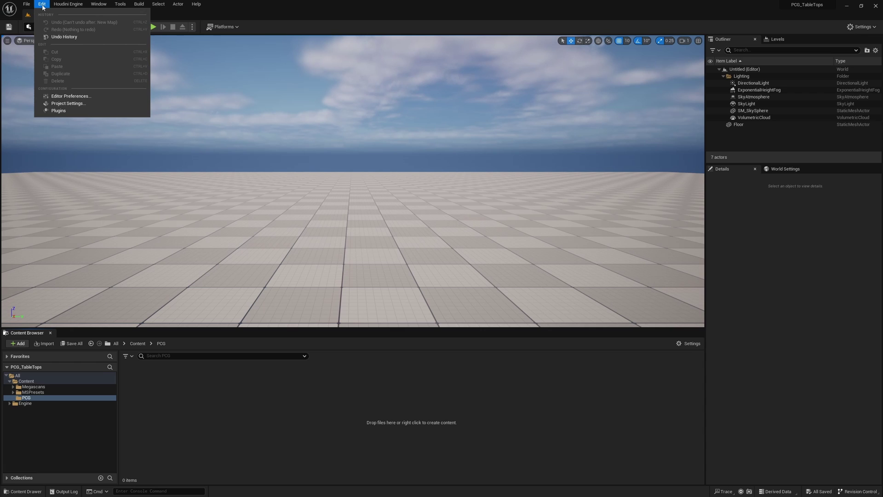
{"action": "left_click", "coordinate": [59, 111]}
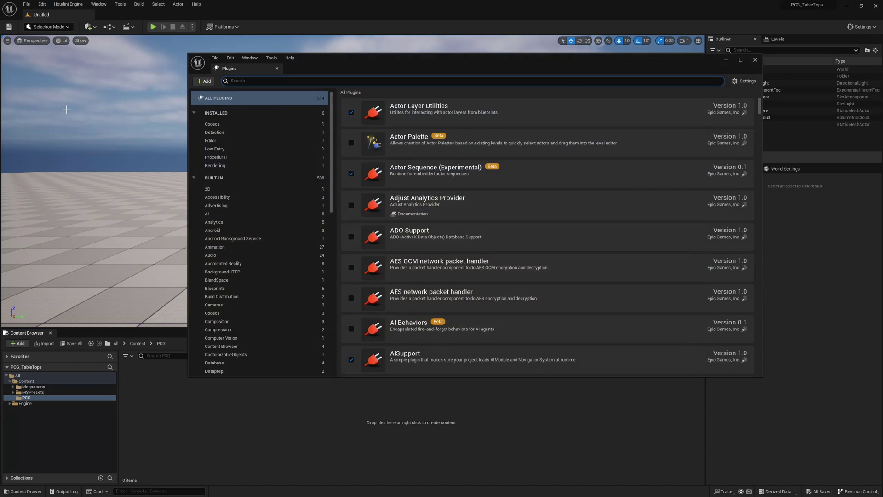
{"action": "type", "text": "procedural"}
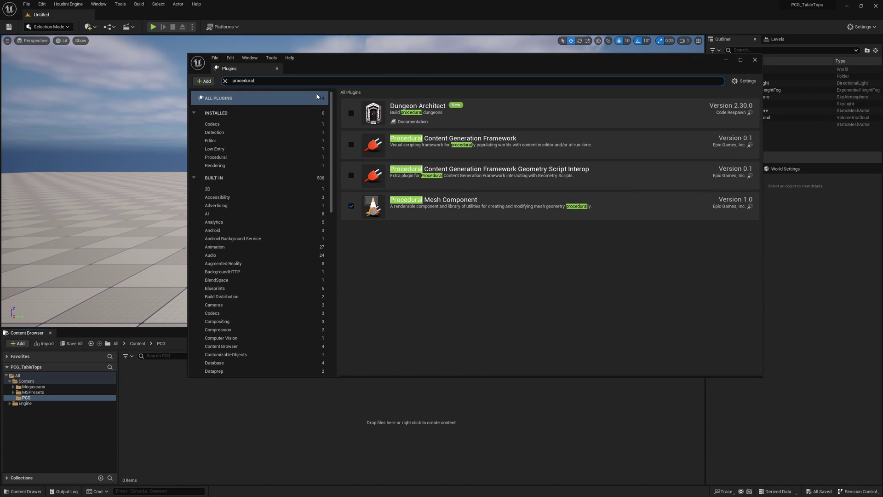
{"action": "left_click", "coordinate": [351, 145]}
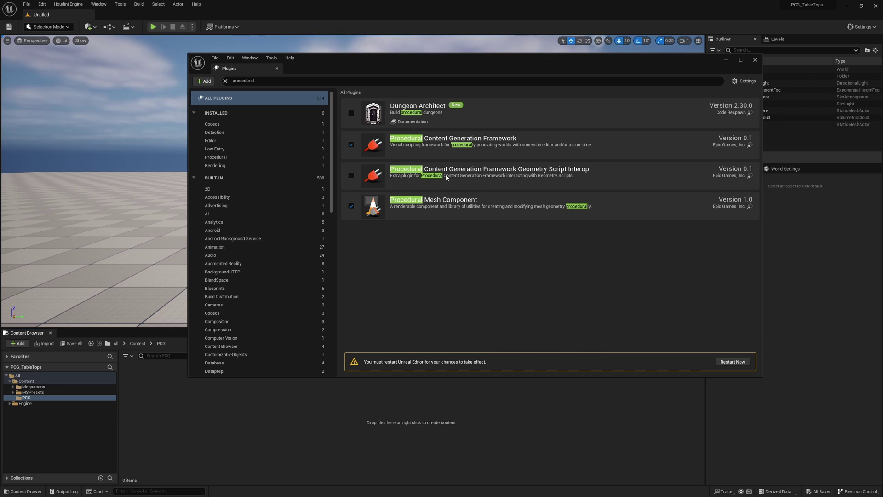
{"action": "left_click", "coordinate": [351, 175]}
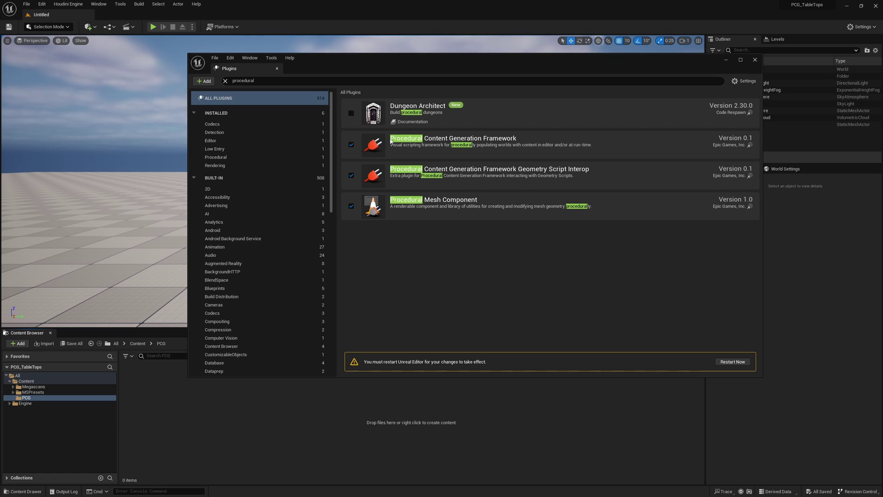
{"action": "left_click", "coordinate": [731, 362]}
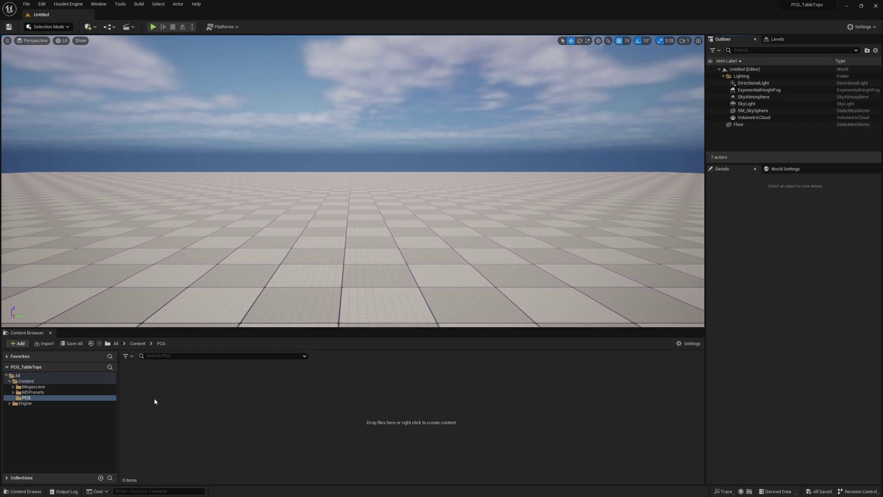
Create a Blueprint class with Actor as parent in the PCG folder and name it BP_Tables.
{"action": "right_click", "coordinate": [154, 398]}
{"action": "left_click", "coordinate": [168, 193]}
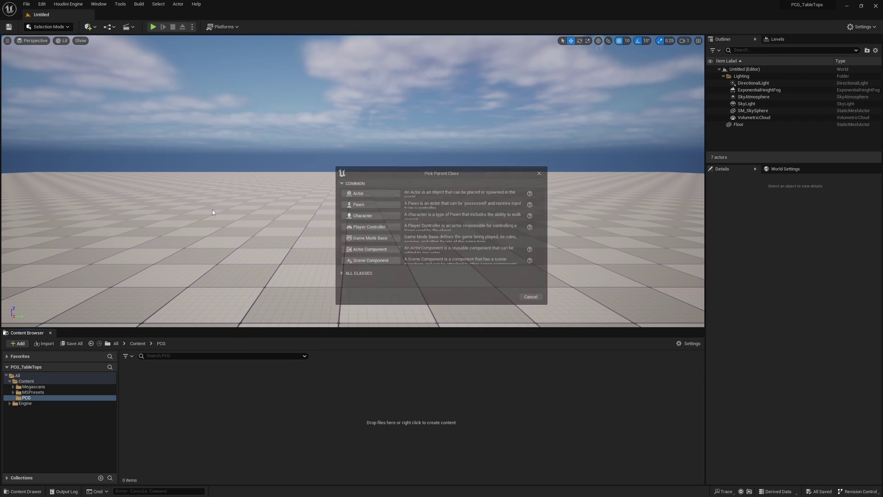
{"action": "left_click", "coordinate": [372, 194]}
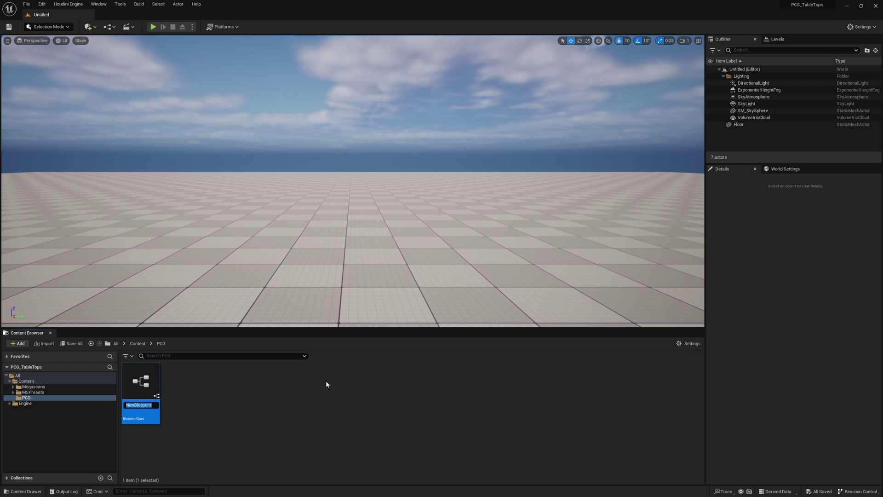
{"action": "type", "text": "BP_Tables"}
{"action": "key", "text": "Return"}
Create a PCG Graph asset in the PCG folder and name it PCG_Tables.
{"action": "right_click", "coordinate": [208, 401]}
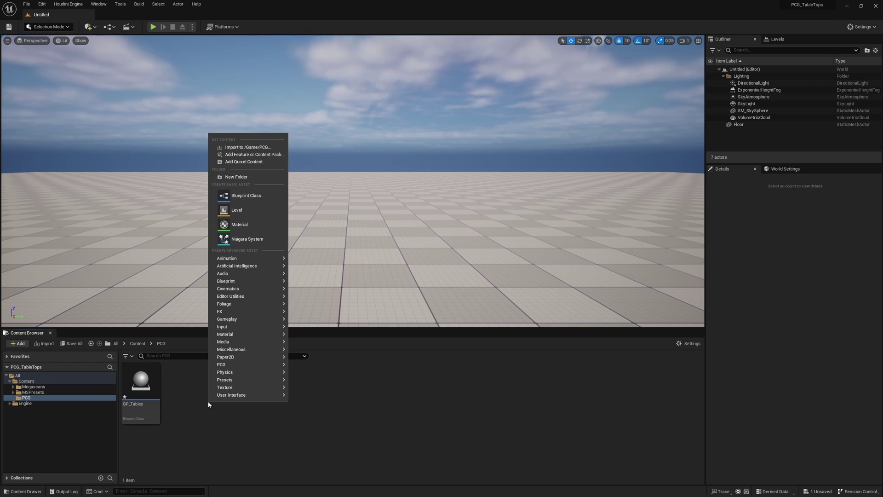
{"action": "type", "text": "pg"}
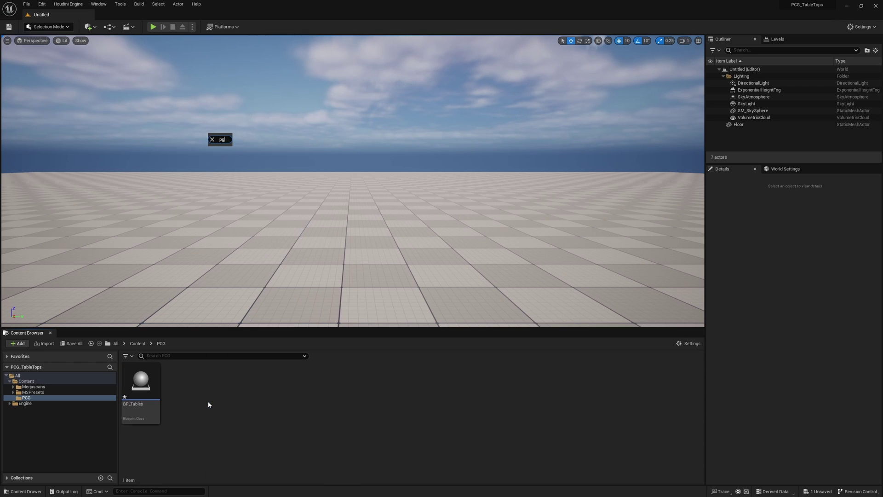
{"action": "left_click", "coordinate": [272, 293]}
{"action": "type", "text": "PCG_TR"}
{"action": "type", "text": "bles"}
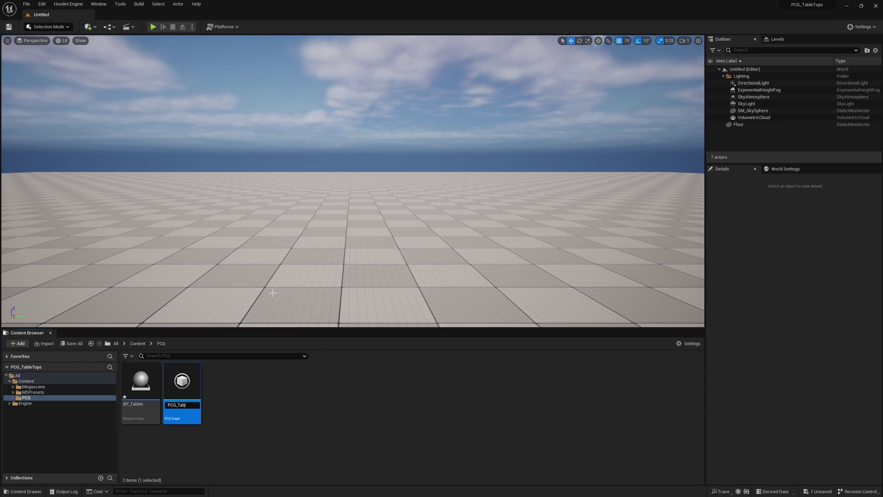
{"action": "key", "text": "Return"}
In the BP_Tables Blueprint, replace the default root with a new Scene component and add a Spline component under it.
{"action": "double_click", "coordinate": [140, 382]}
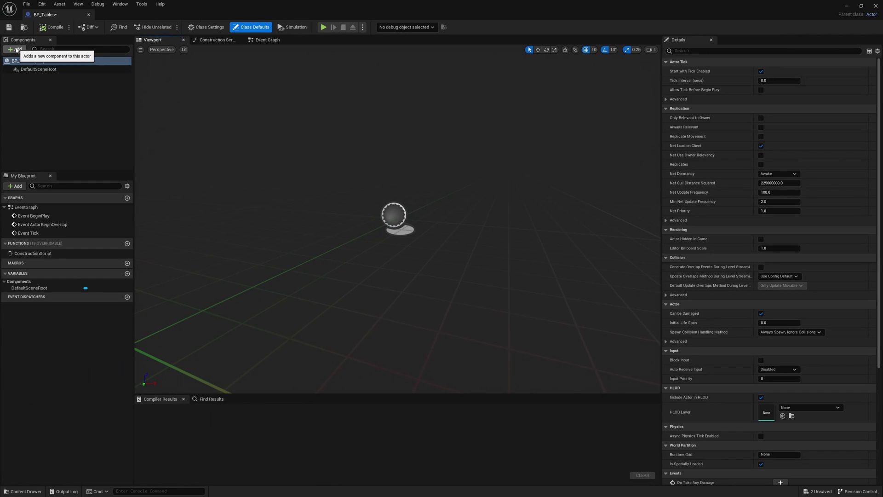
{"action": "left_click", "coordinate": [16, 50]}
{"action": "type", "text": "sc"}
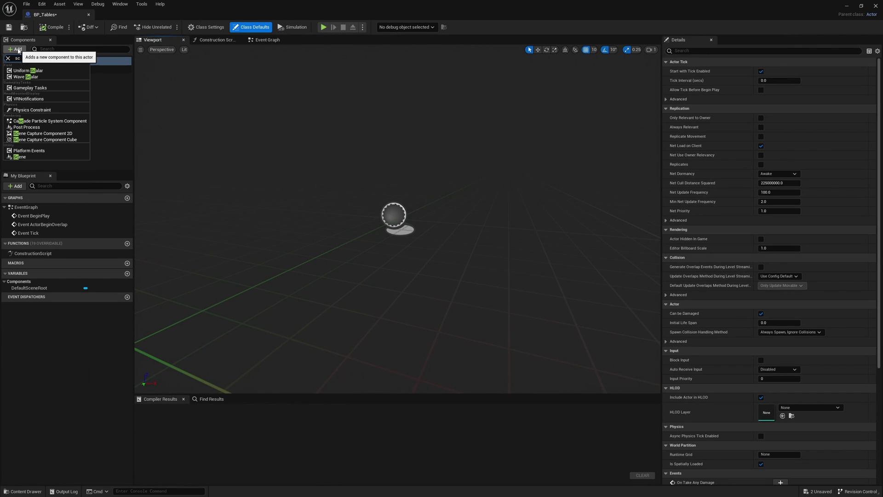
{"action": "type", "text": "ene"}
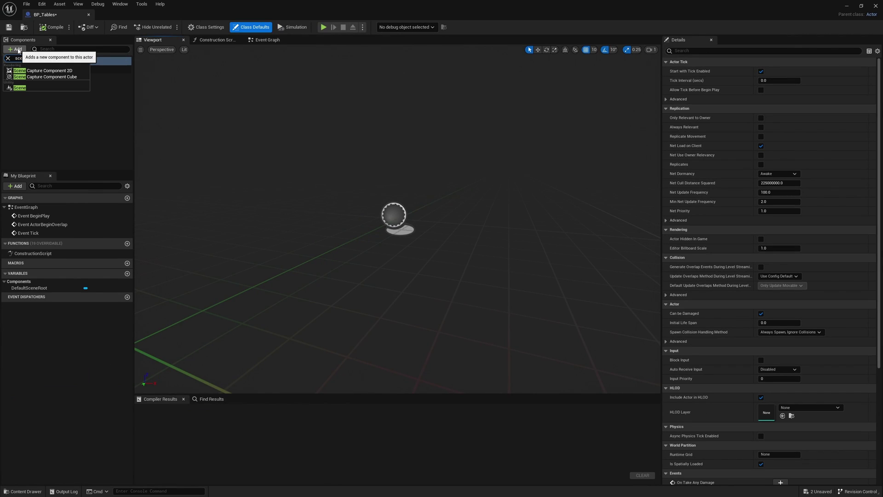
{"action": "left_click", "coordinate": [34, 87]}
{"action": "left_click_drag", "start_coordinate": [51, 79], "coordinate": [54, 70]}
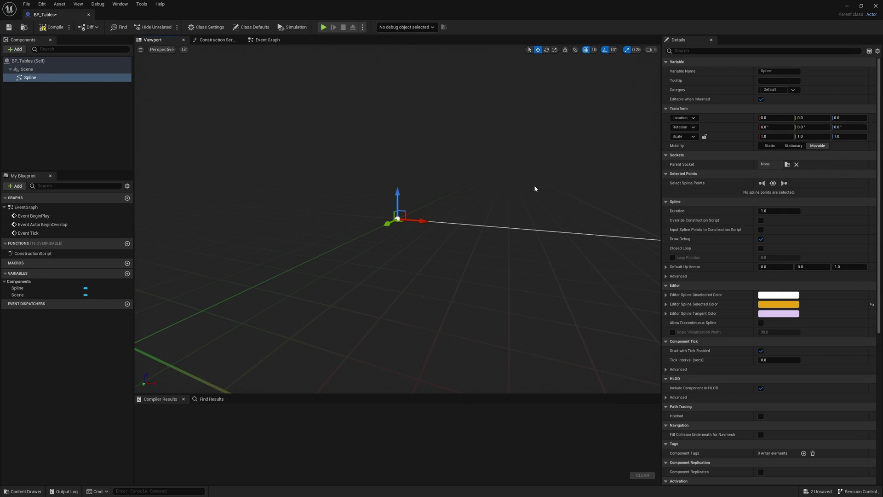
Generate a square spline shape with a length of 500 from the spline's start point, using the Spline Generation Panel.
{"action": "key", "text": "s"}
{"action": "right_click_drag", "start_coordinate": [534, 187], "coordinate": [552, 198]}
{"action": "left_click", "coordinate": [420, 285]}
{"action": "left_click", "coordinate": [364, 287]}
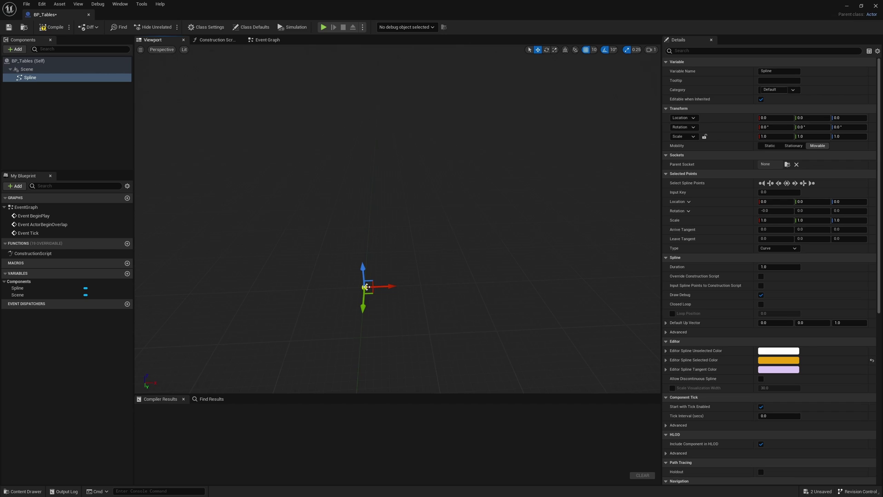
{"action": "right_click", "coordinate": [364, 288]}
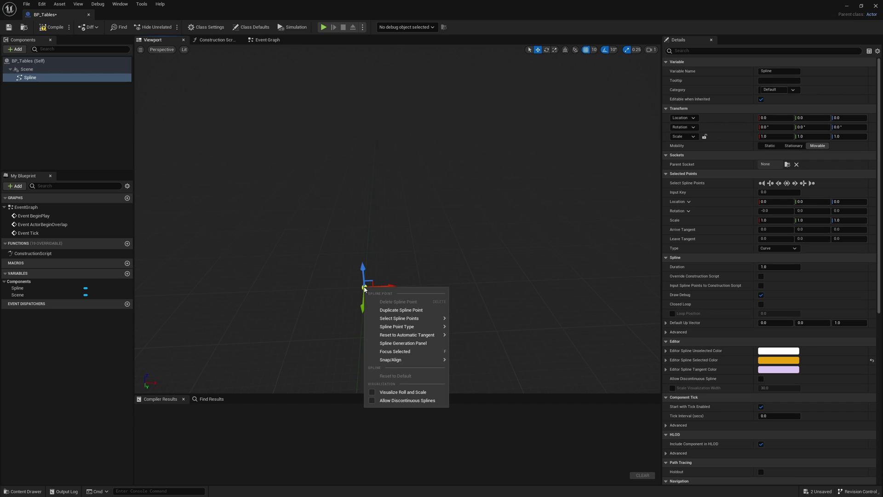
{"action": "left_click", "coordinate": [429, 343]}
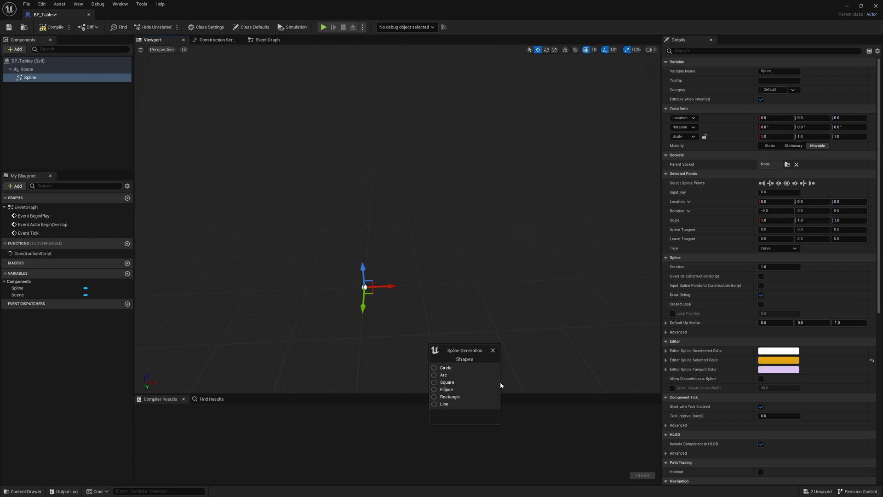
{"action": "left_click", "coordinate": [446, 382]}
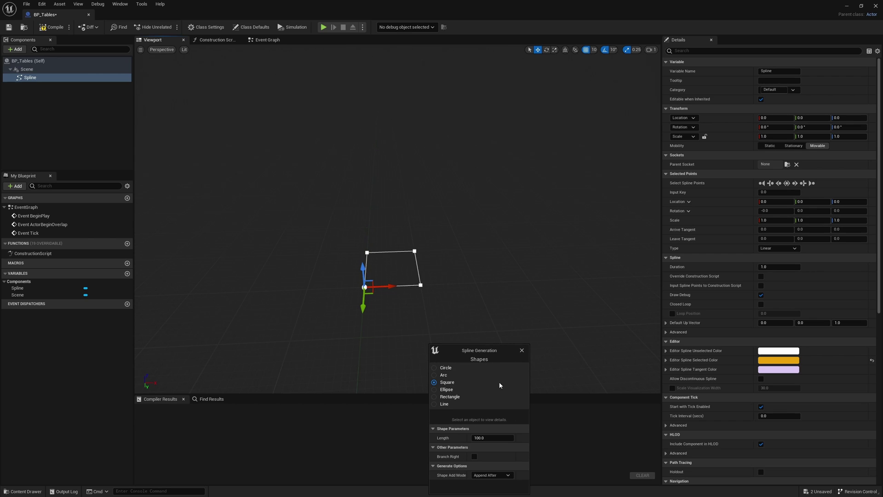
{"action": "left_click", "coordinate": [495, 438]}
{"action": "type", "text": "500"}
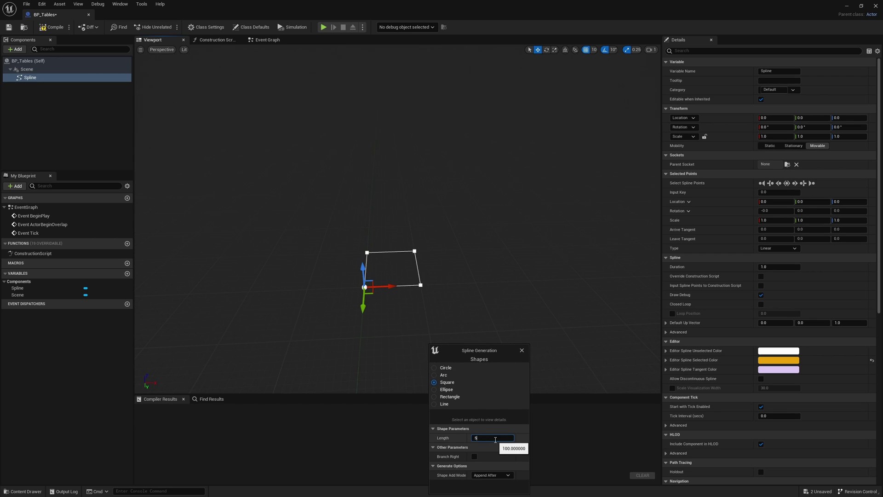
{"action": "key", "text": "Return"}
{"action": "left_click", "coordinate": [521, 350]}
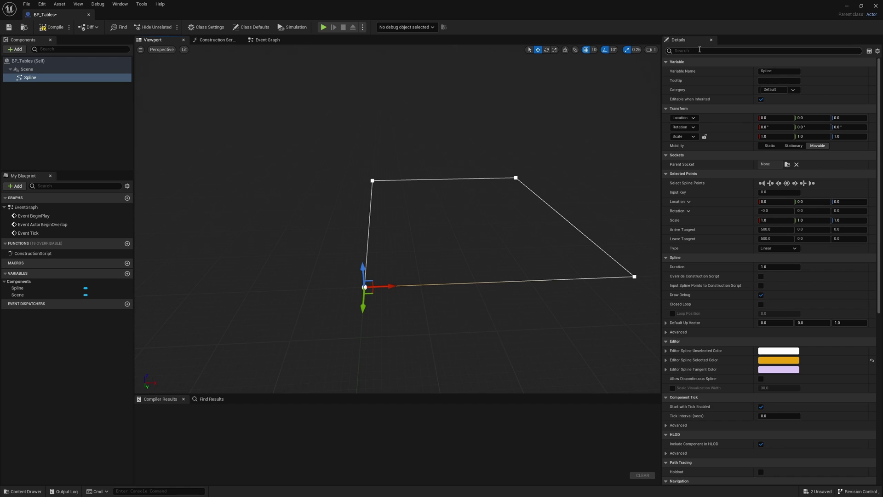
Turn on the Closed Loop option for the Spline component.
{"action": "left_click", "coordinate": [700, 50]}
{"action": "type", "text": "closed"}
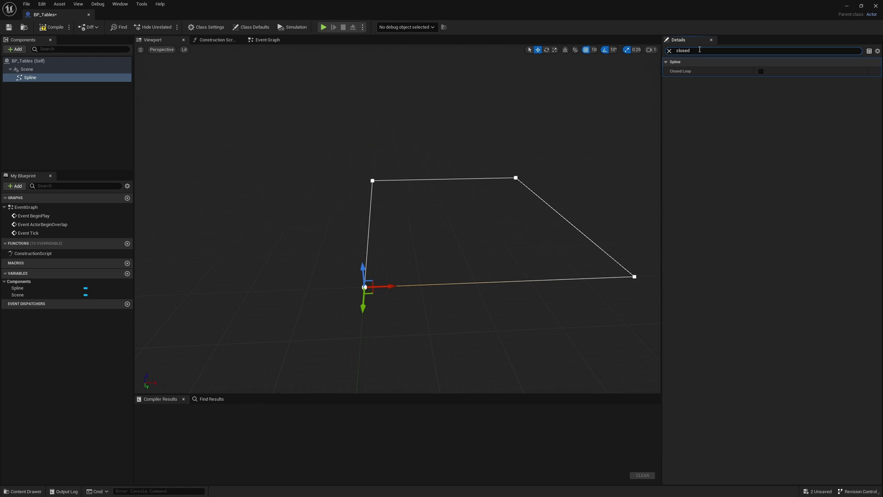
{"action": "left_click", "coordinate": [761, 71]}
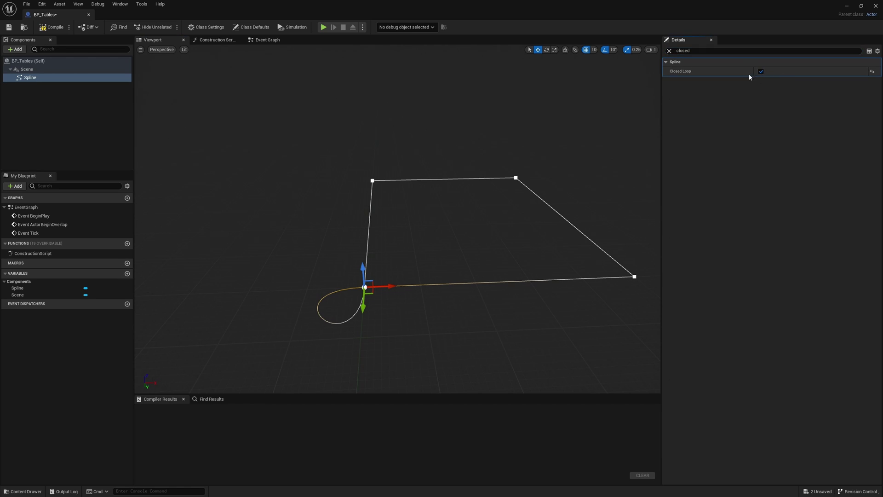
Set the looping spline point at the square's starting corner to the Linear type and compile the Blueprint.
{"action": "right_click", "coordinate": [365, 287]}
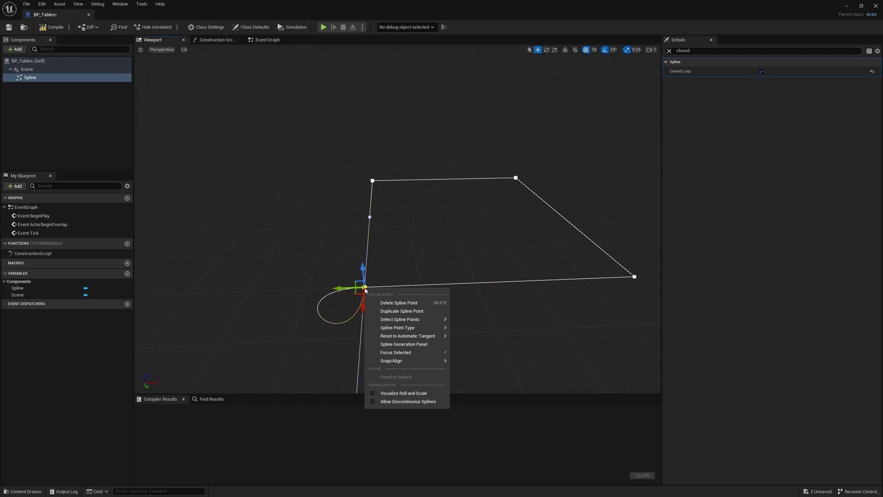
{"action": "mouse_move", "coordinate": [442, 328]}
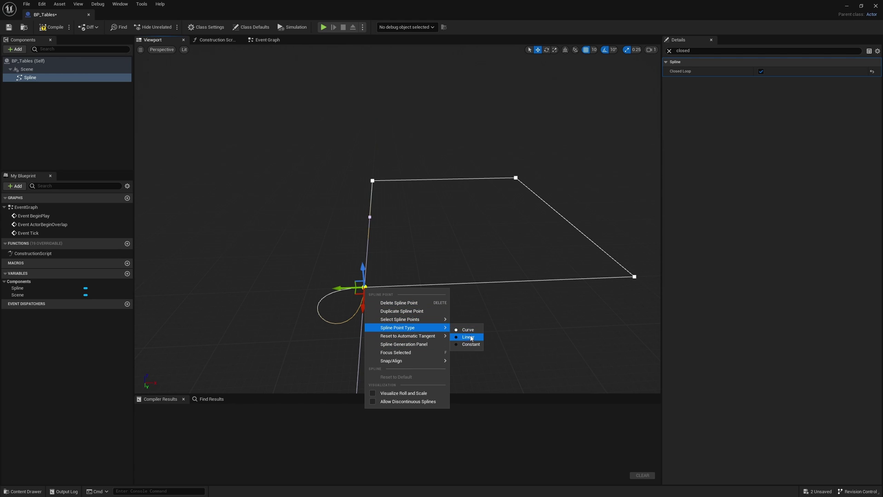
{"action": "left_click", "coordinate": [469, 337]}
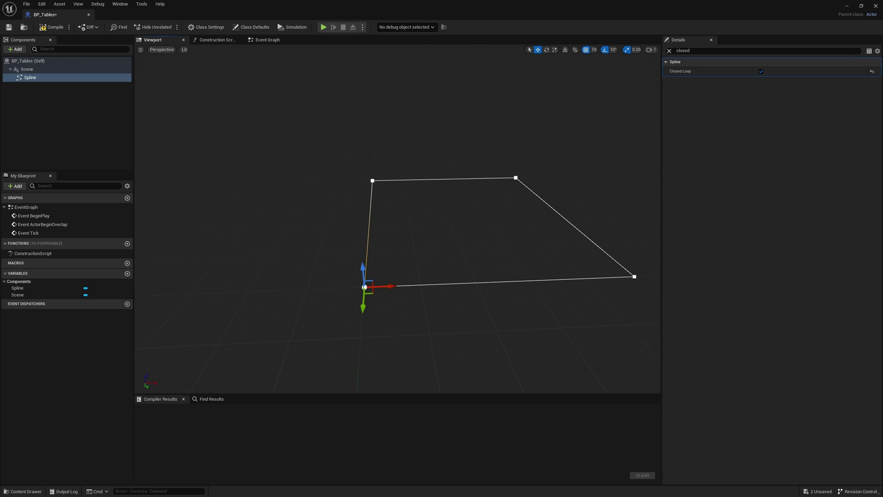
{"action": "left_click", "coordinate": [52, 27]}
Add a PCG component to BP_Tables with PCG_Tables as its graph, then compile, save and close the Blueprint.
{"action": "left_click", "coordinate": [15, 49]}
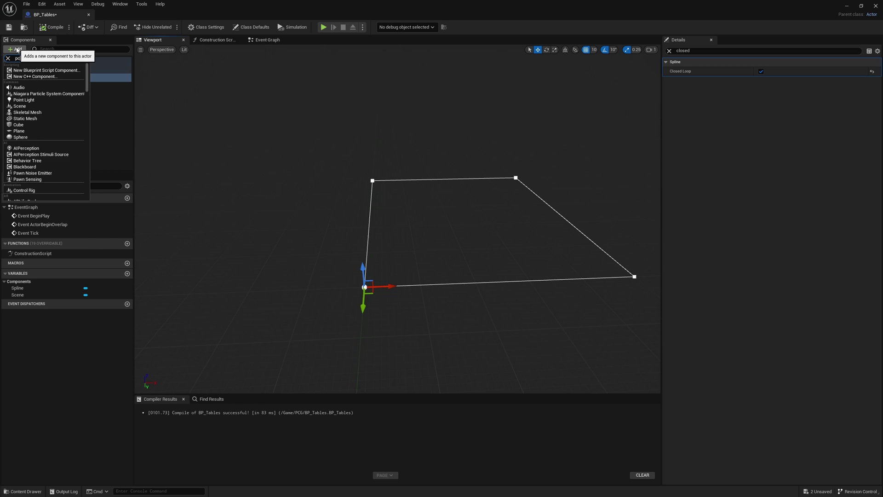
{"action": "type", "text": "pcg"}
{"action": "left_click", "coordinate": [35, 71]}
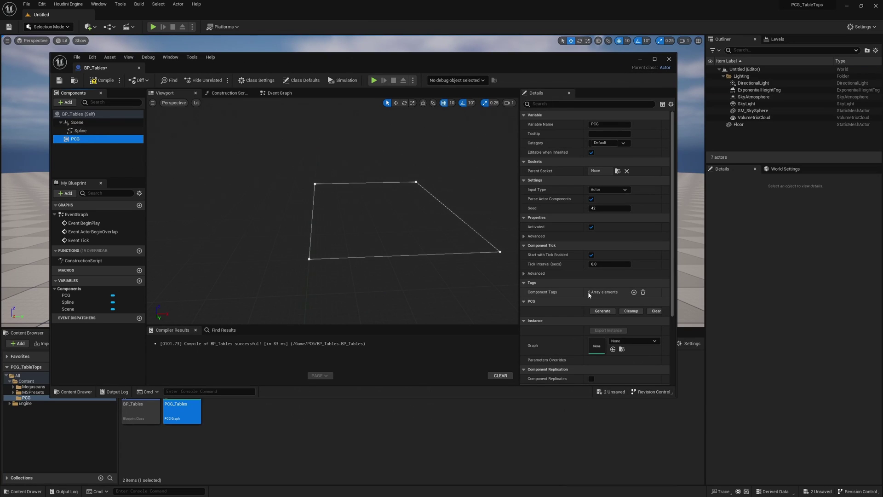
{"action": "left_click", "coordinate": [103, 80]}
{"action": "left_click", "coordinate": [60, 81]}
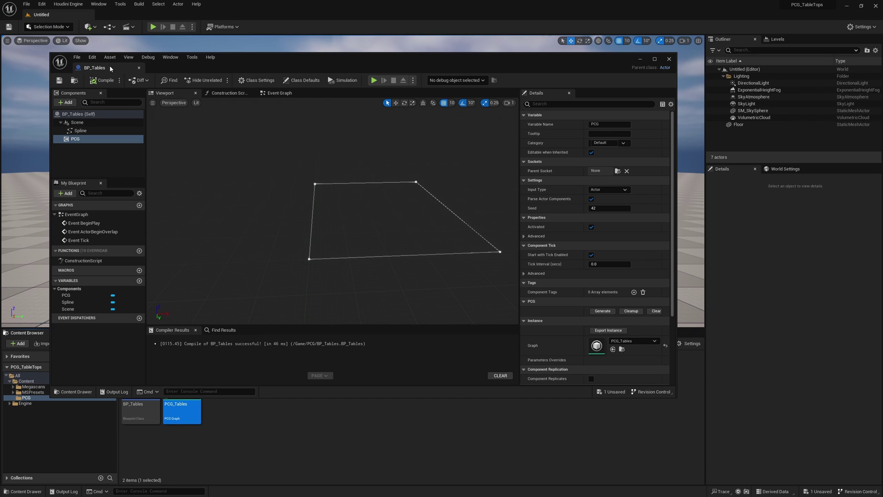
{"action": "left_click", "coordinate": [139, 68]}
Place BP_Tables on the level's floor and open the PCG_Tables graph below the viewport.
{"action": "left_click_drag", "start_coordinate": [140, 399], "coordinate": [425, 284]}
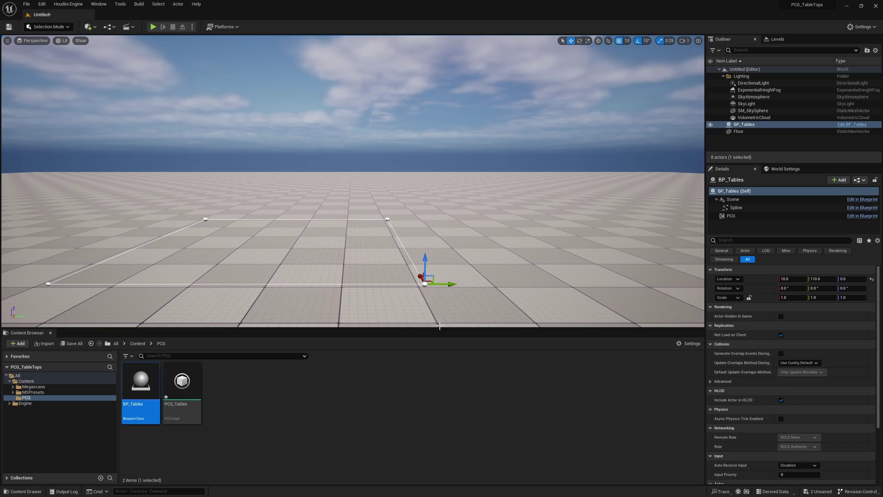
{"action": "double_click", "coordinate": [182, 384]}
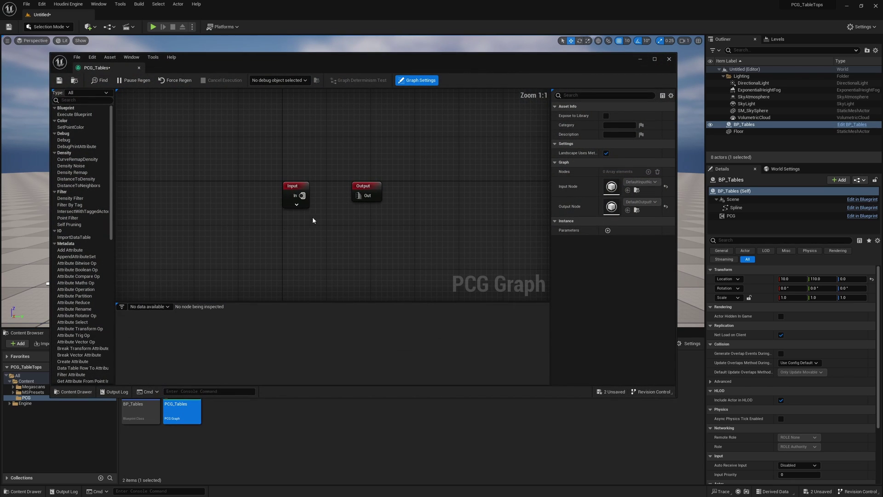
{"action": "right_click_drag", "start_coordinate": [465, 425], "coordinate": [430, 353]}
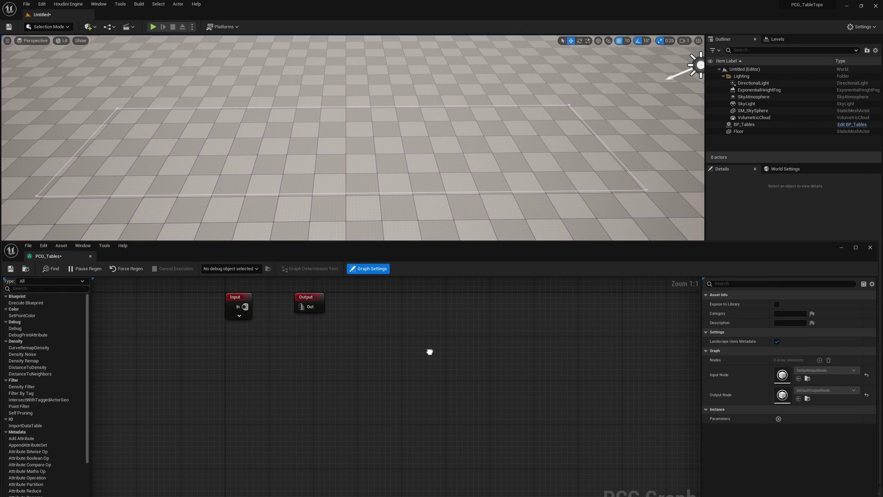
Add Get Spline Data and Spline Sampler nodes, connect them, and turn on debug for the Spline Sampler.
{"action": "right_click", "coordinate": [167, 378]}
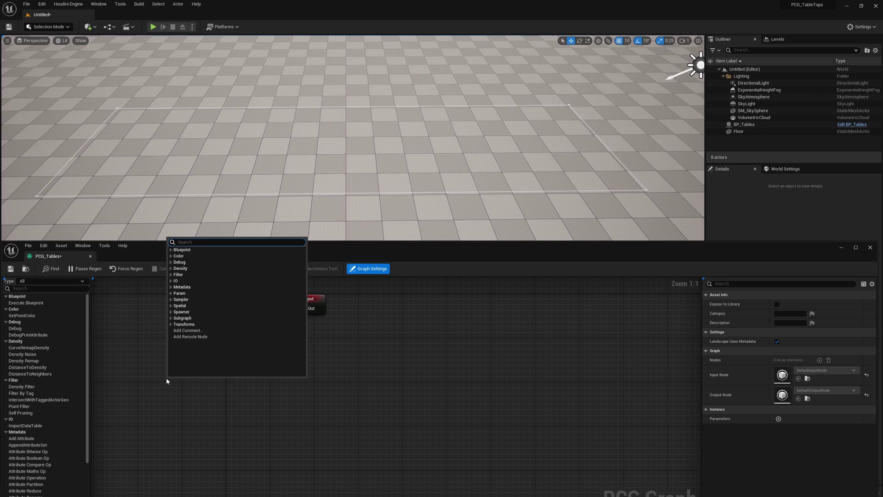
{"action": "type", "text": "get sok"}
{"action": "right_click", "coordinate": [246, 380]}
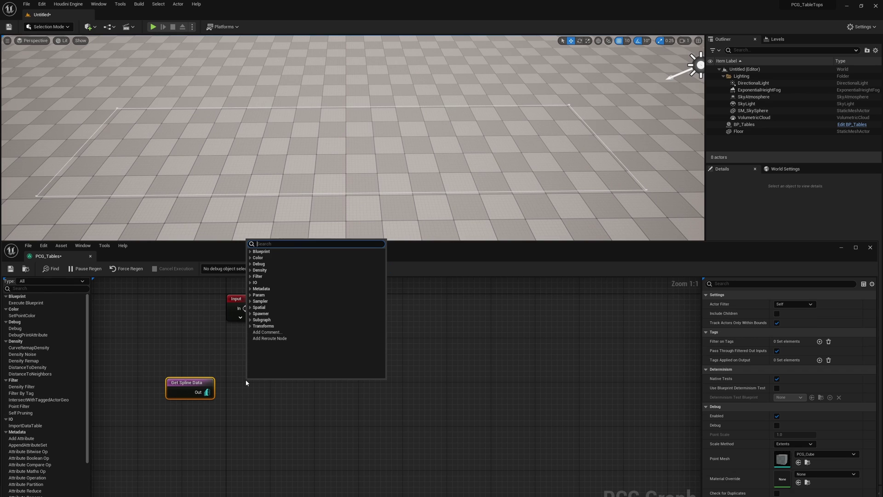
{"action": "type", "text": "spline"}
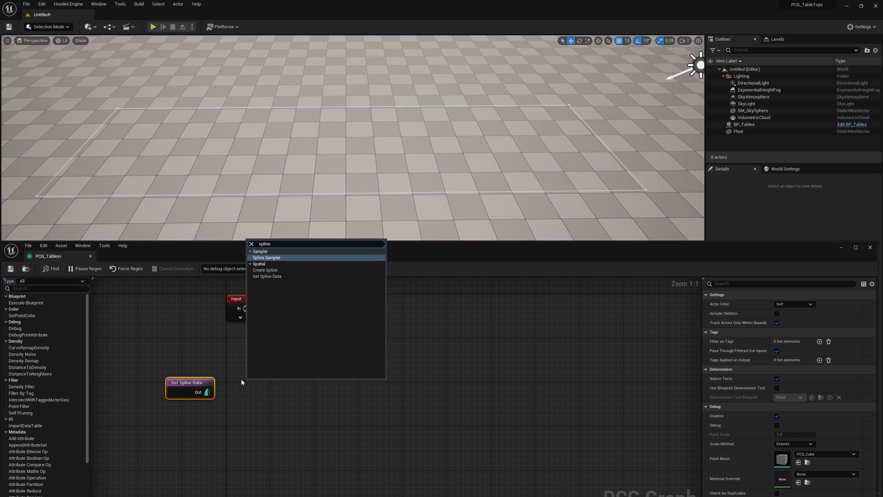
{"action": "key", "text": "Return"}
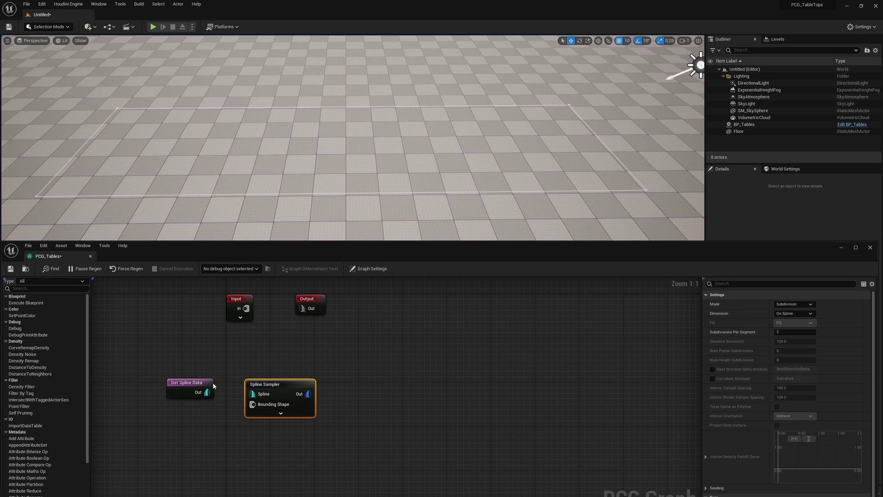
{"action": "left_click_drag", "start_coordinate": [207, 392], "coordinate": [256, 386]}
{"action": "key", "text": "d"}
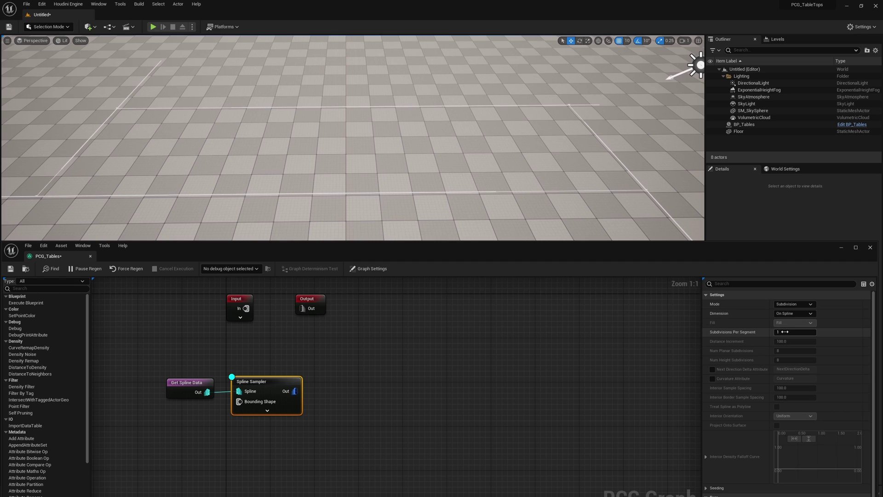
Set the Spline Sampler's Dimension to On Interior and its Interior Border Sample Spacing to 80.
{"action": "left_click", "coordinate": [803, 313]}
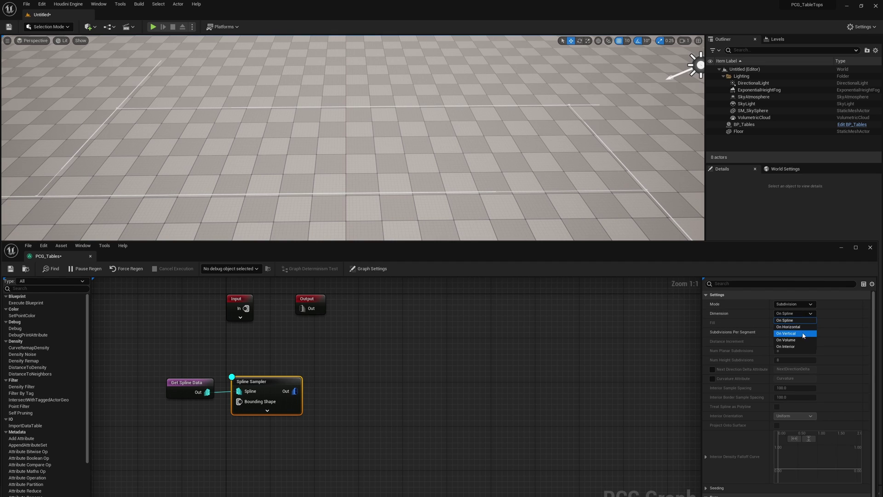
{"action": "left_click", "coordinate": [790, 346]}
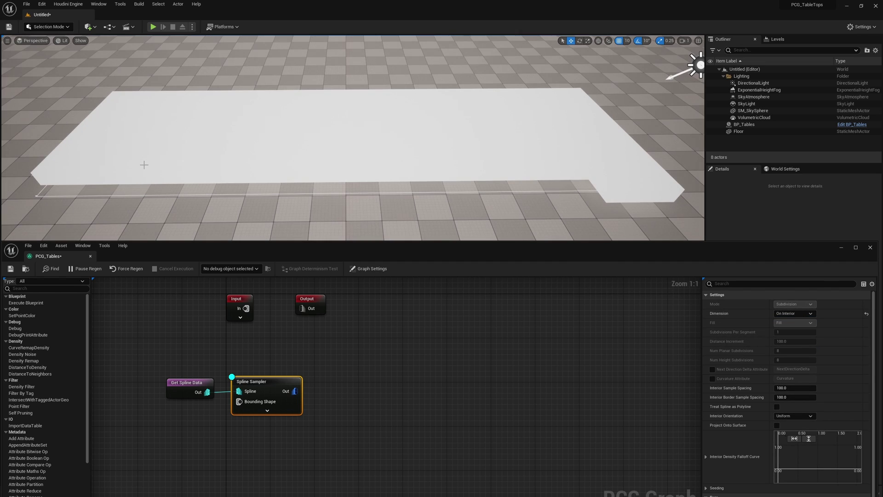
{"action": "left_click", "coordinate": [797, 396]}
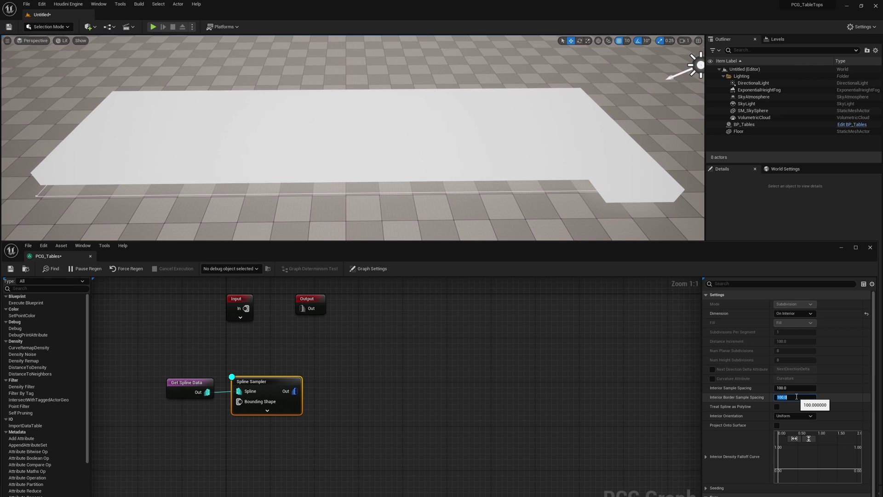
{"action": "type", "text": "80"}
{"action": "key", "text": "Return"}
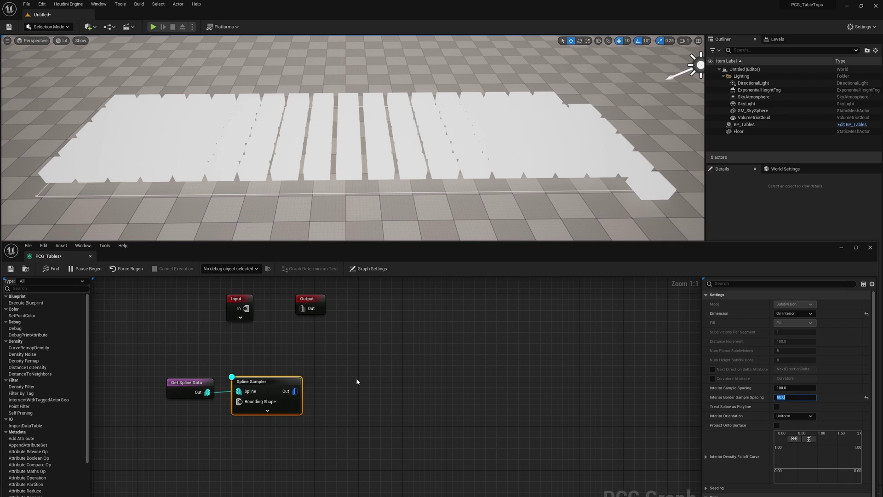
Add a Transform Points node fed by the Spline Sampler and move the debug view to it.
{"action": "right_click", "coordinate": [342, 378]}
{"action": "type", "text": "tra"}
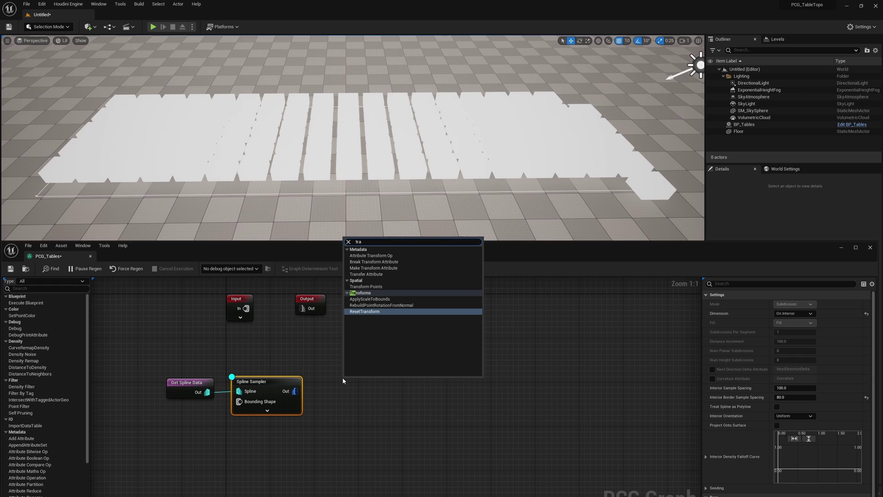
{"action": "left_click", "coordinate": [437, 286]}
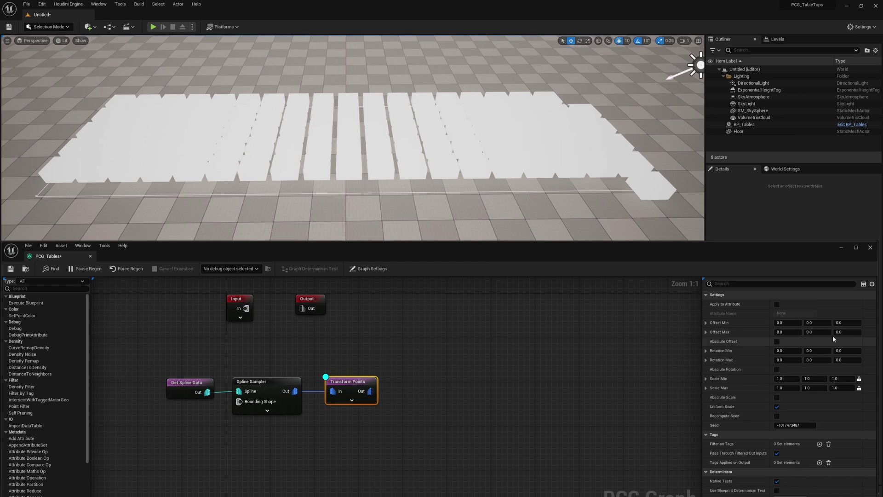
Set the Transform Points Offset Min to -100 and Offset Max to 100 on both X and Y.
{"action": "left_click", "coordinate": [790, 325]}
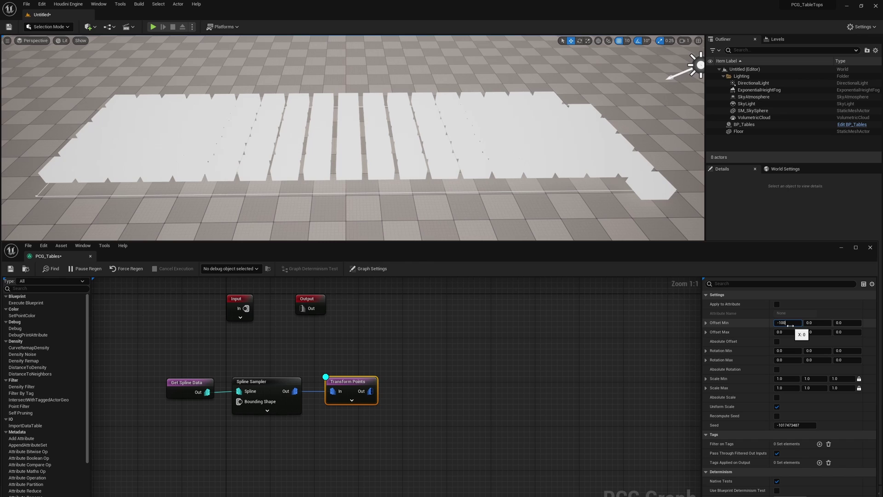
{"action": "type", "text": "-100"}
{"action": "key", "text": "Tab"}
{"action": "type", "text": "-100"}
{"action": "key", "text": "Tab"}
{"action": "key", "text": "Tab"}
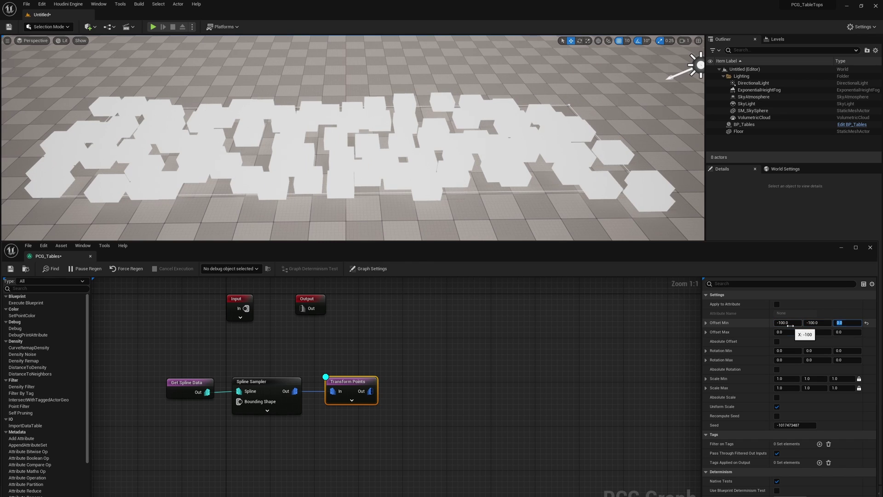
{"action": "type", "text": "100"}
{"action": "key", "text": "Tab"}
{"action": "type", "text": "100"}
{"action": "key", "text": "Return"}
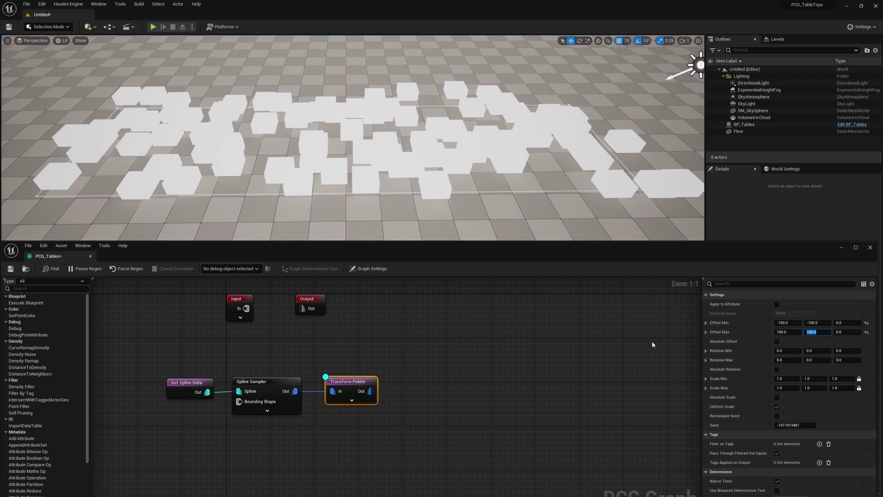
Set the Transform Points Rotation Max to 360 on Z.
{"action": "left_click", "coordinate": [841, 360]}
{"action": "type", "text": "36"}
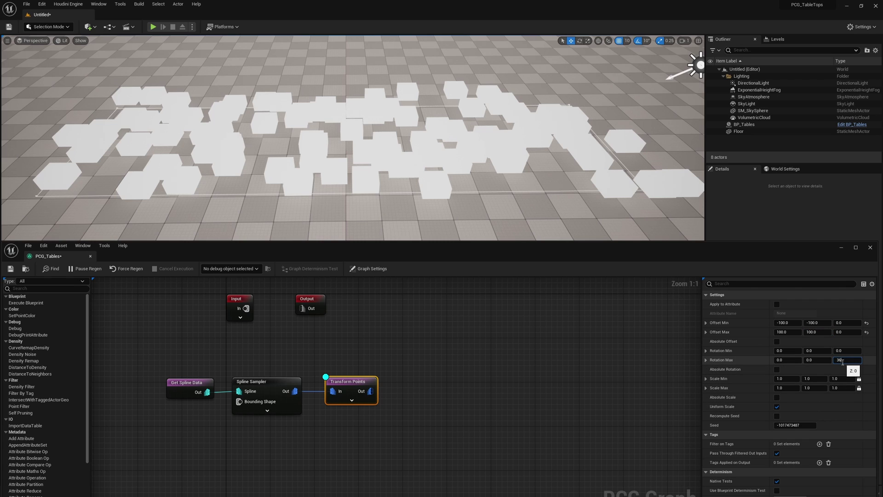
{"action": "type", "text": "0"}
{"action": "key", "text": "Return"}
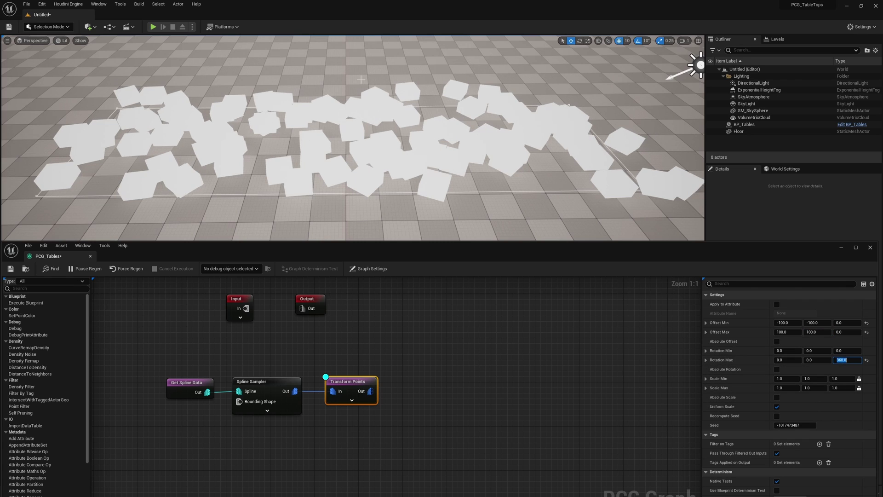
Add a Static Mesh Spawner, connect Transform Points to it, and turn off debug for Transform Points.
{"action": "right_click_drag", "start_coordinate": [415, 386], "coordinate": [395, 381]}
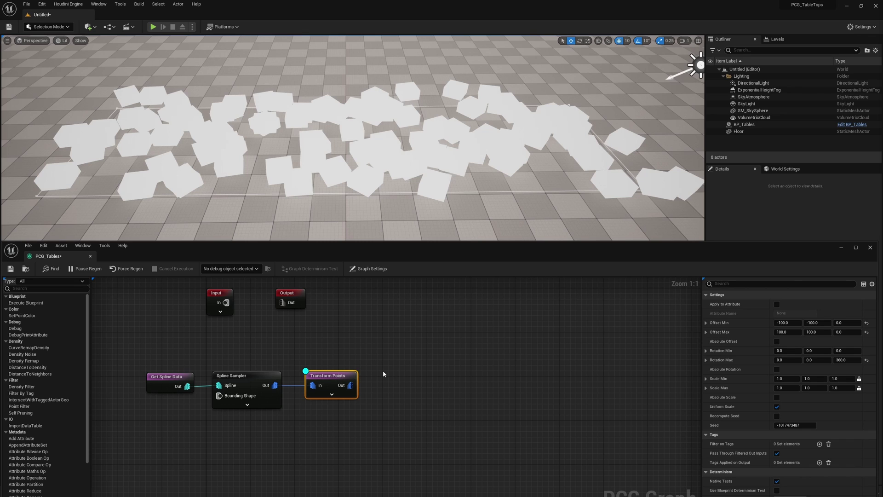
{"action": "right_click", "coordinate": [383, 371]}
{"action": "type", "text": "static"}
{"action": "key", "text": "Return"}
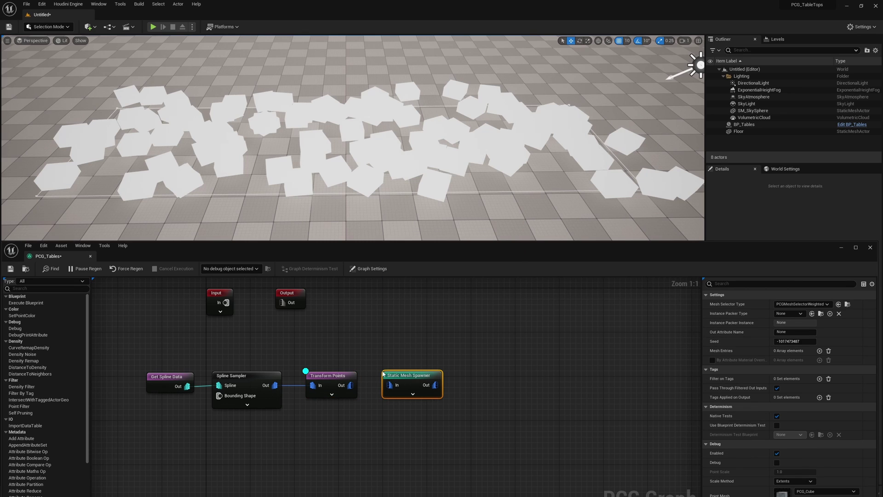
{"action": "left_click_drag", "start_coordinate": [350, 386], "coordinate": [389, 385]}
{"action": "left_click", "coordinate": [320, 375]}
{"action": "key", "text": "d"}
Give the Static Mesh Spawner three mesh entries, the third using the metal table mesh with its mobility set to Static.
{"action": "left_click", "coordinate": [401, 375]}
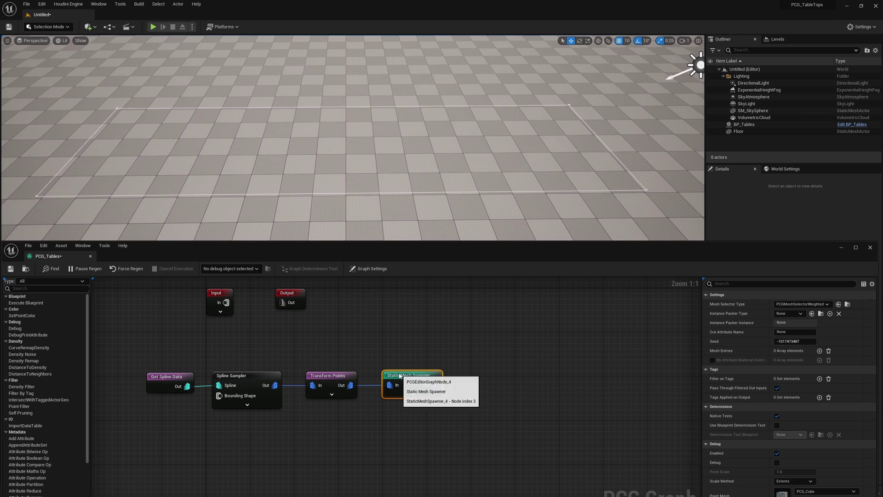
{"action": "left_click", "coordinate": [820, 351]}
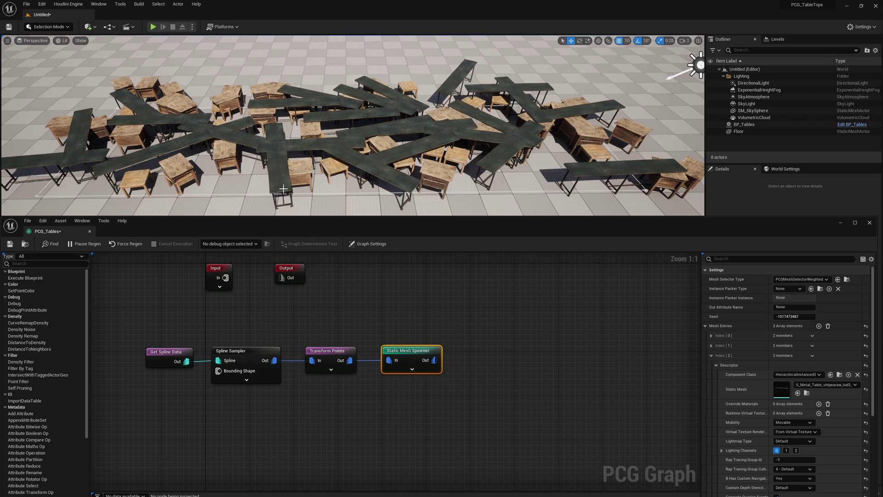
{"action": "left_click", "coordinate": [799, 426]}
{"action": "left_click", "coordinate": [786, 431]}
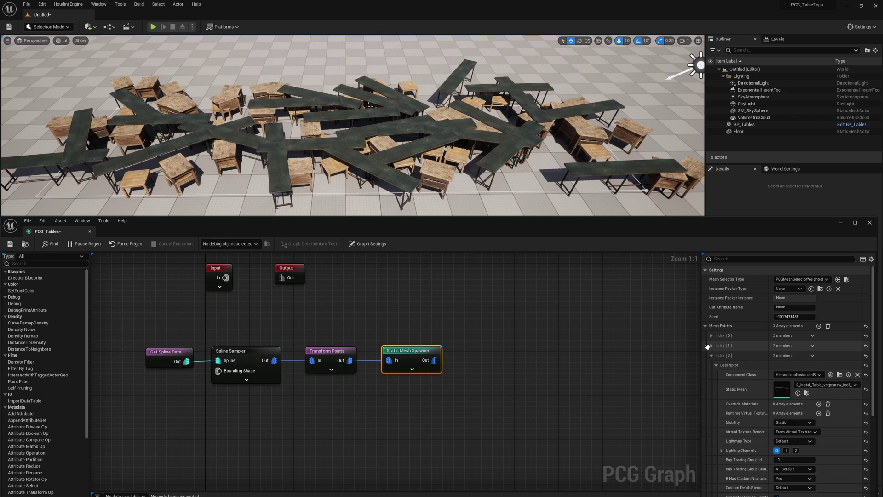
{"action": "left_click", "coordinate": [708, 346]}
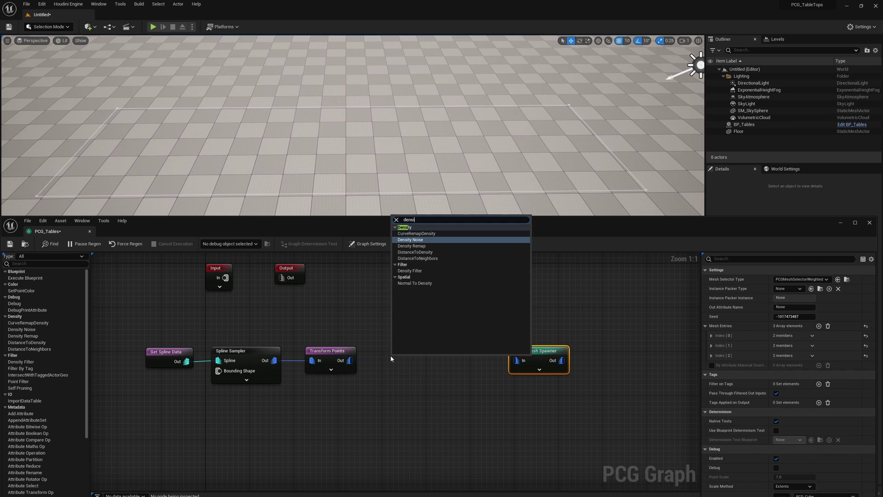
Add a Density Noise node, connect Transform Points to it, and turn on its debug display.
{"action": "left_click", "coordinate": [428, 234]}
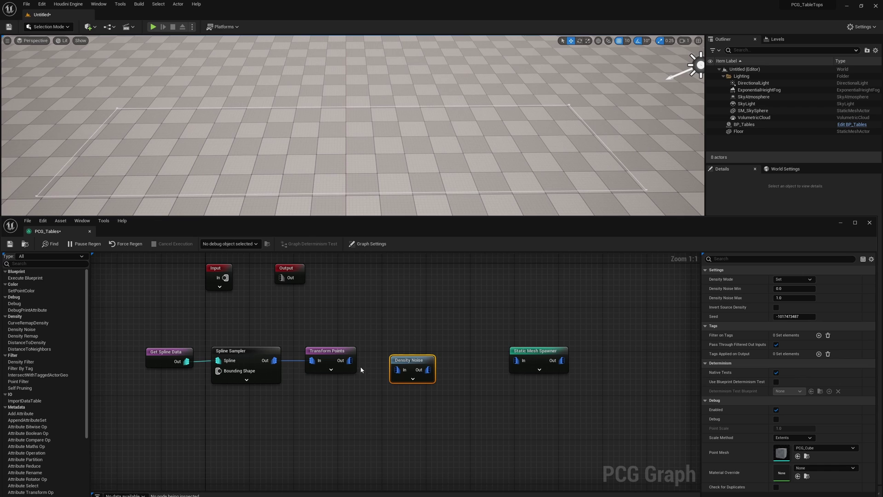
{"action": "left_click_drag", "start_coordinate": [350, 361], "coordinate": [397, 351]}
{"action": "type", "text": "d"}
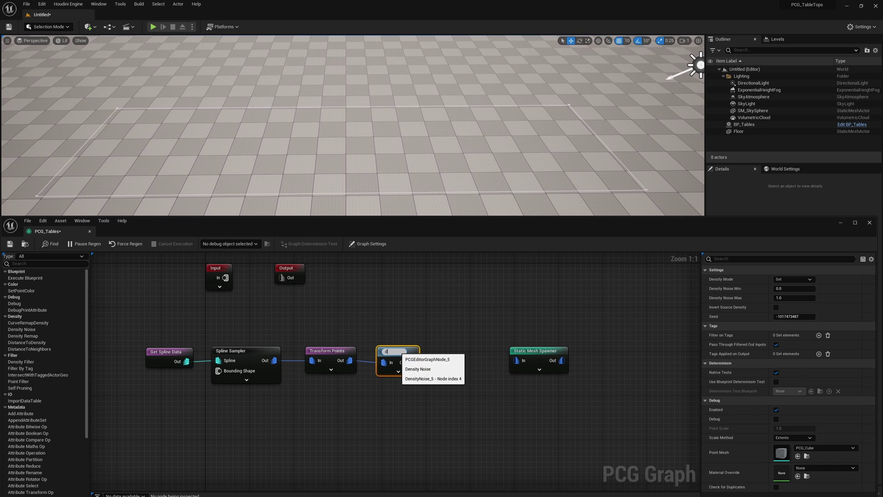
{"action": "key", "text": "Escape"}
{"action": "key", "text": "d"}
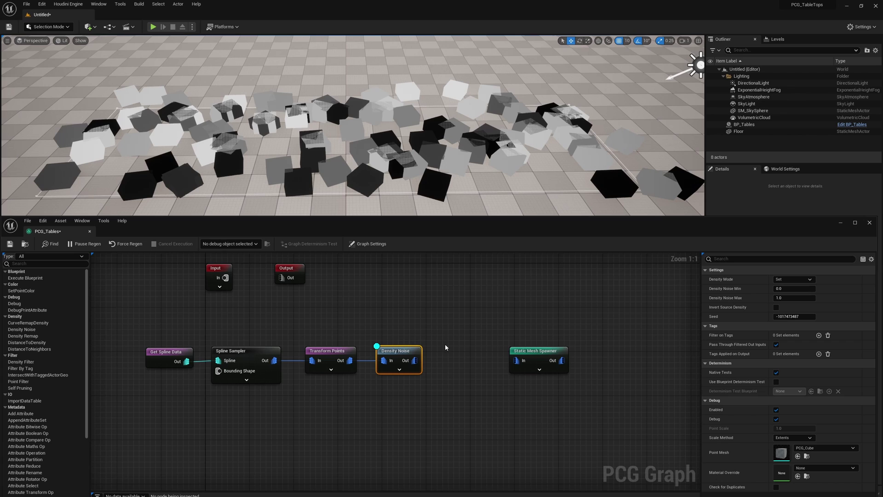
Add a Density Filter after Density Noise with debug on and set its Lower Bound to 0.66001.
{"action": "right_click_drag", "start_coordinate": [445, 347], "coordinate": [435, 348]}
{"action": "right_click", "coordinate": [430, 354]}
{"action": "type", "text": "densi"}
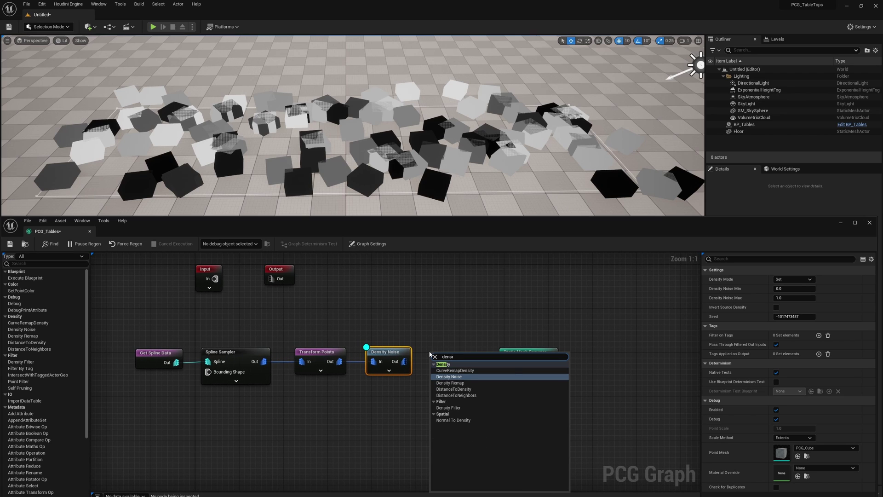
{"action": "left_click", "coordinate": [448, 408]}
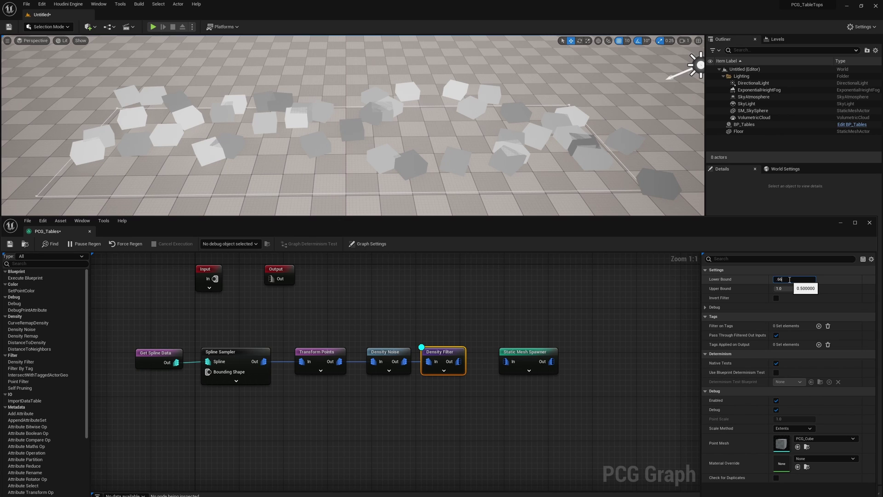
{"action": "type", "text": "1"}
{"action": "key", "text": "Return"}
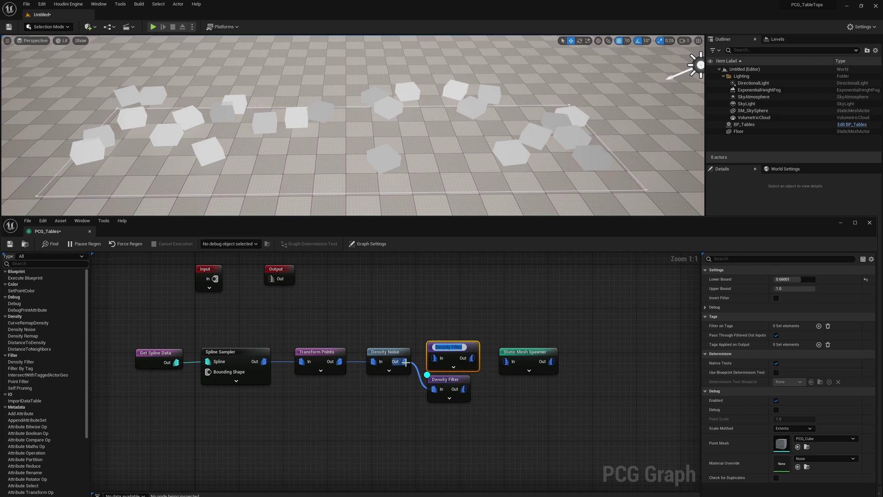
Connect Density Noise to the duplicated Density Filter, set its bounds to 0.0 and 0.66, and debug only that filter.
{"action": "left_click_drag", "start_coordinate": [405, 362], "coordinate": [444, 343]}
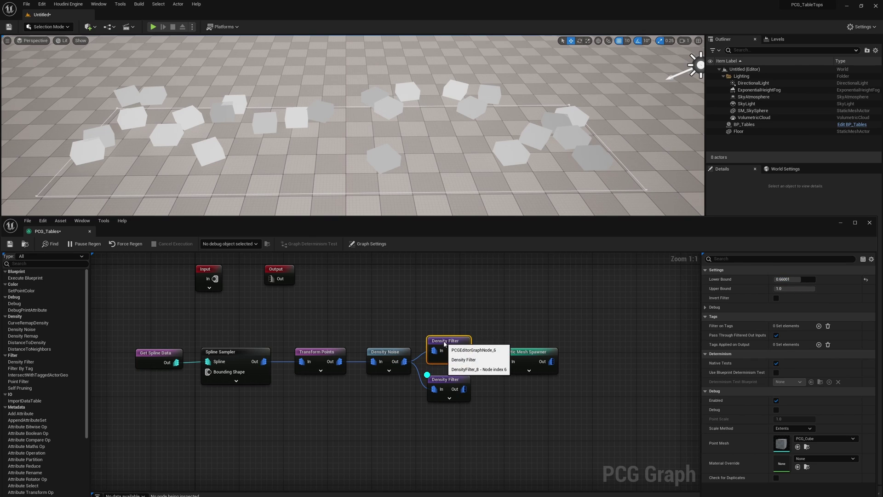
{"action": "left_click", "coordinate": [801, 279]}
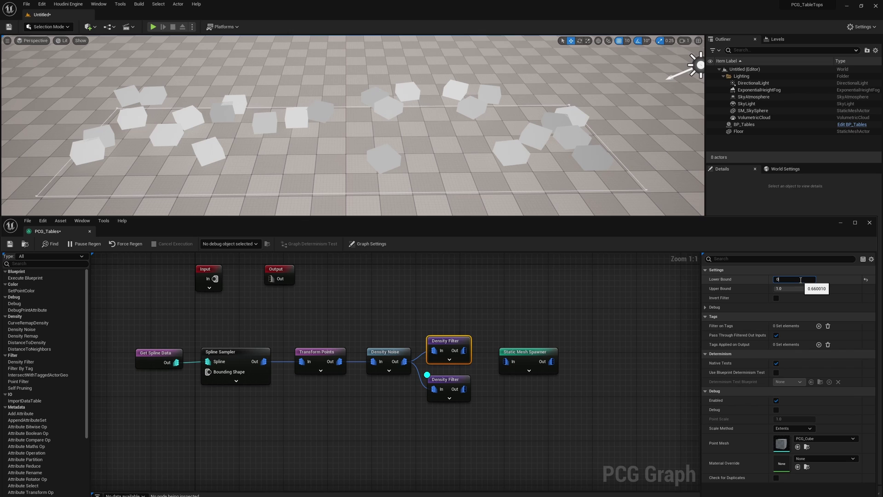
{"action": "left_click", "coordinate": [463, 338]}
{"action": "key", "text": "d"}
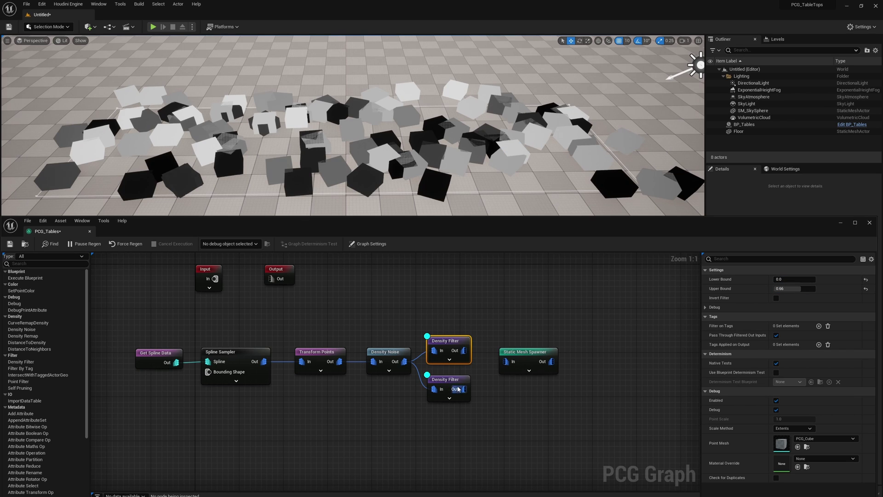
{"action": "right_click_drag", "start_coordinate": [523, 396], "coordinate": [459, 390]}
{"action": "key", "text": "alt+d"}
Move the Static Mesh Spawner farther from the Density Filters and make a copy of it.
{"action": "left_click_drag", "start_coordinate": [461, 349], "coordinate": [610, 354]}
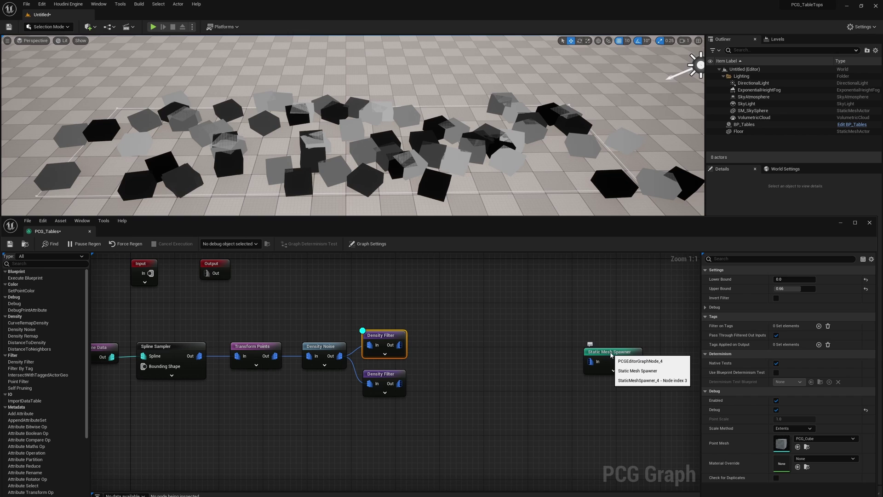
{"action": "left_click", "coordinate": [611, 354]}
{"action": "key", "text": "ctrl+c"}
{"action": "key", "text": "ctrl+v"}
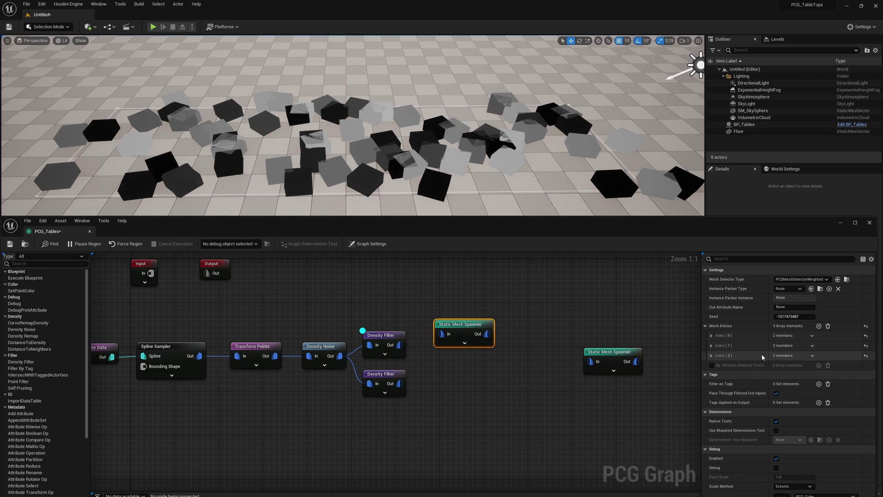
Delete the third mesh entry from the copied Static Mesh Spawner and connect the upper Density Filter to it.
{"action": "left_click", "coordinate": [812, 356]}
{"action": "left_click", "coordinate": [821, 373]}
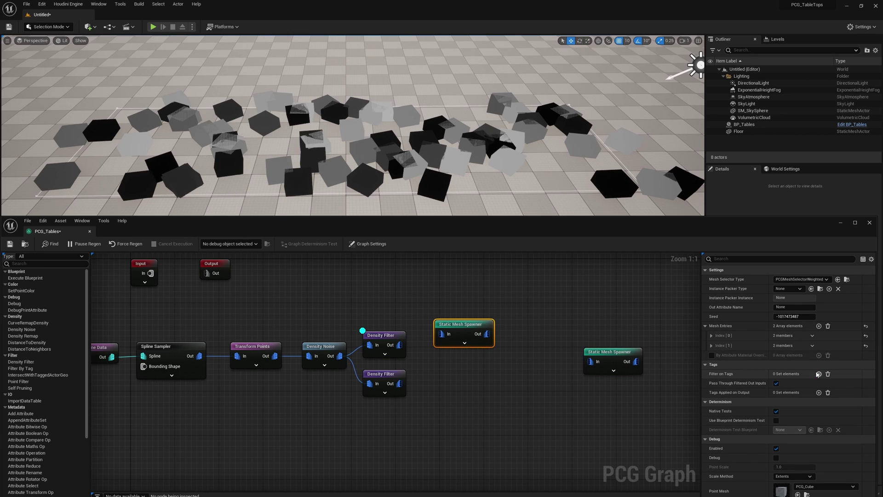
{"action": "left_click_drag", "start_coordinate": [460, 334], "coordinate": [460, 345]}
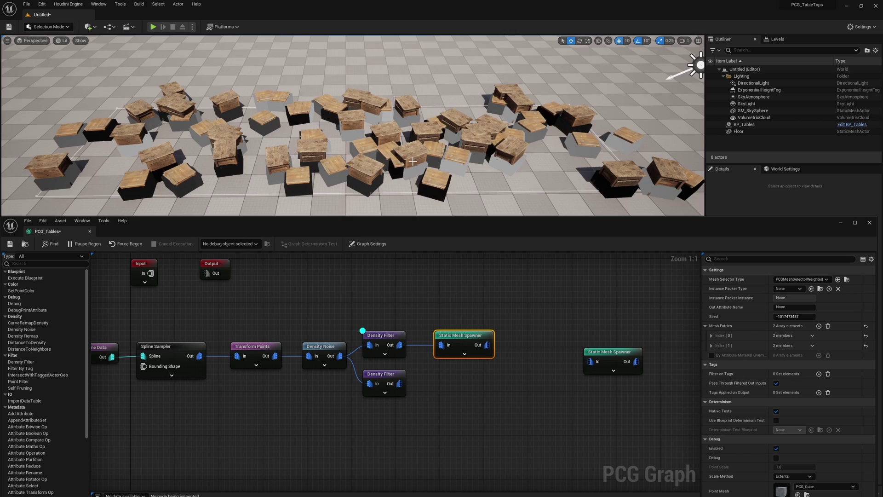
Turn off the debug display on the upper Density Filter.
{"action": "key", "text": "w"}
{"action": "mouse_move", "coordinate": [442, 161]}
{"action": "right_mouse_down"}
{"action": "mouse_move", "coordinate": [474, 165]}
{"action": "mouse_move", "coordinate": [427, 175]}
{"action": "mouse_move", "coordinate": [460, 180]}
{"action": "mouse_move", "coordinate": [501, 155]}
{"action": "mouse_move", "coordinate": [446, 162]}
{"action": "right_mouse_up"}
{"action": "key", "text": "a"}
{"action": "key", "text": "s"}
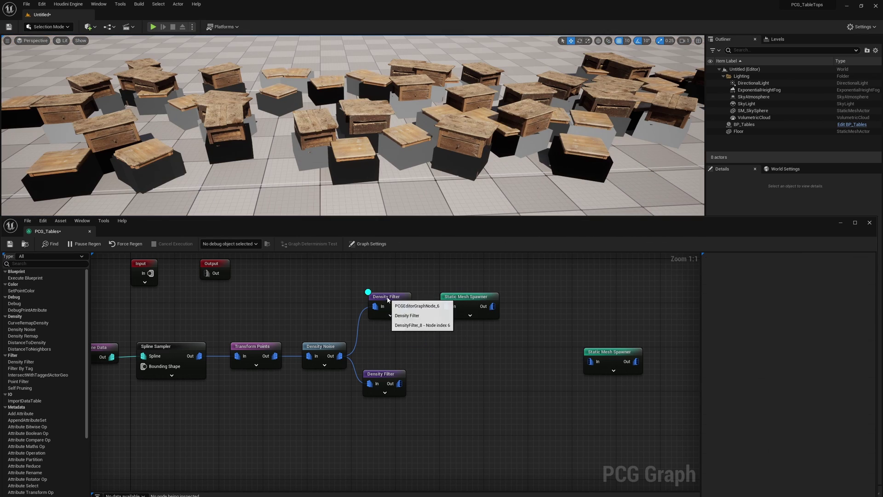
{"action": "left_click", "coordinate": [386, 297]}
{"action": "key", "text": "d"}
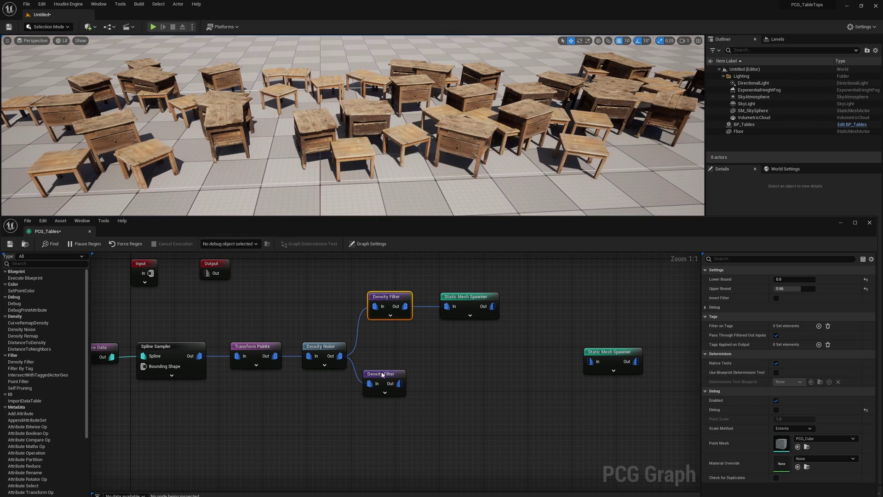
Connect the lower Density Filter to the unattached Static Mesh Spawner placed beside it, and disconnect the upper Density Filter from its spawner.
{"action": "left_click_drag", "start_coordinate": [605, 357], "coordinate": [606, 357]}
{"action": "left_click_drag", "start_coordinate": [611, 354], "coordinate": [456, 376]}
{"action": "left_click_drag", "start_coordinate": [399, 384], "coordinate": [435, 383]}
{"action": "left_click", "coordinate": [405, 307], "text": "alt"}
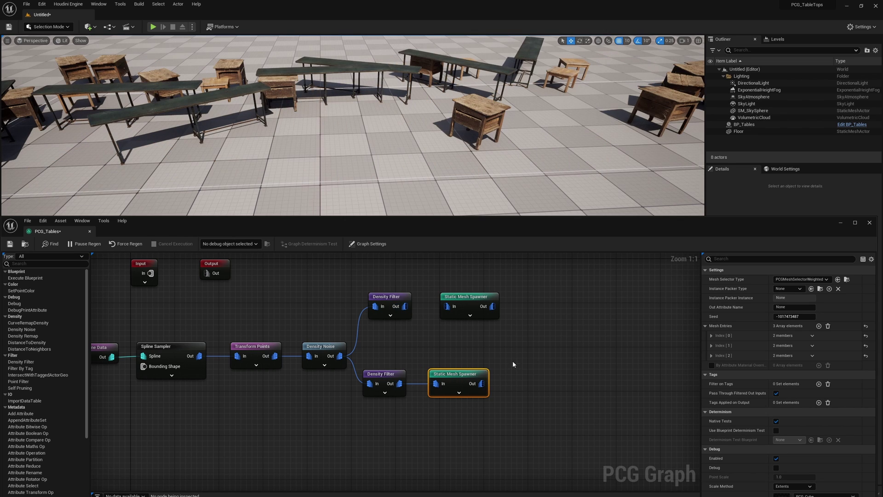
Delete the first two mesh entries from the lower Static Mesh Spawner, keeping only the long table entry.
{"action": "double_click", "coordinate": [466, 377]}
{"action": "left_click", "coordinate": [812, 337]}
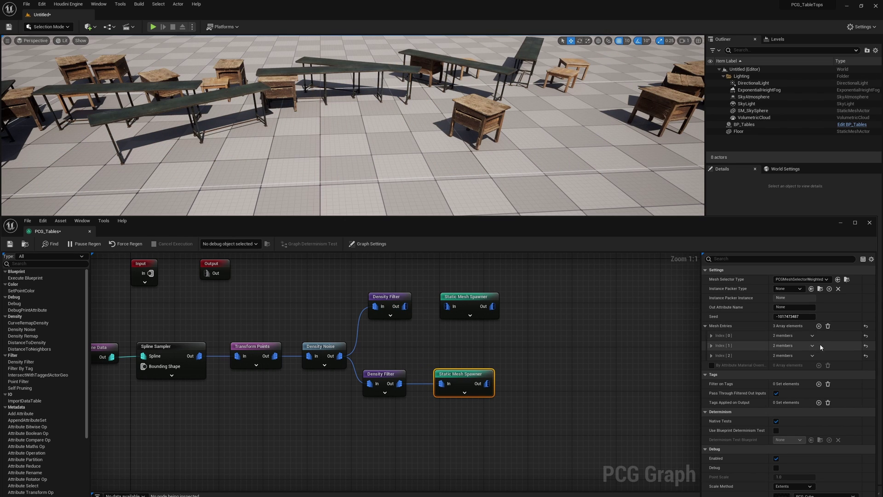
{"action": "left_click", "coordinate": [812, 336]}
{"action": "left_click", "coordinate": [820, 353]}
{"action": "left_click", "coordinate": [812, 338]}
{"action": "left_click", "coordinate": [821, 354]}
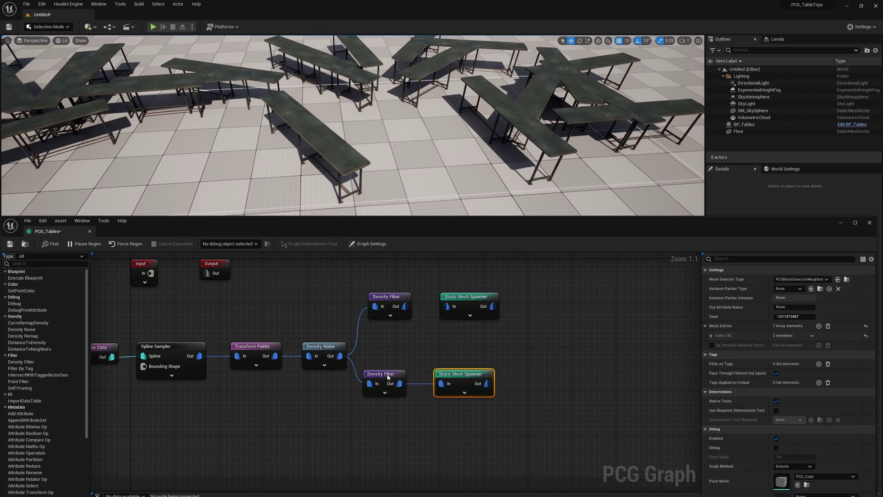
Turn on debug for the lower Density Filter and compare its point bounds with the long tables.
{"action": "left_click", "coordinate": [388, 377]}
{"action": "key", "text": "d"}
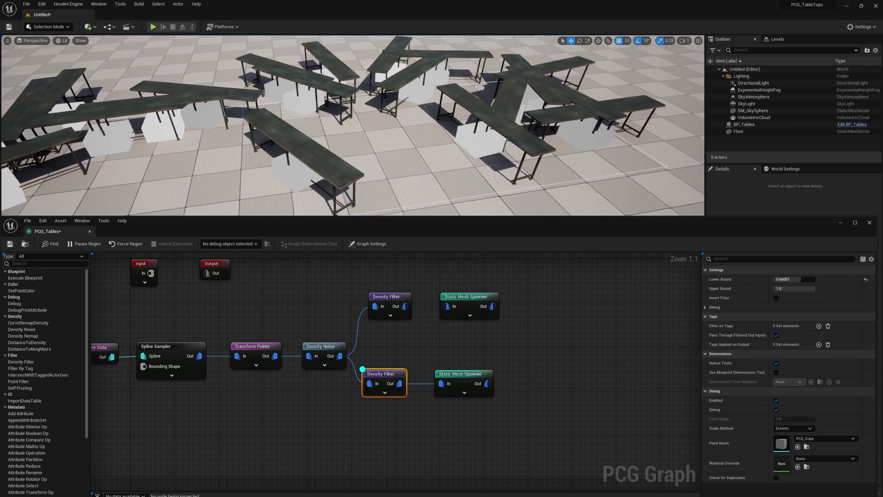
{"action": "mouse_move", "coordinate": [353, 125]}
{"action": "right_mouse_down"}
{"action": "mouse_move", "coordinate": [299, 126]}
{"action": "mouse_move", "coordinate": [285, 138]}
{"action": "mouse_move", "coordinate": [352, 124]}
{"action": "right_mouse_up"}
Insert a Bounds Modifier between the lower Density Filter and its Static Mesh Spawner, and debug only the Bounds Modifier.
{"action": "left_click_drag", "start_coordinate": [462, 373], "coordinate": [622, 373]}
{"action": "left_click_drag", "start_coordinate": [399, 383], "coordinate": [436, 406]}
{"action": "type", "text": "bound"}
{"action": "key", "text": "Return"}
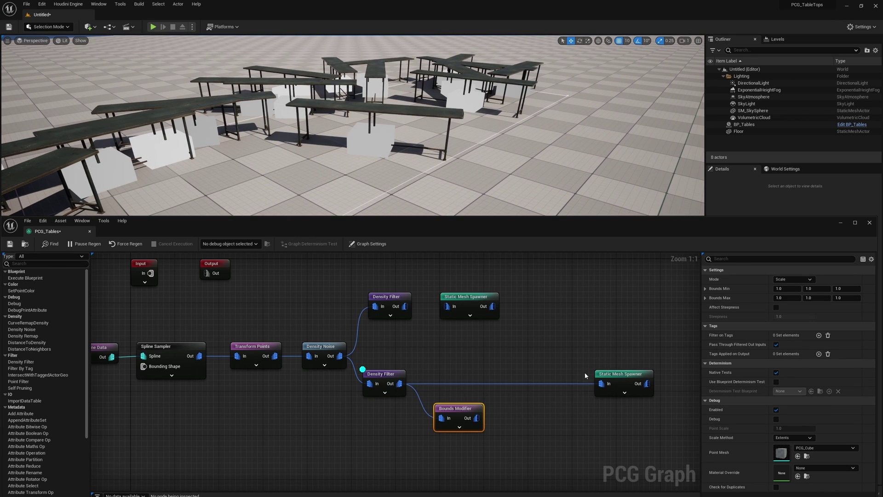
{"action": "left_click", "coordinate": [539, 387]}
{"action": "left_click", "coordinate": [540, 385], "text": "alt"}
{"action": "left_click_drag", "start_coordinate": [479, 419], "coordinate": [603, 387]}
{"action": "left_click_drag", "start_coordinate": [455, 408], "coordinate": [444, 373]}
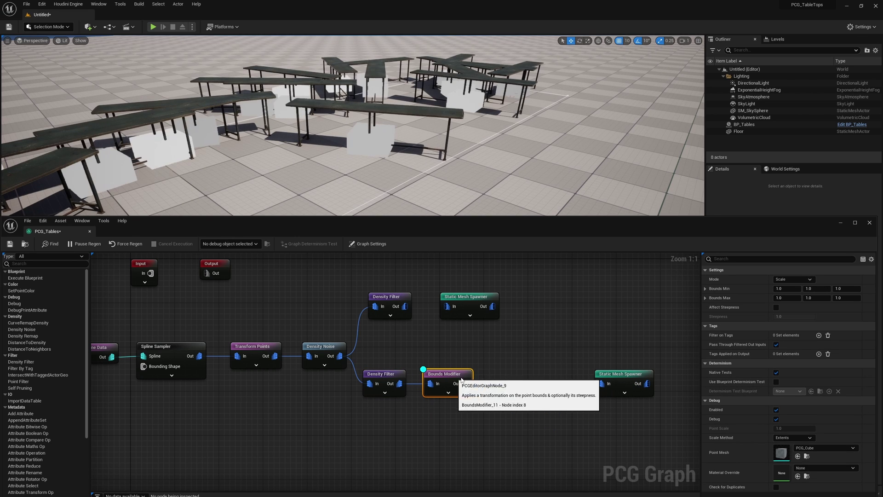
{"action": "left_click_drag", "start_coordinate": [619, 374], "coordinate": [512, 375]}
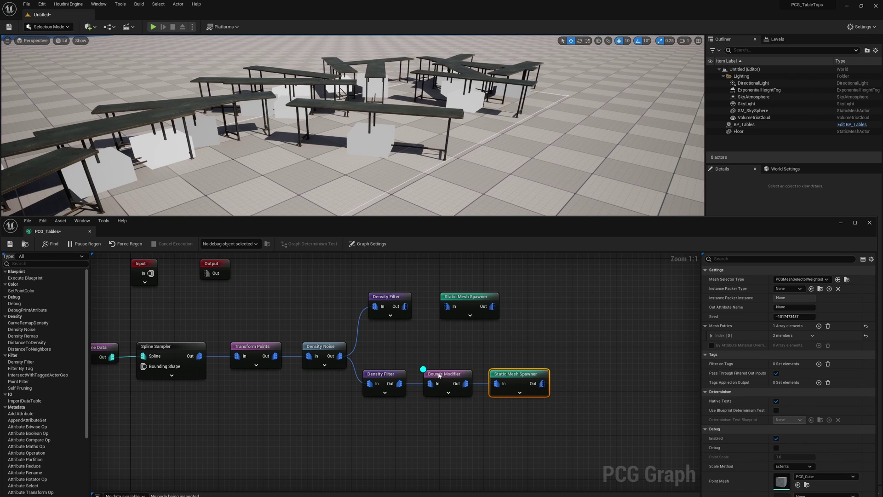
Set the X values of Bounds Min and Bounds Max to 4.0 on the Bounds Modifier.
{"action": "right_click_drag", "start_coordinate": [399, 145], "coordinate": [391, 127]}
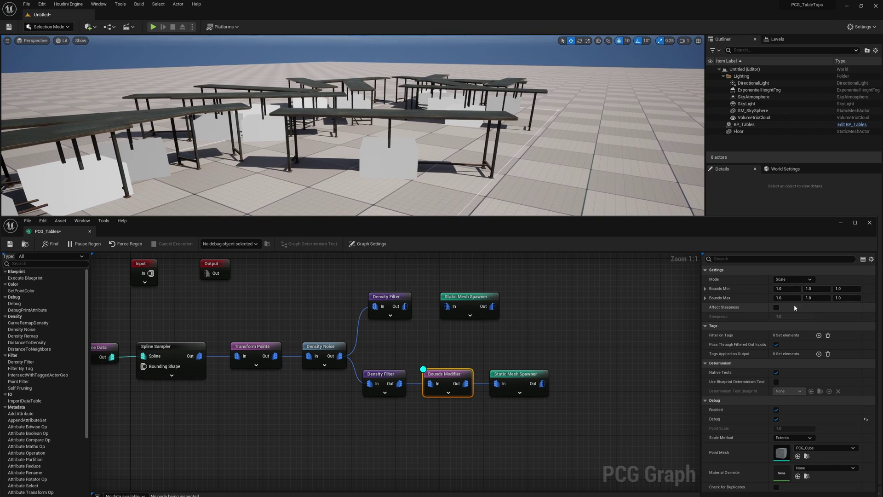
{"action": "left_click", "coordinate": [794, 290]}
{"action": "type", "text": "4"}
{"action": "key", "text": "Tab"}
{"action": "key", "text": "Tab"}
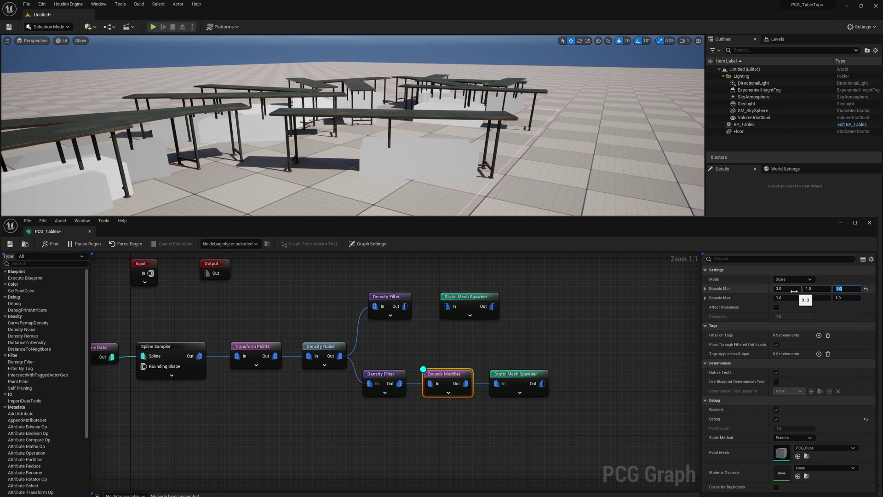
{"action": "key", "text": "Tab"}
{"action": "type", "text": "4"}
{"action": "key", "text": "Return"}
Turn off debug on the Bounds Modifier and reconnect the upper Density Filter to its Static Mesh Spawner.
{"action": "right_click_drag", "start_coordinate": [459, 138], "coordinate": [362, 160]}
{"action": "right_click_drag", "start_coordinate": [471, 354], "coordinate": [373, 362]}
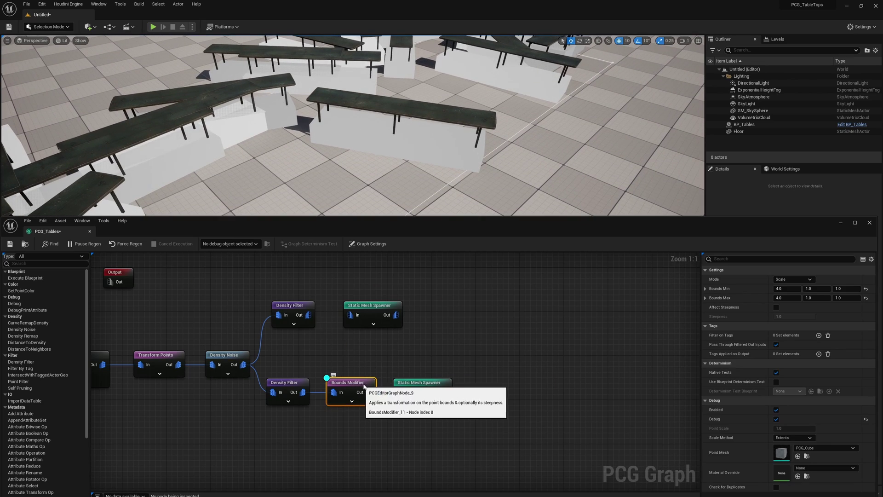
{"action": "key", "text": "d"}
{"action": "left_click_drag", "start_coordinate": [355, 319], "coordinate": [355, 318]}
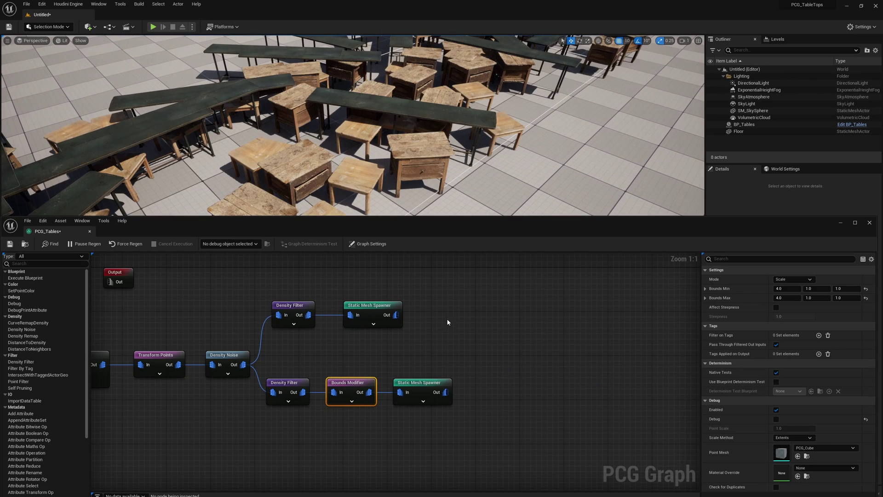
{"action": "right_click_drag", "start_coordinate": [513, 198], "coordinate": [480, 196]}
{"action": "right_click_drag", "start_coordinate": [389, 130], "coordinate": [387, 132]}
{"action": "left_click", "coordinate": [487, 340]}
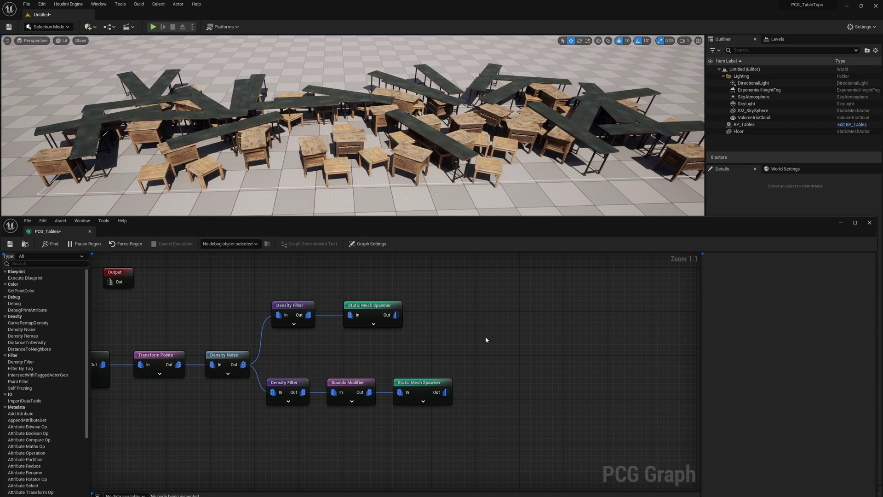
Disconnect the upper Density Filter from Density Noise to isolate the long tables.
{"action": "key", "text": "Home"}
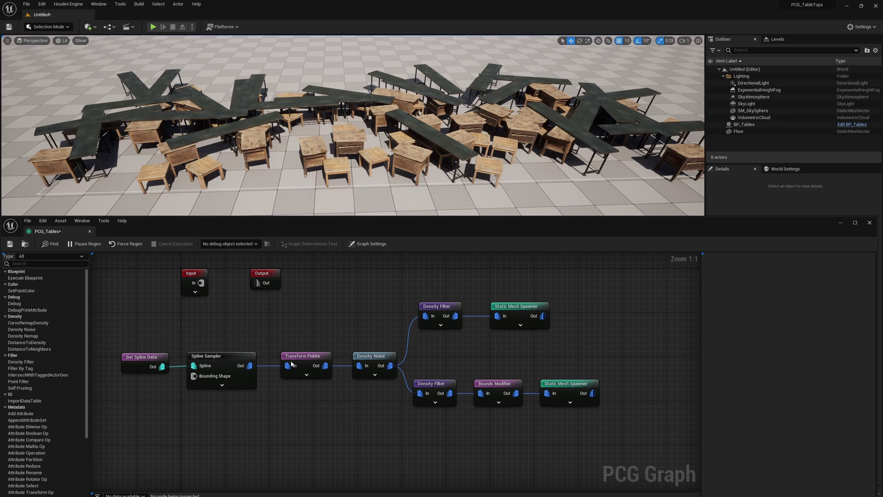
{"action": "right_click_drag", "start_coordinate": [430, 132], "coordinate": [441, 132]}
{"action": "right_click_drag", "start_coordinate": [345, 134], "coordinate": [346, 135]}
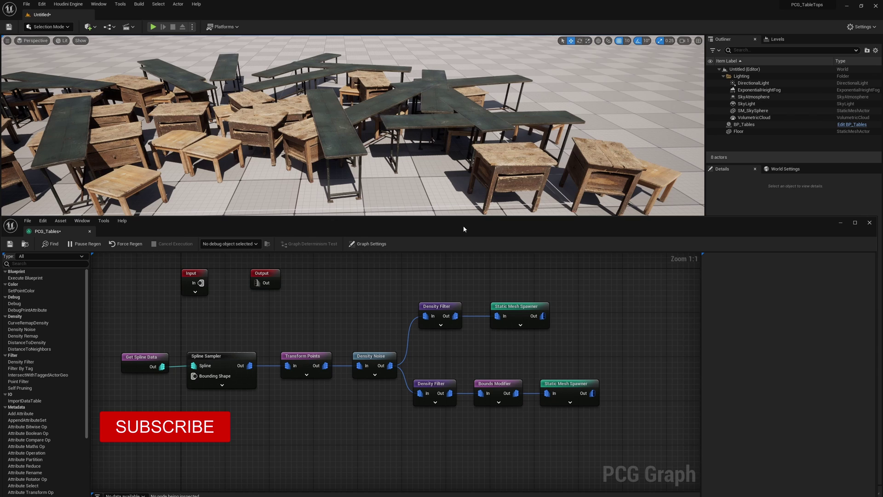
{"action": "mouse_move", "coordinate": [487, 171]}
{"action": "right_mouse_down"}
{"action": "mouse_move", "coordinate": [496, 170]}
{"action": "mouse_move", "coordinate": [483, 172]}
{"action": "right_mouse_up"}
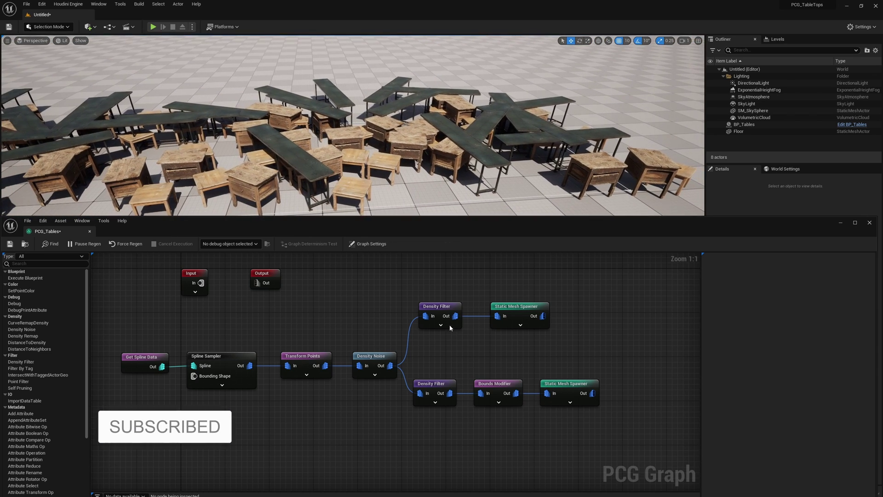
{"action": "left_click", "coordinate": [431, 316], "text": "alt"}
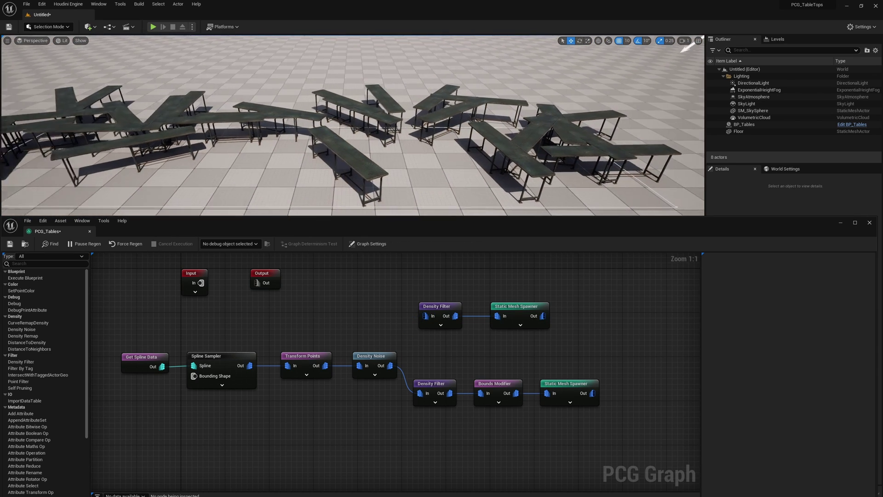
{"action": "right_click_drag", "start_coordinate": [556, 193], "coordinate": [557, 195]}
{"action": "right_click_drag", "start_coordinate": [595, 329], "coordinate": [526, 312]}
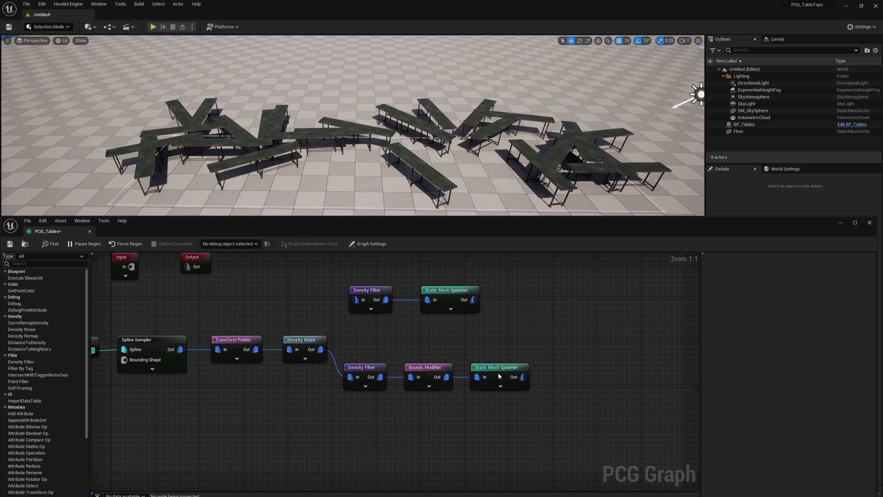
Insert a Self Pruning node between the Bounds Modifier and the lower Static Mesh Spawner.
{"action": "left_click_drag", "start_coordinate": [488, 371], "coordinate": [619, 372]}
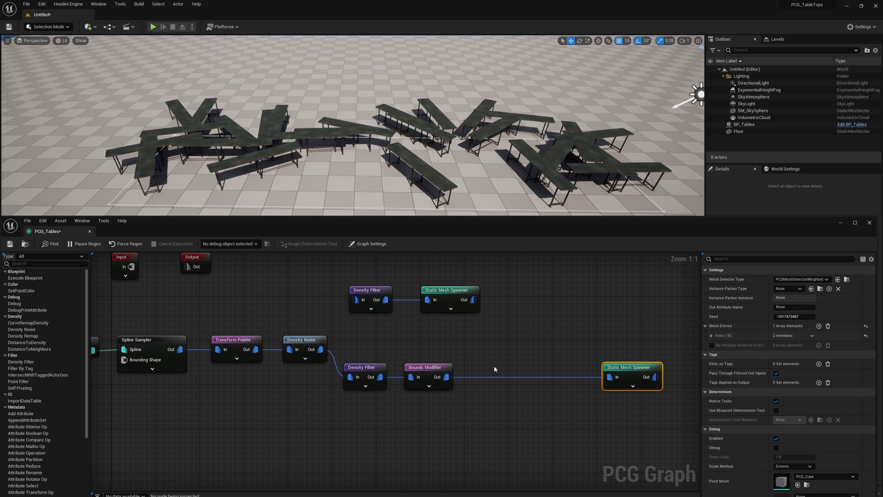
{"action": "left_click_drag", "start_coordinate": [447, 379], "coordinate": [497, 401]}
{"action": "type", "text": "self"}
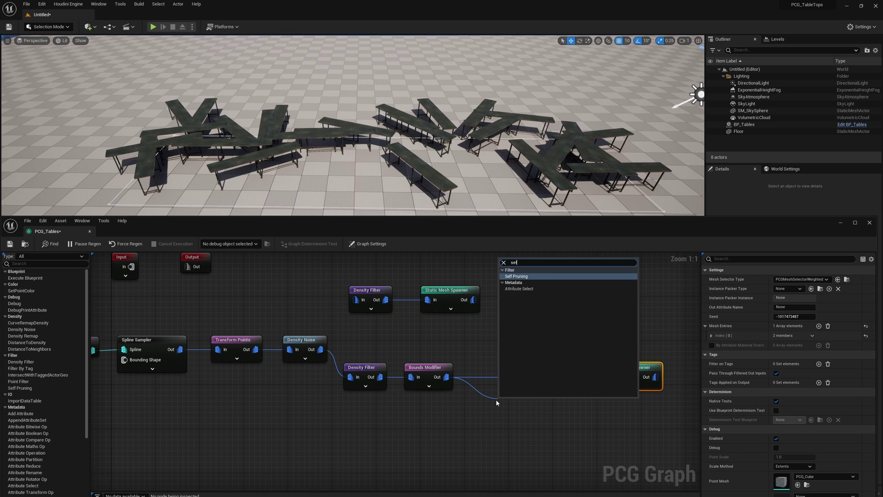
{"action": "key", "text": "Return"}
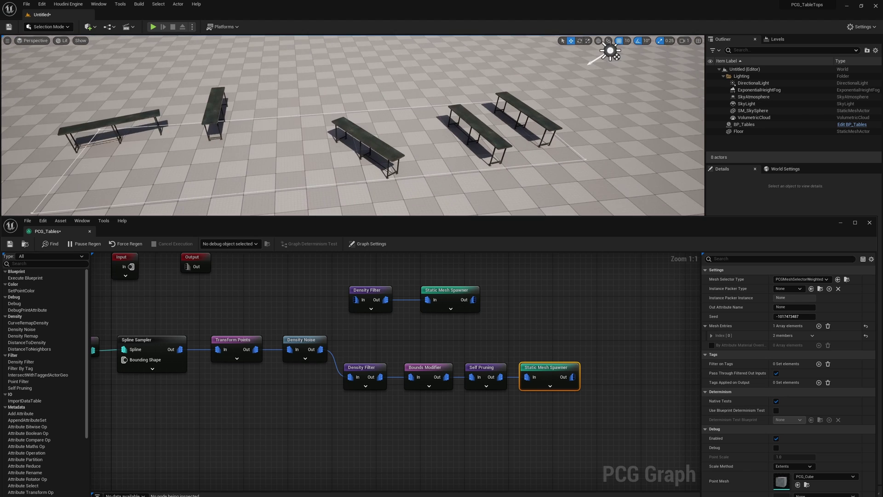
Debug the Bounds Modifier to compare its overlapping point bounds with the pruned long tables.
{"action": "right_click_drag", "start_coordinate": [391, 141], "coordinate": [364, 145]}
{"action": "left_click", "coordinate": [426, 367]}
{"action": "key", "text": "d"}
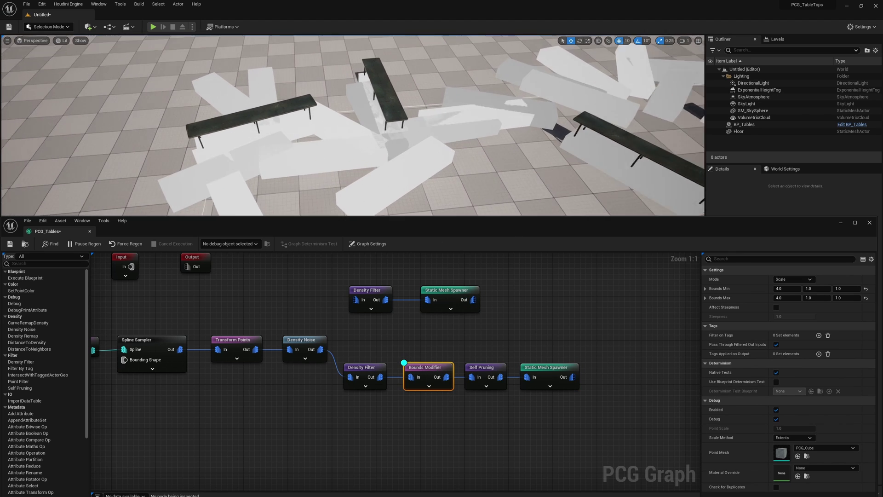
{"action": "mouse_move", "coordinate": [256, 149]}
{"action": "right_mouse_down"}
{"action": "mouse_move", "coordinate": [253, 141]}
{"action": "mouse_move", "coordinate": [270, 151]}
{"action": "mouse_move", "coordinate": [256, 159]}
{"action": "right_mouse_up"}
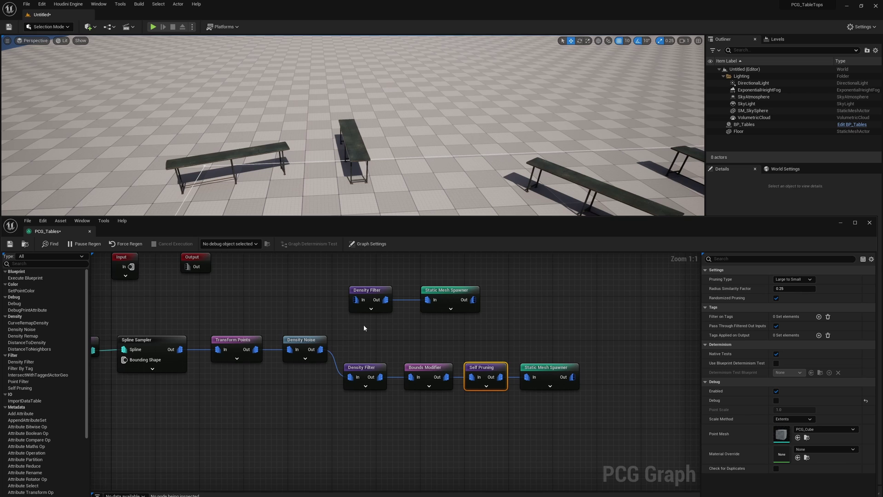
Reconnect Density Noise to the upper Density Filter and insert a Difference node between that filter and its Static Mesh Spawner.
{"action": "left_click_drag", "start_coordinate": [319, 349], "coordinate": [356, 300]}
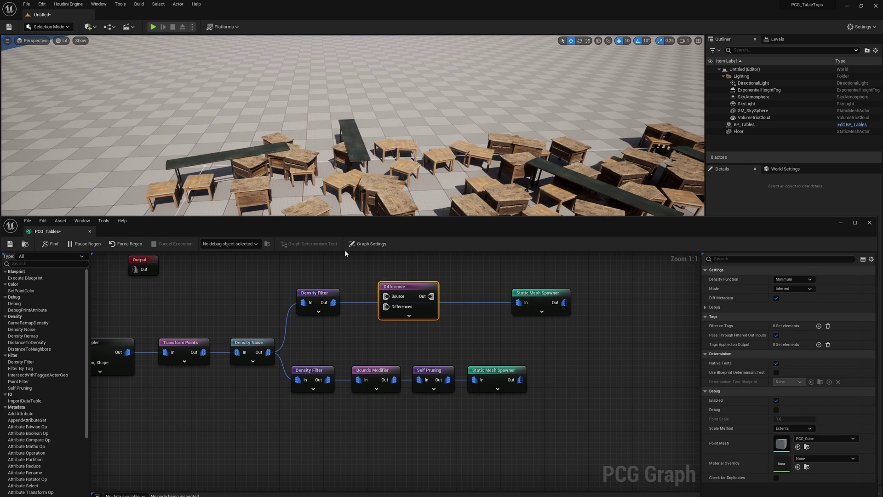
{"action": "left_click_drag", "start_coordinate": [335, 302], "coordinate": [431, 296], "text": "ctrl"}
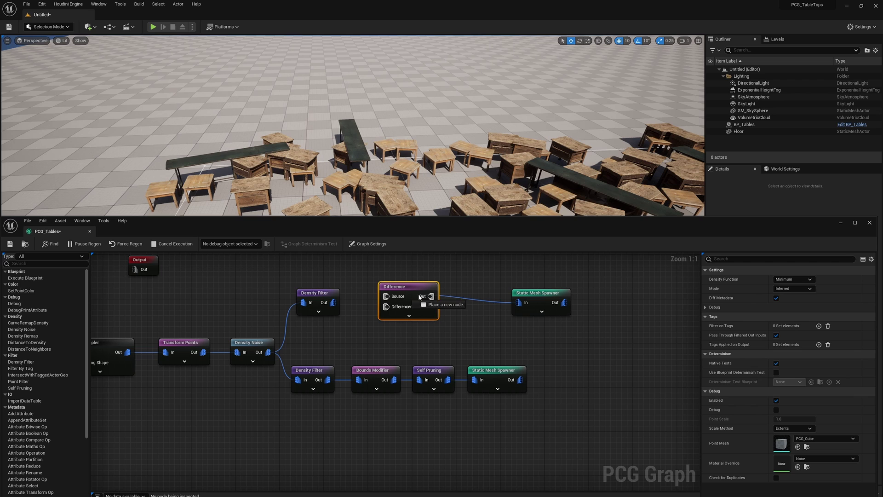
{"action": "left_click_drag", "start_coordinate": [333, 303], "coordinate": [457, 298]}
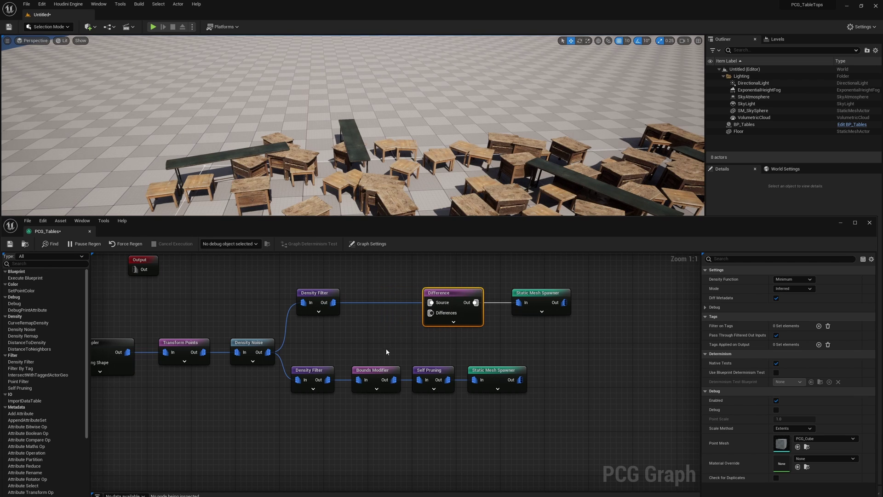
Connect the Self Pruning output to the Differences input of the Difference node.
{"action": "left_click_drag", "start_coordinate": [448, 380], "coordinate": [437, 317]}
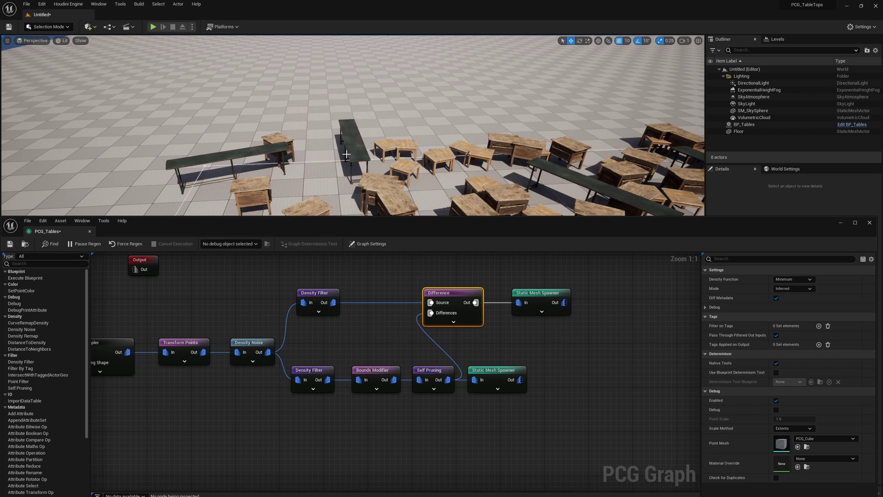
{"action": "right_click_drag", "start_coordinate": [354, 126], "coordinate": [446, 144]}
{"action": "mouse_move", "coordinate": [341, 164]}
{"action": "right_mouse_down"}
{"action": "mouse_move", "coordinate": [357, 151]}
{"action": "mouse_move", "coordinate": [332, 164]}
{"action": "right_mouse_up"}
Move the Difference node and both Static Mesh Spawners farther from the filters to make room for another node.
{"action": "right_click_drag", "start_coordinate": [506, 408], "coordinate": [426, 418]}
{"action": "left_click_drag", "start_coordinate": [527, 289], "coordinate": [375, 316]}
{"action": "left_click_drag", "start_coordinate": [375, 306], "coordinate": [458, 305]}
{"action": "left_click_drag", "start_coordinate": [419, 381], "coordinate": [545, 381]}
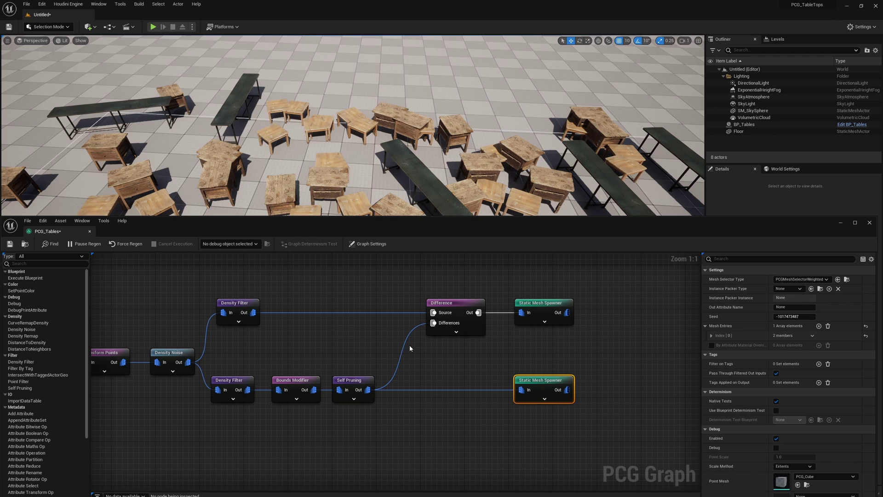
Duplicate the Self Pruning node and insert the copy between the upper Density Filter and the Difference node's Source input.
{"action": "left_click", "coordinate": [350, 380]}
{"action": "key", "text": "ctrl+d"}
{"action": "left_click_drag", "start_coordinate": [337, 333], "coordinate": [332, 305]}
{"action": "left_click_drag", "start_coordinate": [254, 312], "coordinate": [323, 313]}
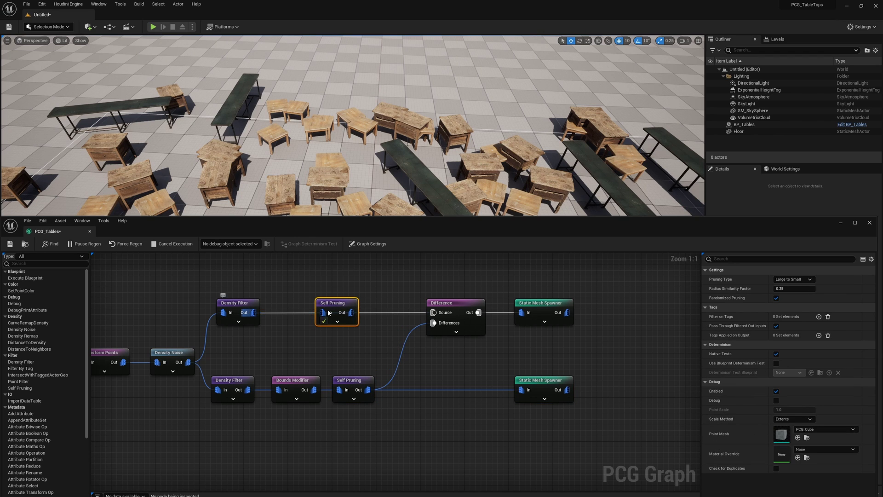
{"action": "left_click_drag", "start_coordinate": [352, 313], "coordinate": [434, 312]}
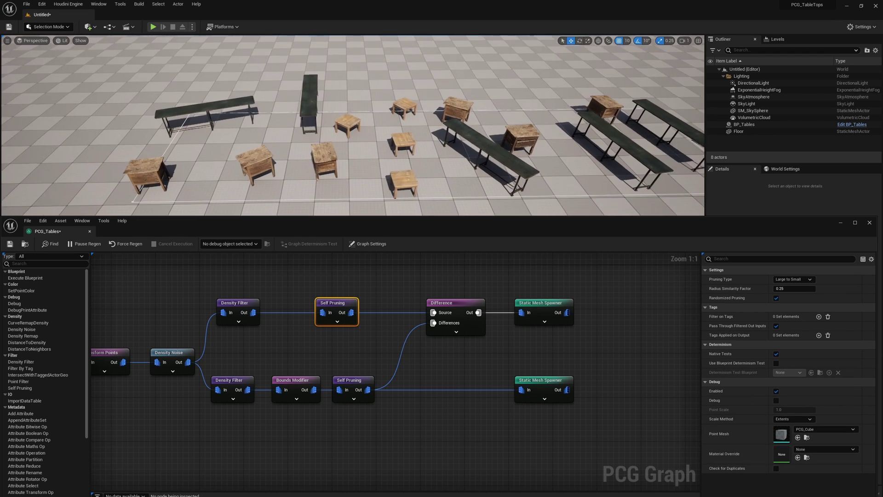
{"action": "right_click_drag", "start_coordinate": [374, 100], "coordinate": [395, 98]}
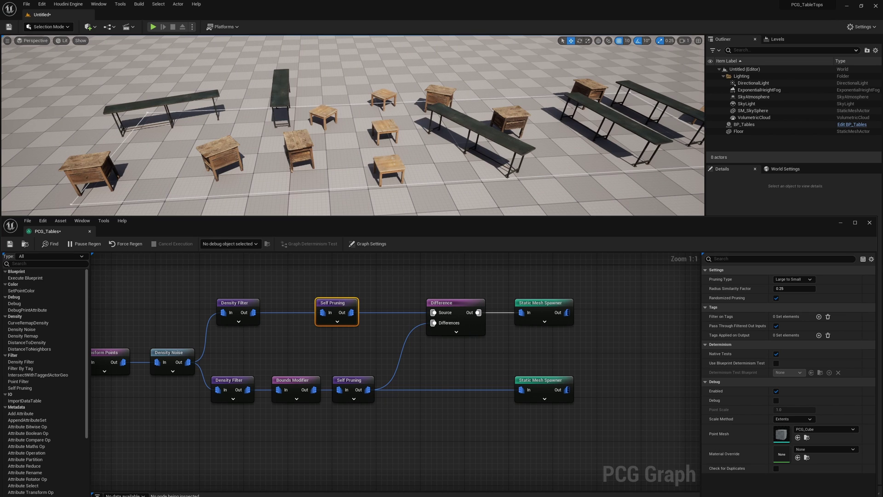
{"action": "mouse_move", "coordinate": [486, 171]}
{"action": "right_mouse_down"}
{"action": "mouse_move", "coordinate": [478, 162]}
{"action": "mouse_move", "coordinate": [487, 171]}
{"action": "right_mouse_up"}
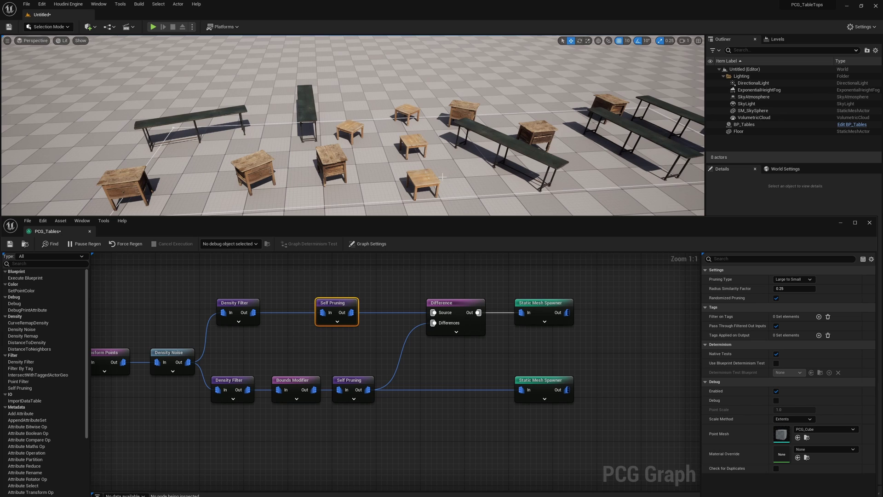
{"action": "left_click", "coordinate": [479, 257]}
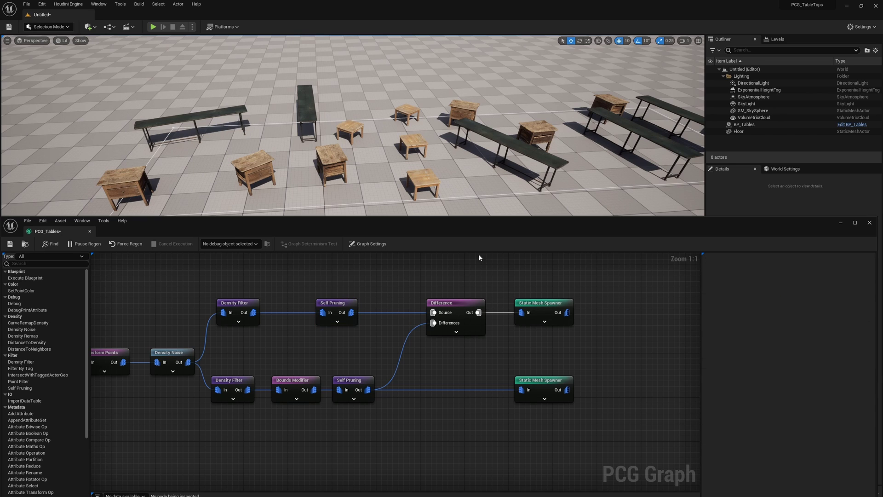
Set the Spline Sampler's Interior Sample Spacing to 60 and Interior Border Sample Spacing to 40.
{"action": "right_click_drag", "start_coordinate": [152, 301], "coordinate": [415, 313]}
{"action": "left_click", "coordinate": [273, 370]}
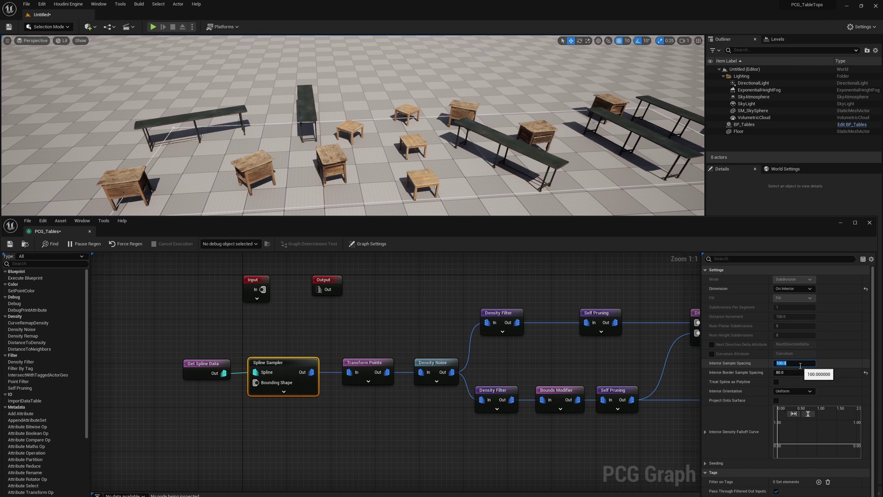
{"action": "type", "text": "60"}
{"action": "key", "text": "Tab"}
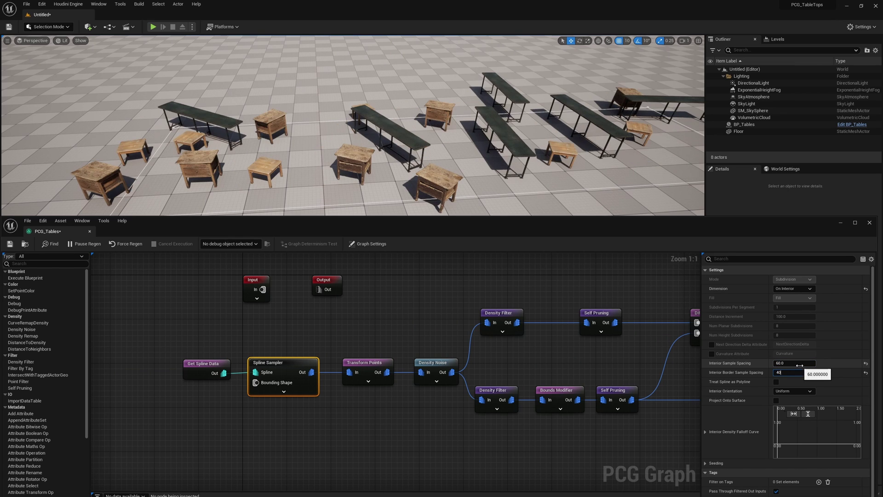
{"action": "type", "text": "40"}
{"action": "key", "text": "Return"}
{"action": "right_click_drag", "start_coordinate": [549, 182], "coordinate": [509, 193]}
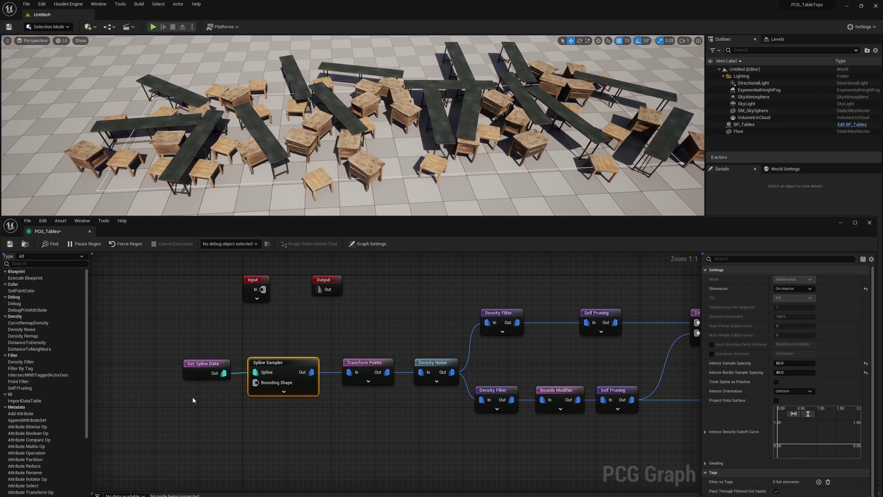
{"action": "left_click_drag", "start_coordinate": [286, 341], "coordinate": [291, 376]}
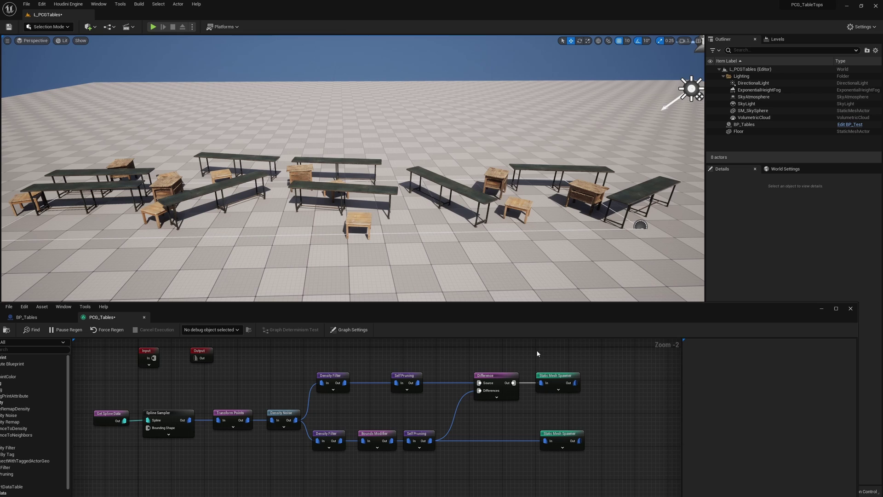
Add a World Ray Hit Query node above the upper Static Mesh Spawner and enable Trace Complex.
{"action": "right_click_drag", "start_coordinate": [538, 353], "coordinate": [525, 366]}
{"action": "right_click", "coordinate": [525, 364]}
{"action": "type", "text": "ray"}
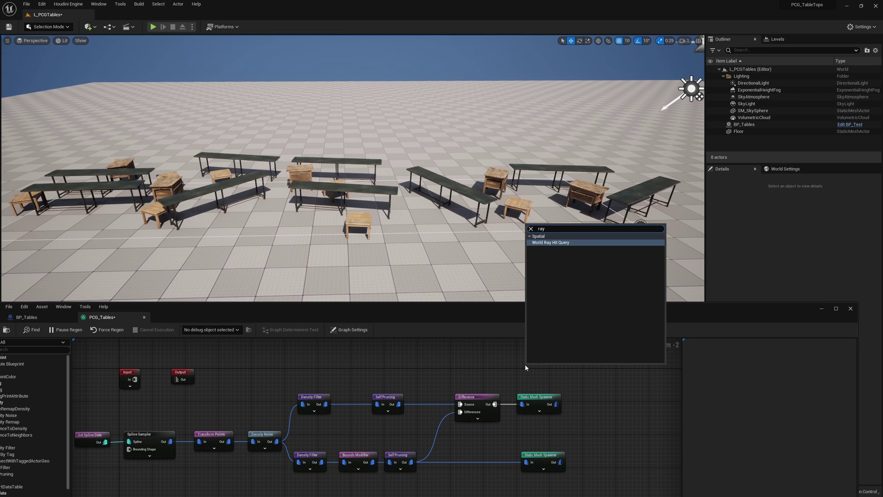
{"action": "key", "text": "Return"}
{"action": "left_click", "coordinate": [757, 420]}
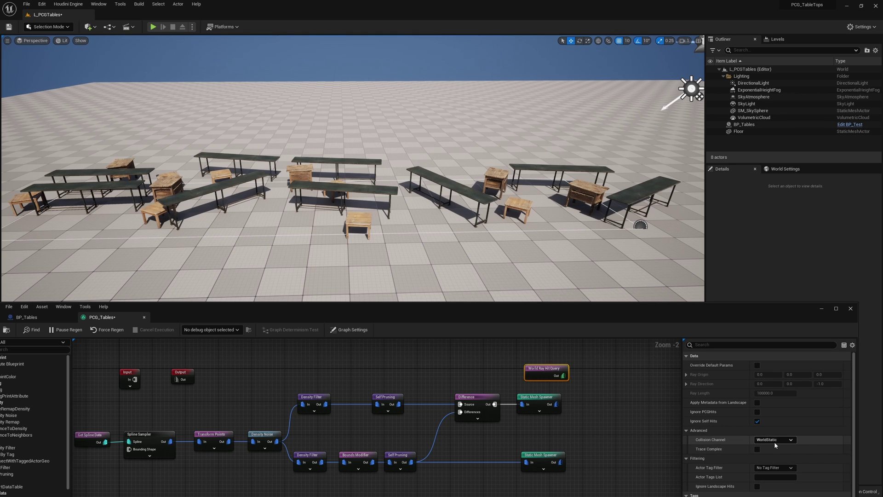
{"action": "left_click", "coordinate": [757, 449]}
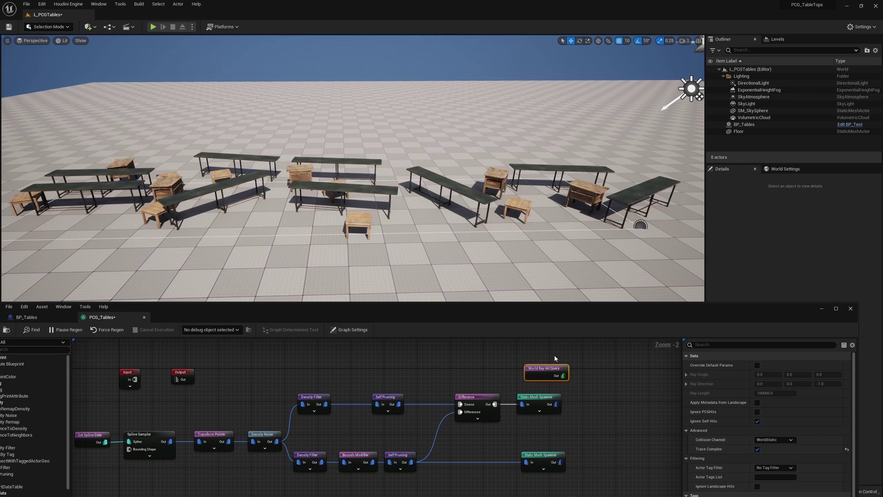
Add a Surface Sampler node with its Surface input fed by the World Ray Hit Query output.
{"action": "right_click_drag", "start_coordinate": [581, 376], "coordinate": [580, 375]}
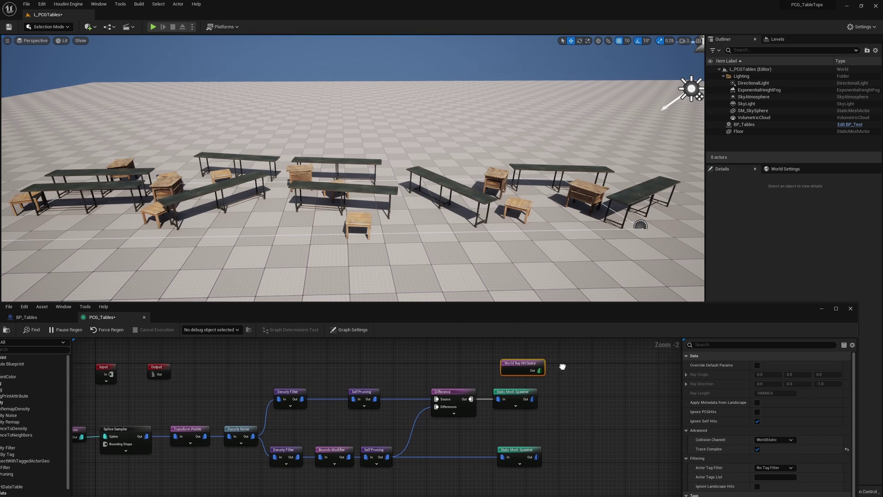
{"action": "right_click", "coordinate": [562, 366]}
{"action": "type", "text": "surface"}
{"action": "key", "text": "Return"}
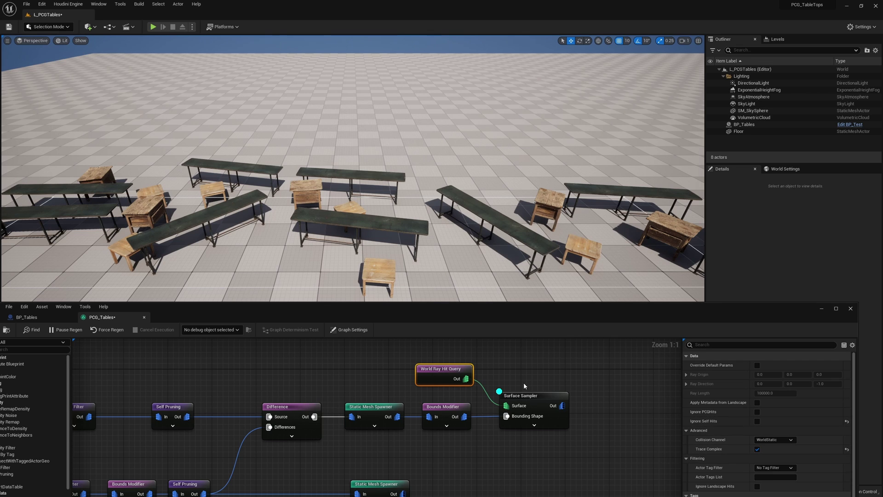
{"action": "left_click", "coordinate": [523, 397]}
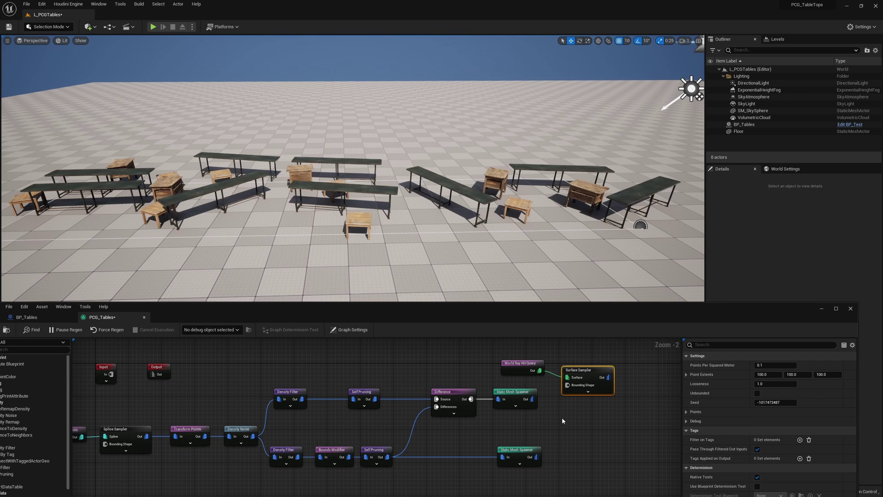
Connect the upper Static Mesh Spawner to the Surface Sampler's Bounding Shape and set Points Per Squared Meter to 20.
{"action": "right_click_drag", "start_coordinate": [561, 417], "coordinate": [517, 395]}
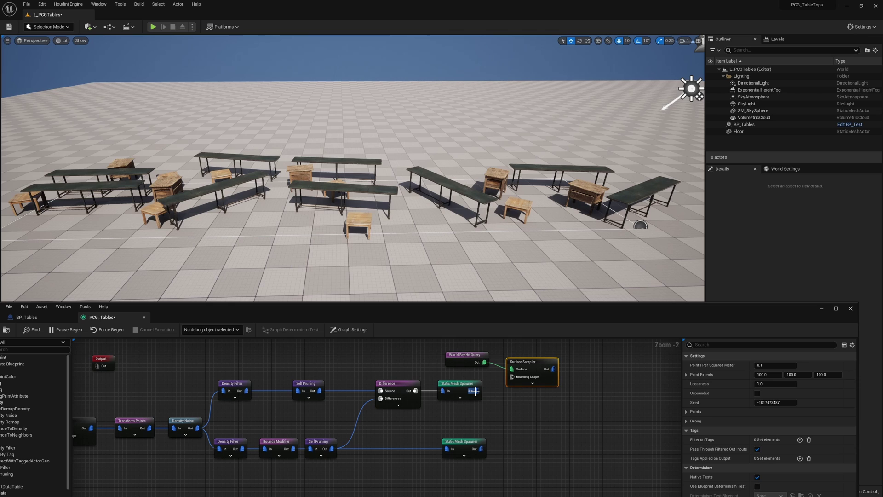
{"action": "left_click_drag", "start_coordinate": [476, 390], "coordinate": [512, 378]}
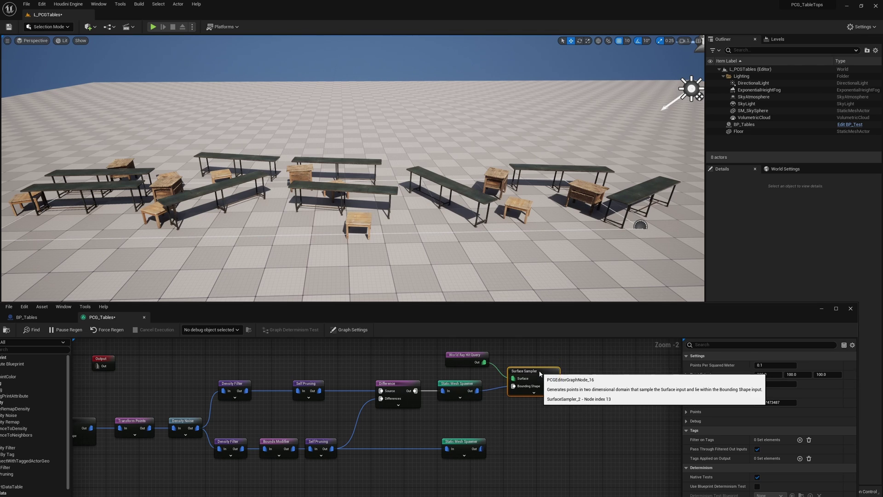
{"action": "left_click_drag", "start_coordinate": [534, 369], "coordinate": [536, 382]}
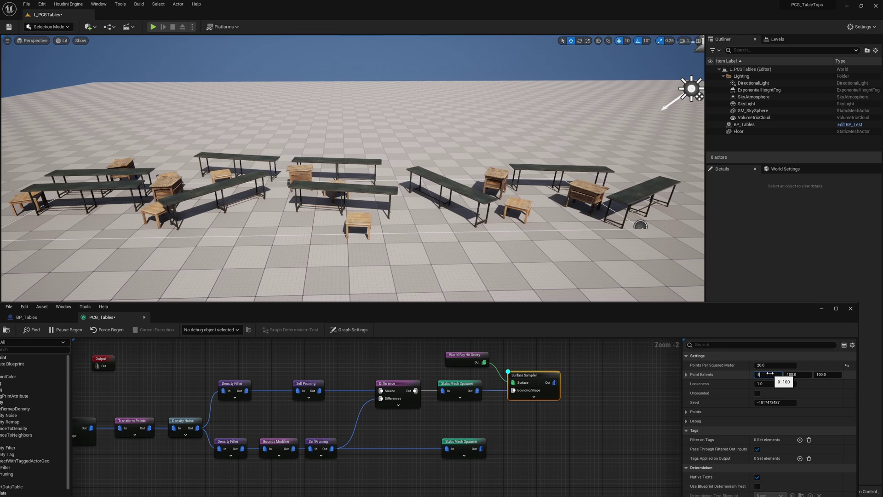
{"action": "left_click", "coordinate": [582, 376]}
{"action": "scroll", "coordinate": [598, 363], "scroll_direction": "up", "scroll_amount": 2}
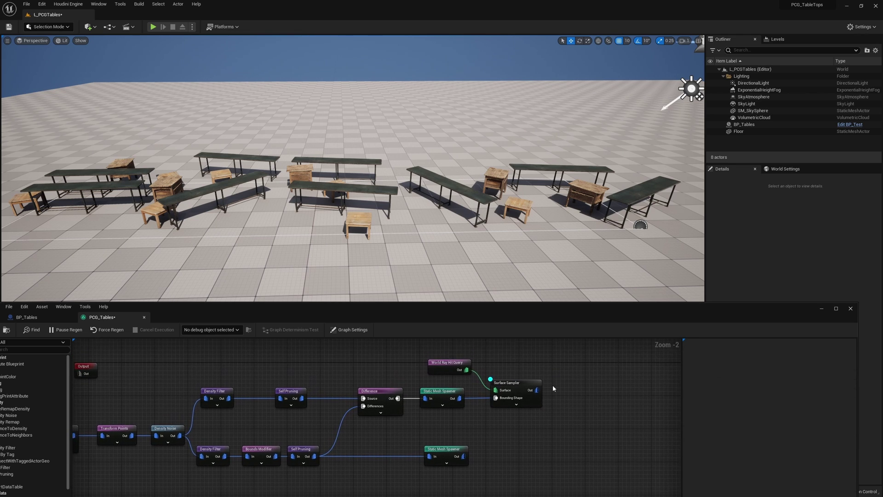
Enable debug display on the upper Static Mesh Spawner and examine how high its point bounds reach on the small tables.
{"action": "left_click", "coordinate": [397, 399]}
{"action": "key", "text": "d"}
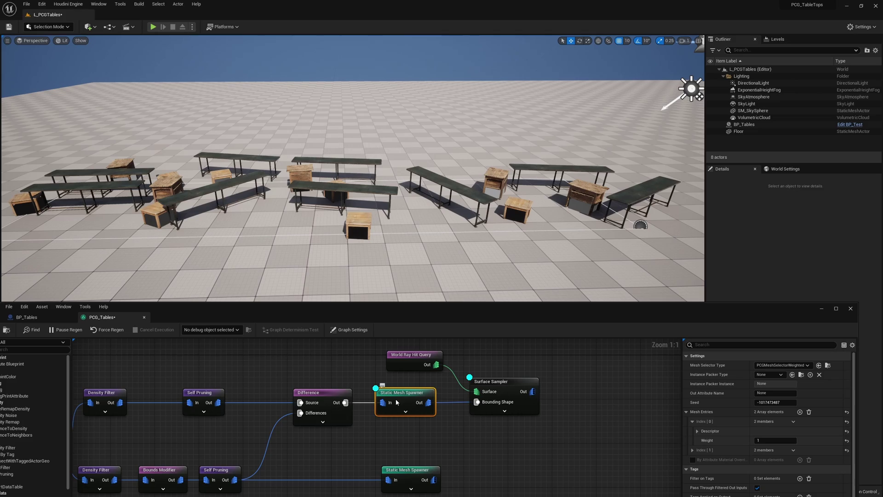
{"action": "key", "text": "w"}
{"action": "right_click_drag", "start_coordinate": [391, 228], "coordinate": [300, 244]}
{"action": "key", "text": "d"}
{"action": "key", "text": "e"}
{"action": "key", "text": "w"}
{"action": "key", "text": "q"}
{"action": "key", "text": "q"}
{"action": "key", "text": "e"}
{"action": "key", "text": "s"}
Insert a Bounds Modifier between the upper Static Mesh Spawner and the Surface Sampler, with Bounds Min and Max scaled 1, 1, 2.
{"action": "right_click_drag", "start_coordinate": [503, 437], "coordinate": [472, 451]}
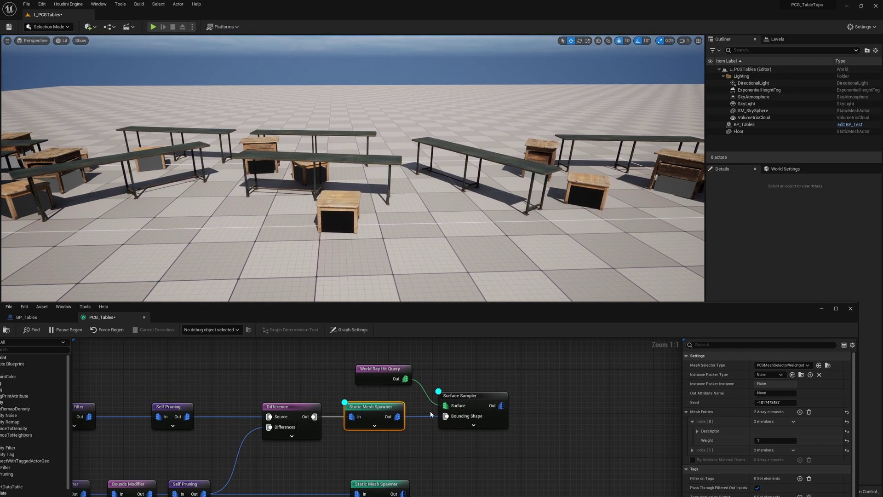
{"action": "left_click_drag", "start_coordinate": [430, 390], "coordinate": [399, 400]}
{"action": "left_click_drag", "start_coordinate": [473, 395], "coordinate": [593, 384]}
{"action": "right_click", "coordinate": [431, 405]}
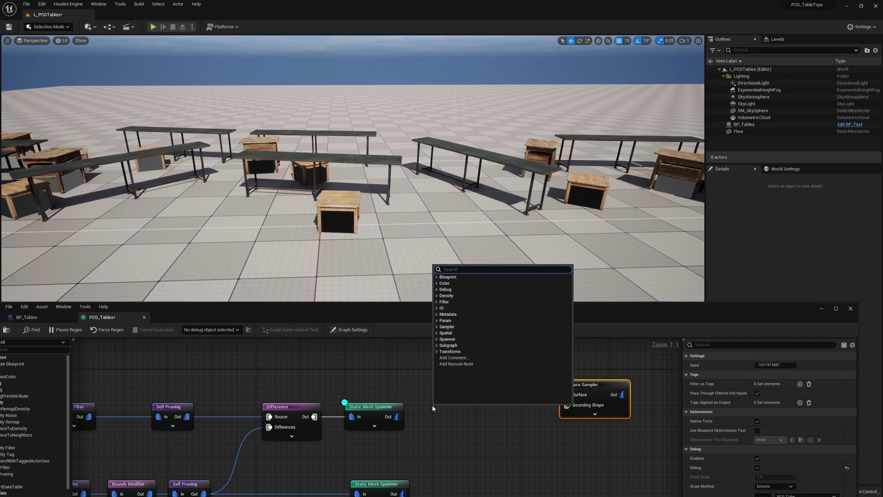
{"action": "type", "text": "bound"}
{"action": "key", "text": "Return"}
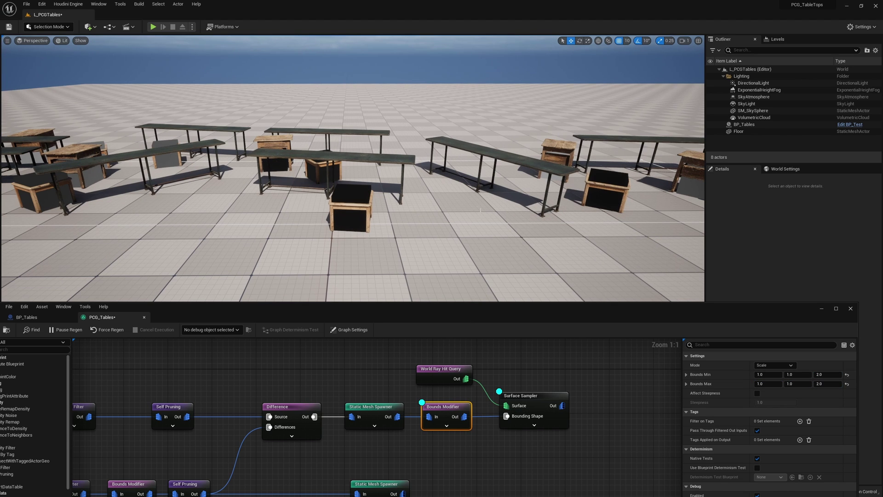
{"action": "right_click_drag", "start_coordinate": [503, 208], "coordinate": [465, 202]}
{"action": "key", "text": "d"}
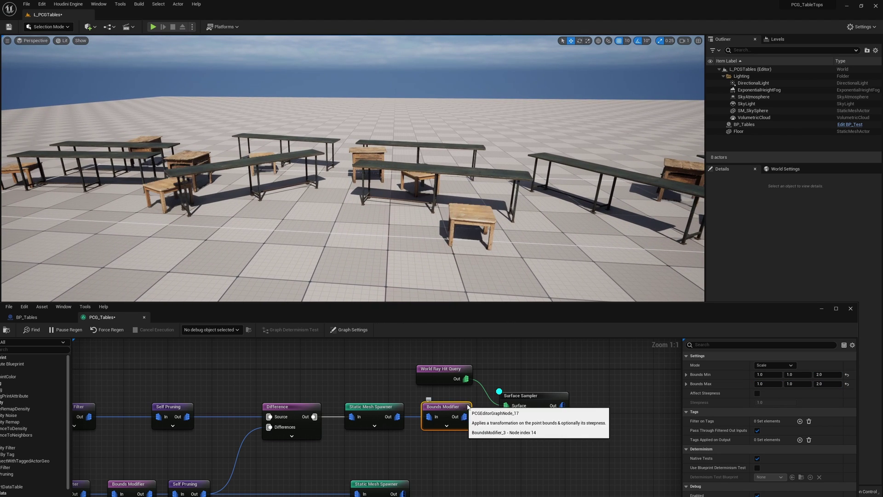
{"action": "right_click_drag", "start_coordinate": [433, 239], "coordinate": [536, 252]}
{"action": "key", "text": "a"}
{"action": "right_click_drag", "start_coordinate": [503, 208], "coordinate": [502, 209]}
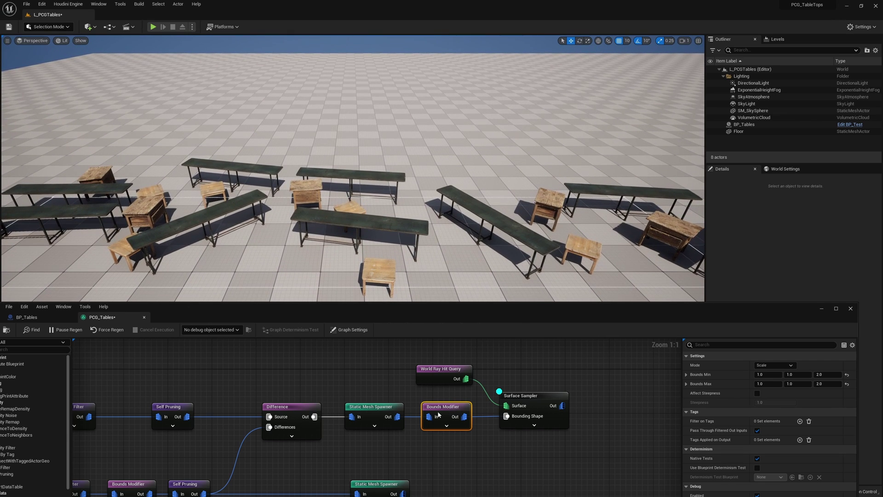
Set the collision preset of the upper Static Mesh Spawner's first mesh entry to Custom with Object Type WorldStatic.
{"action": "left_click", "coordinate": [400, 411]}
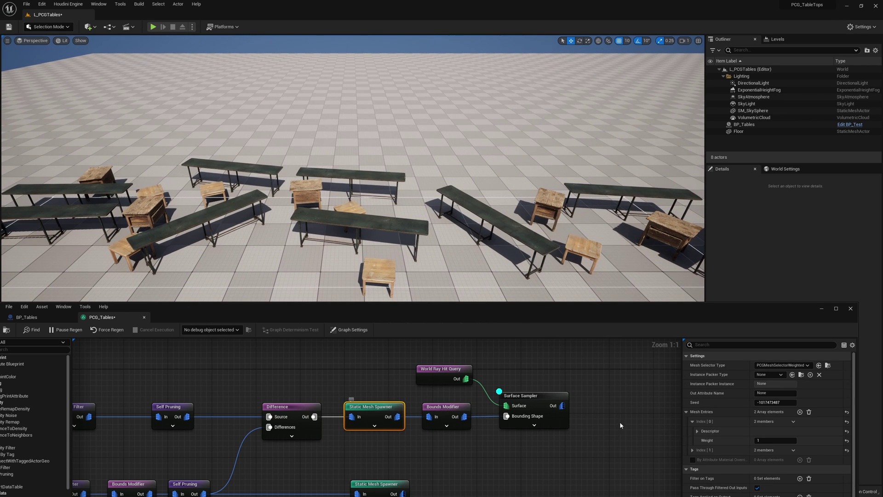
{"action": "left_click", "coordinate": [696, 430]}
{"action": "scroll", "coordinate": [719, 429], "scroll_direction": "down", "scroll_amount": 3}
{"action": "scroll", "coordinate": [748, 415], "scroll_direction": "down", "scroll_amount": 3}
{"action": "scroll", "coordinate": [731, 421], "scroll_direction": "down", "scroll_amount": 2}
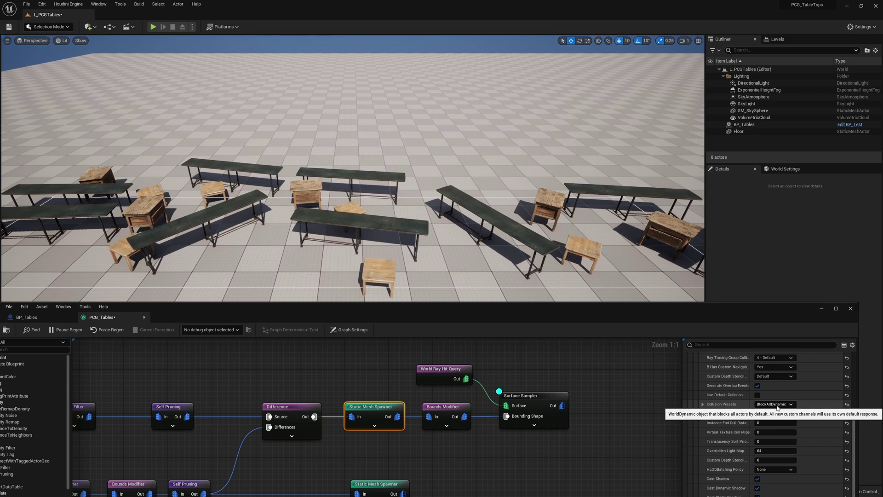
{"action": "left_click", "coordinate": [777, 405]}
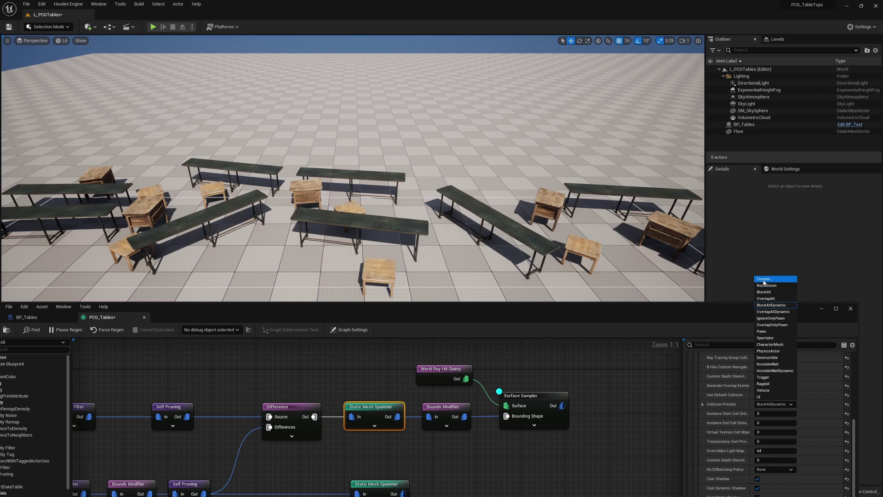
{"action": "left_click", "coordinate": [702, 405]}
{"action": "left_click", "coordinate": [703, 405]}
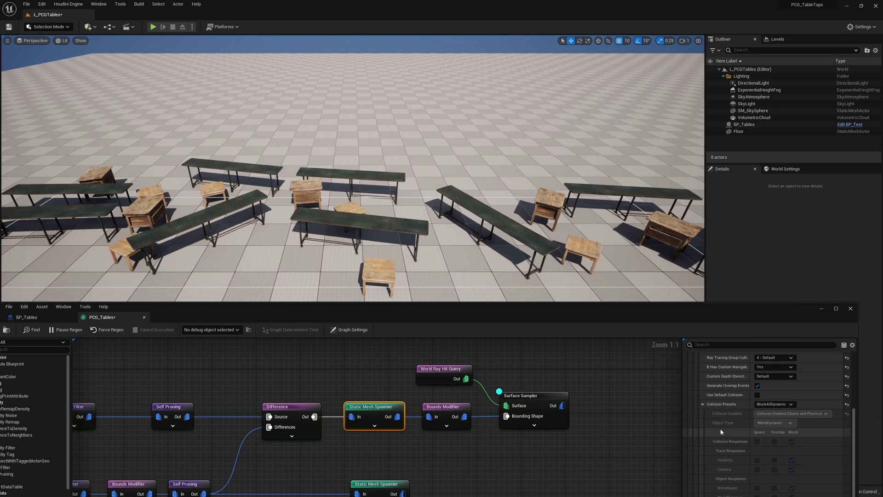
{"action": "left_click", "coordinate": [771, 405]}
{"action": "left_click", "coordinate": [766, 283]}
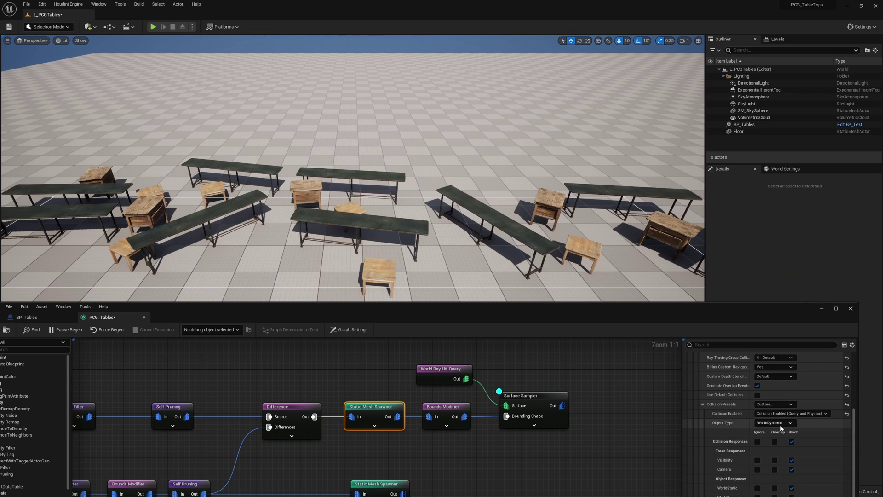
{"action": "left_click", "coordinate": [781, 422]}
{"action": "left_click", "coordinate": [772, 430]}
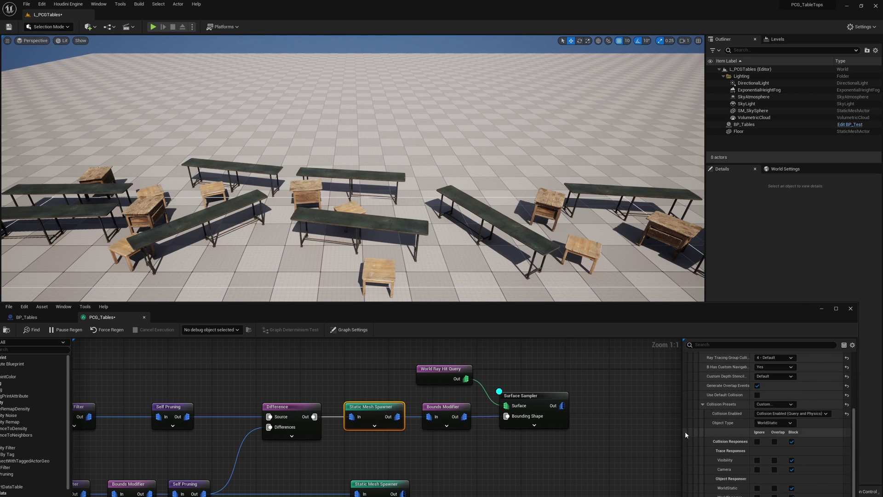
Move BP_Tables along Y to 60 to refresh the graph and examine the sampled points on the tabletops.
{"action": "scroll", "coordinate": [723, 407], "scroll_direction": "up", "scroll_amount": 5}
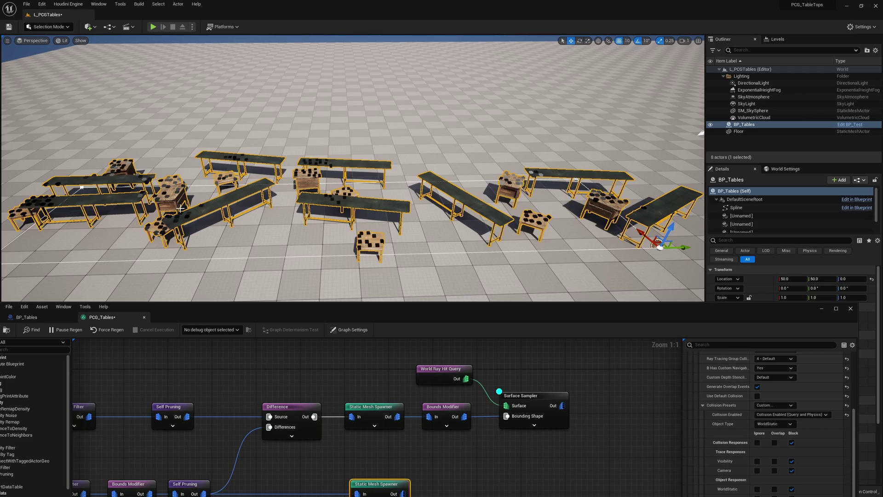
{"action": "left_click_drag", "start_coordinate": [682, 248], "coordinate": [688, 248]}
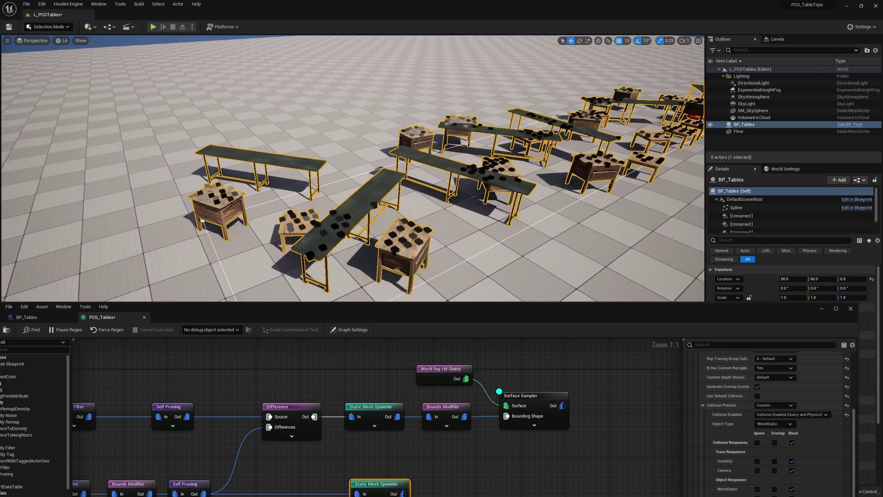
{"action": "mouse_move", "coordinate": [353, 168]}
{"action": "right_mouse_down"}
{"action": "mouse_move", "coordinate": [368, 161]}
{"action": "mouse_move", "coordinate": [350, 179]}
{"action": "right_mouse_up"}
{"action": "left_click_drag", "start_coordinate": [312, 224], "coordinate": [391, 224], "text": "alt"}
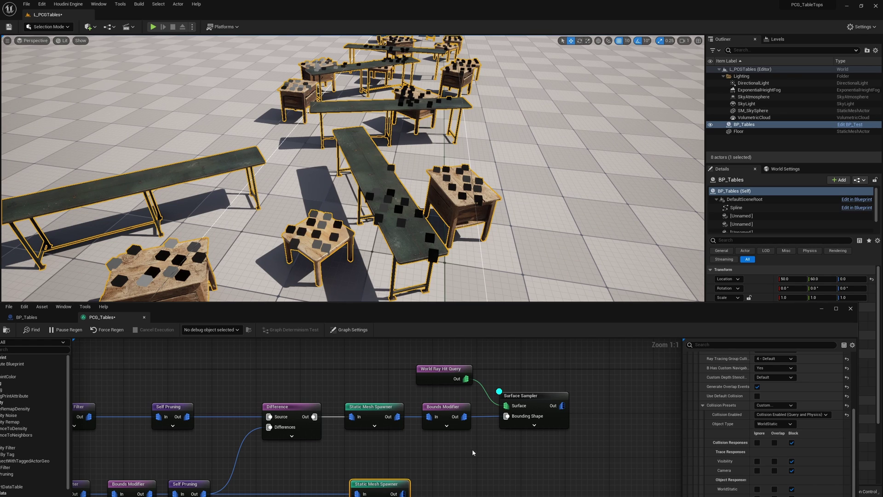
Set the new Bounds Modifier's Min and Max to 2 on all axes and connect the lower Static Mesh Spawner's output to it.
{"action": "mouse_move", "coordinate": [473, 452]}
{"action": "right_mouse_down"}
{"action": "mouse_move", "coordinate": [460, 417]}
{"action": "mouse_move", "coordinate": [466, 466]}
{"action": "right_mouse_up"}
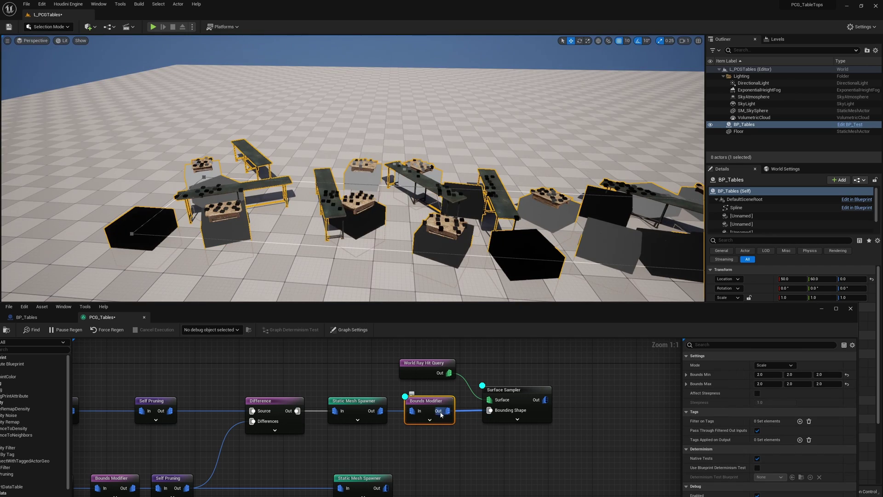
{"action": "right_click_drag", "start_coordinate": [455, 441], "coordinate": [447, 410]}
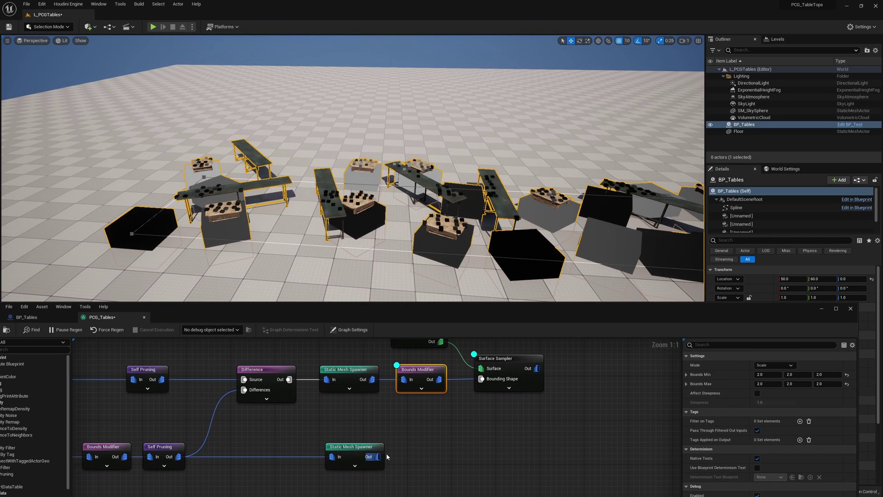
{"action": "left_click_drag", "start_coordinate": [407, 384], "coordinate": [407, 384]}
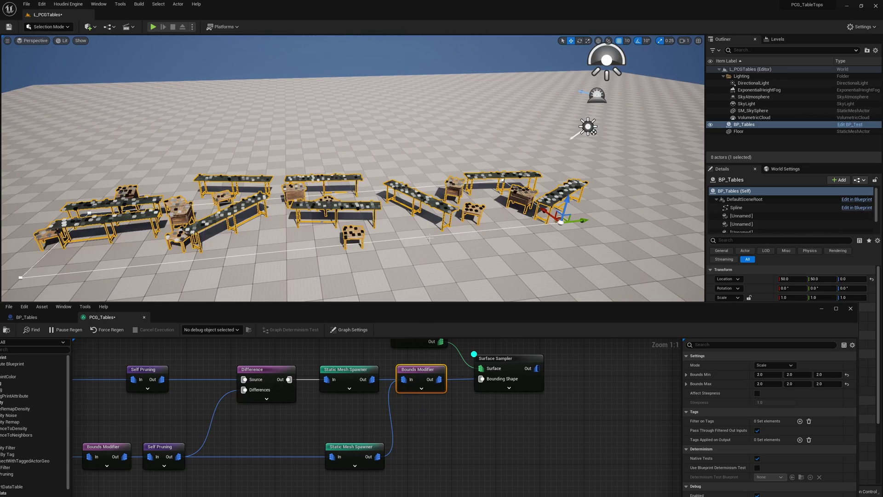
Examine the sampled points on the long and small tabletops from close up.
{"action": "key", "text": "w"}
{"action": "right_click_drag", "start_coordinate": [396, 220], "coordinate": [460, 255]}
{"action": "key", "text": "s"}
{"action": "scroll", "coordinate": [465, 188], "scroll_direction": "up", "scroll_amount": 6}
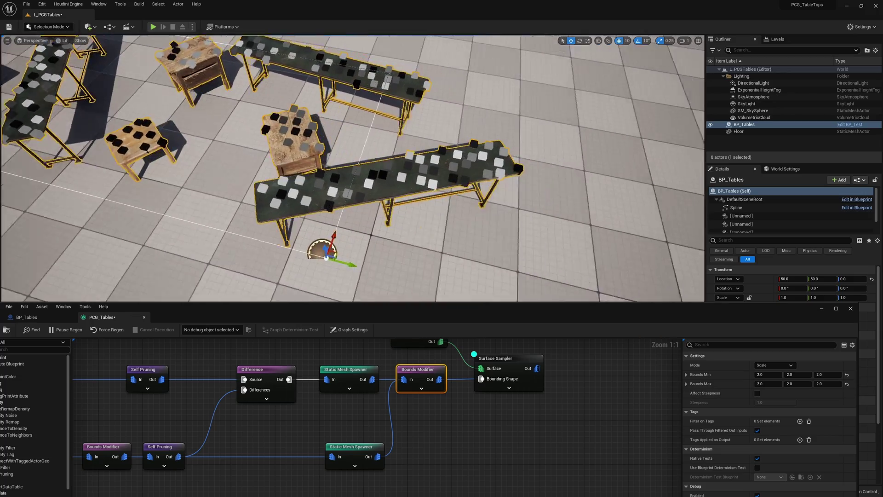
{"action": "scroll", "coordinate": [352, 169], "scroll_direction": "up", "scroll_amount": 5}
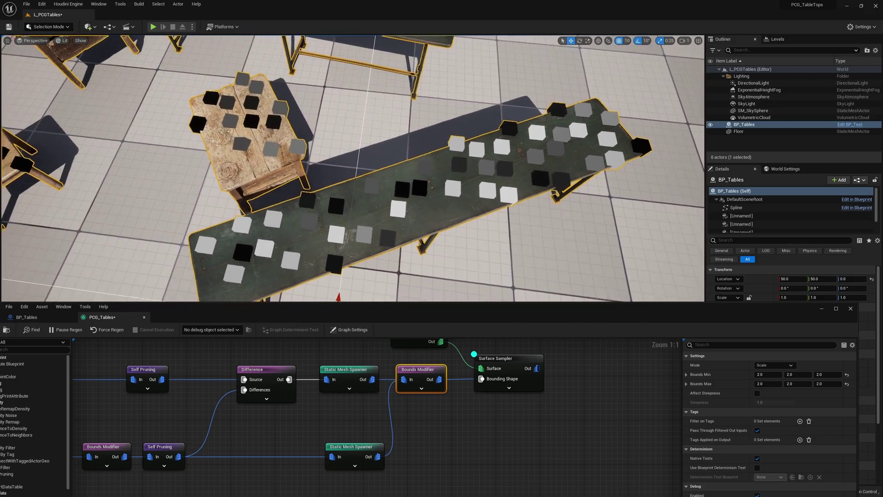
{"action": "right_click_drag", "start_coordinate": [352, 169], "coordinate": [359, 165]}
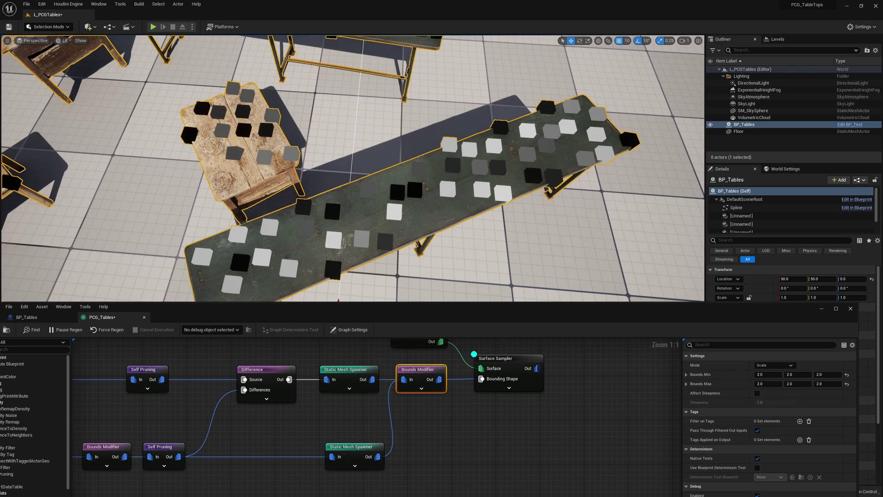
Add a Transform Points node to the Surface Sampler's output.
{"action": "scroll", "coordinate": [353, 168], "scroll_direction": "down", "scroll_amount": 10}
{"action": "right_click_drag", "start_coordinate": [548, 407], "coordinate": [514, 452]}
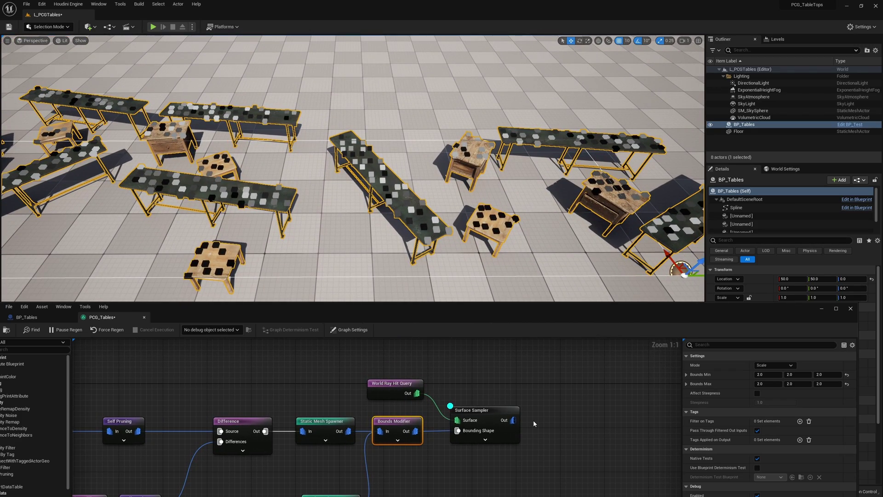
{"action": "right_click_drag", "start_coordinate": [353, 169], "coordinate": [418, 175]}
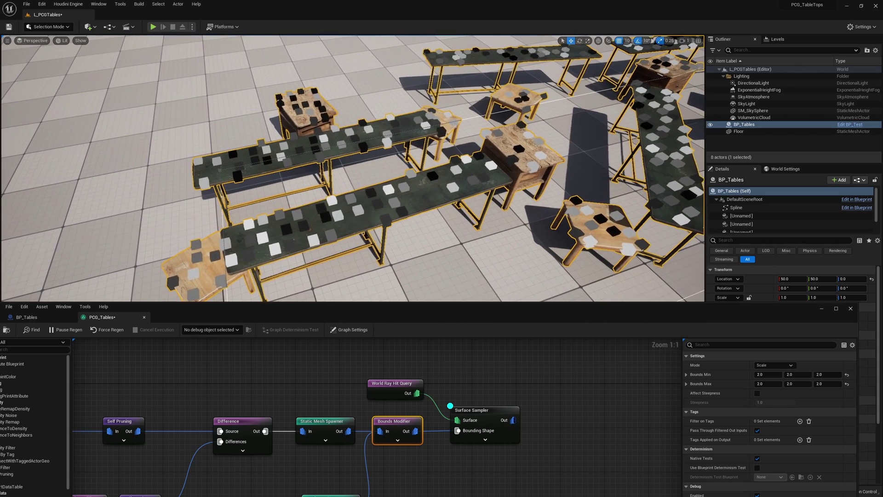
{"action": "right_click_drag", "start_coordinate": [322, 161], "coordinate": [317, 160]}
{"action": "right_click_drag", "start_coordinate": [572, 418], "coordinate": [480, 402]}
{"action": "right_click", "coordinate": [479, 399]}
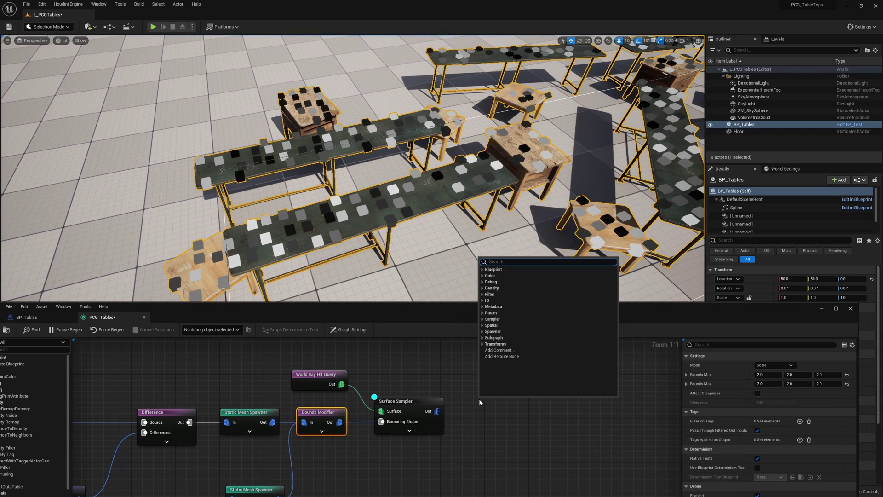
{"action": "type", "text": "transd"}
{"action": "key", "text": "BackSpace"}
{"action": "key", "text": "Return"}
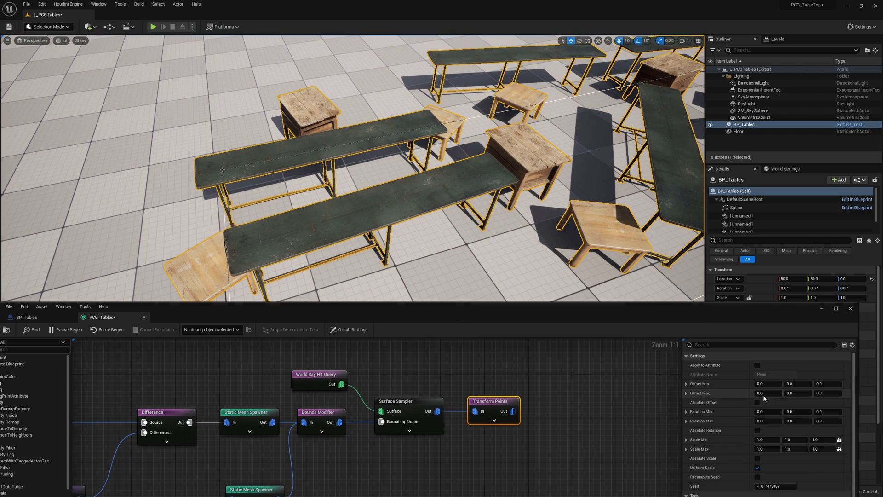
Set the Transform Points node's Rotation Max on the Z axis to 360.
{"action": "left_click", "coordinate": [821, 421]}
{"action": "type", "text": "360"}
{"action": "key", "text": "Return"}
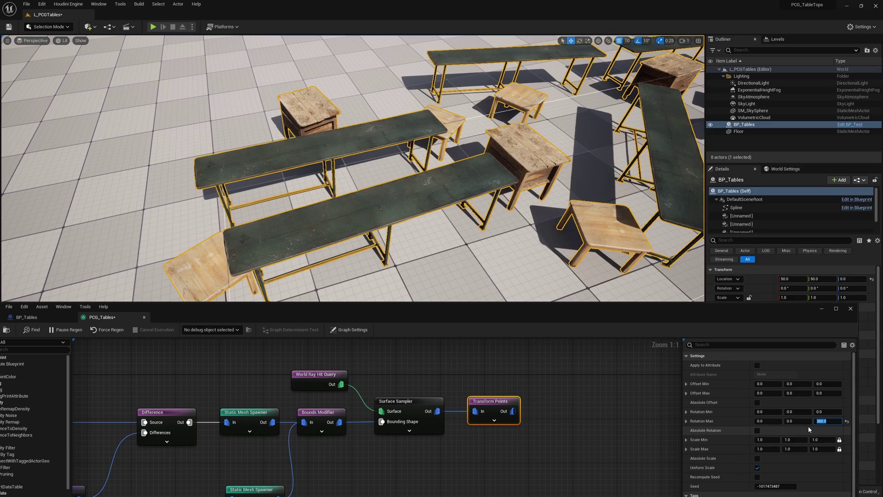
Add a Density Noise node after Transform Points, followed by a Density Filter node, to thin out the tabletop points.
{"action": "right_click_drag", "start_coordinate": [564, 391], "coordinate": [541, 390]}
{"action": "key", "text": "d"}
{"action": "mouse_move", "coordinate": [540, 233]}
{"action": "right_mouse_down"}
{"action": "mouse_move", "coordinate": [543, 223]}
{"action": "mouse_move", "coordinate": [595, 223]}
{"action": "mouse_move", "coordinate": [557, 209]}
{"action": "mouse_move", "coordinate": [552, 239]}
{"action": "mouse_move", "coordinate": [541, 241]}
{"action": "right_mouse_up"}
{"action": "key", "text": "s"}
{"action": "right_click_drag", "start_coordinate": [514, 391], "coordinate": [455, 396]}
{"action": "right_click", "coordinate": [455, 396]}
{"action": "type", "text": "density noise"}
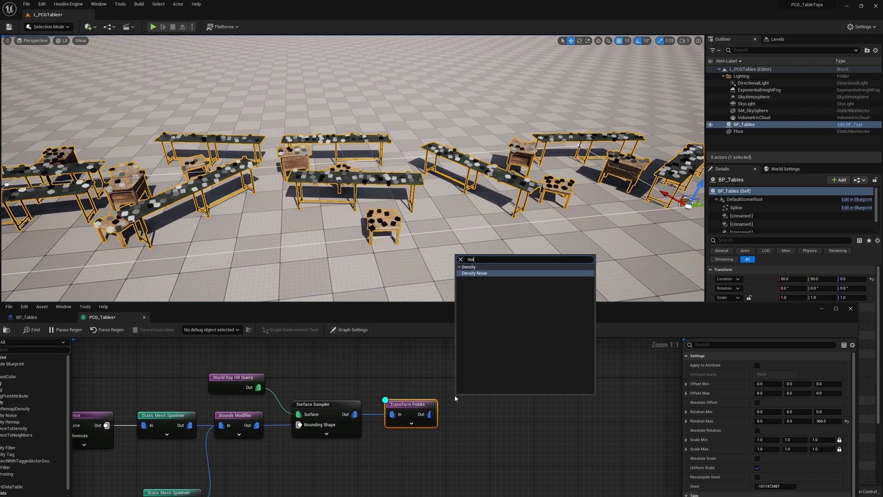
{"action": "key", "text": "Return"}
{"action": "right_click", "coordinate": [526, 399]}
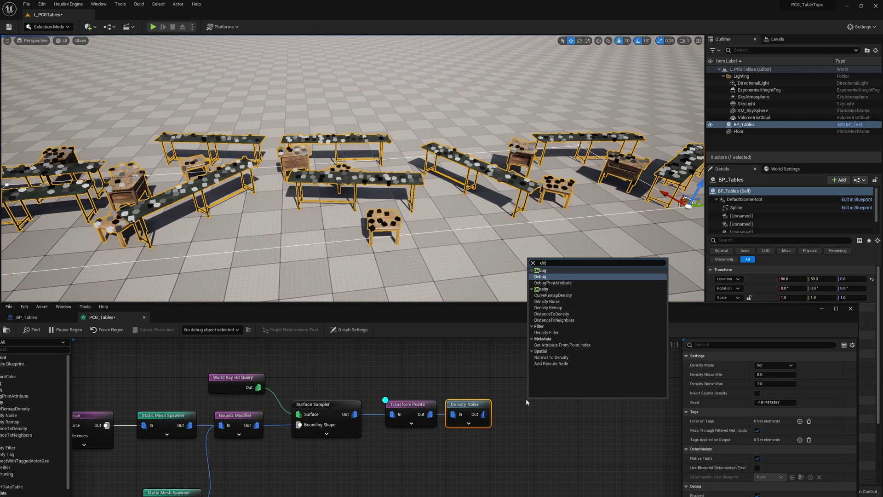
{"action": "type", "text": "densi"}
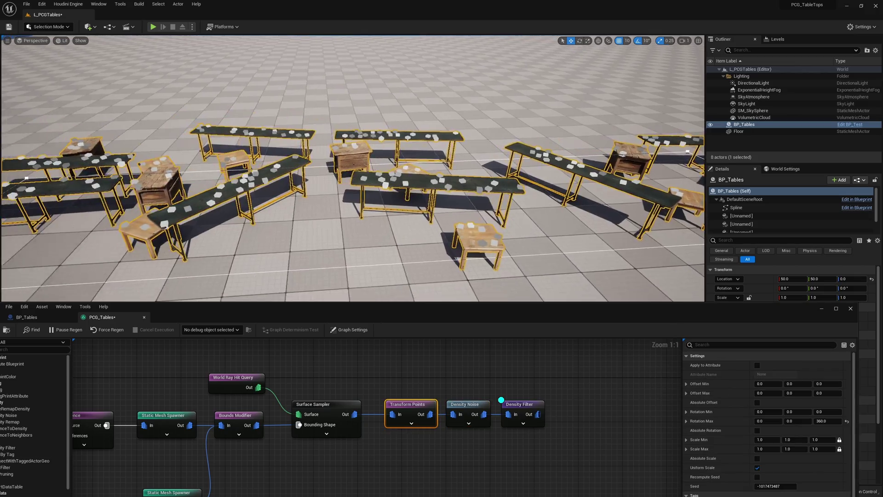
{"action": "mouse_move", "coordinate": [353, 168]}
{"action": "right_mouse_down"}
{"action": "mouse_move", "coordinate": [404, 169]}
{"action": "mouse_move", "coordinate": [359, 161]}
{"action": "mouse_move", "coordinate": [359, 172]}
{"action": "right_mouse_up"}
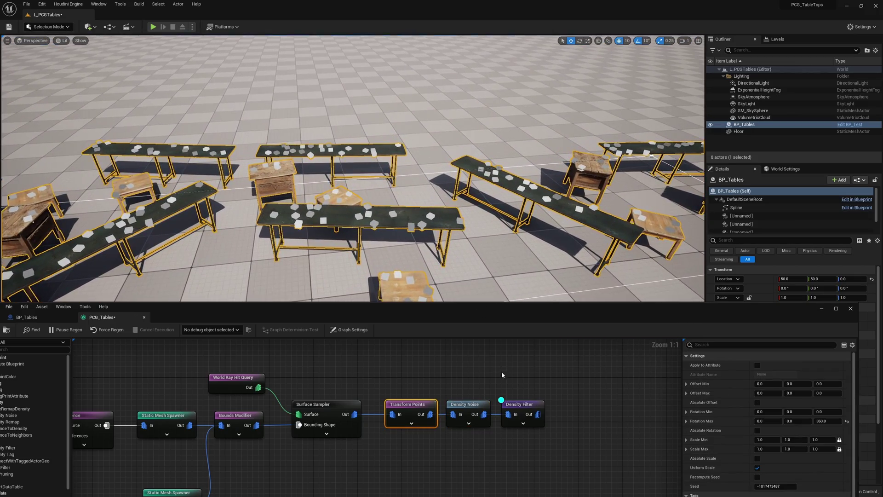
Add a Static Mesh Spawner node to the Density Filter's output.
{"action": "right_click_drag", "start_coordinate": [543, 383], "coordinate": [486, 373]}
{"action": "right_click", "coordinate": [530, 389]}
{"action": "type", "text": "s"}
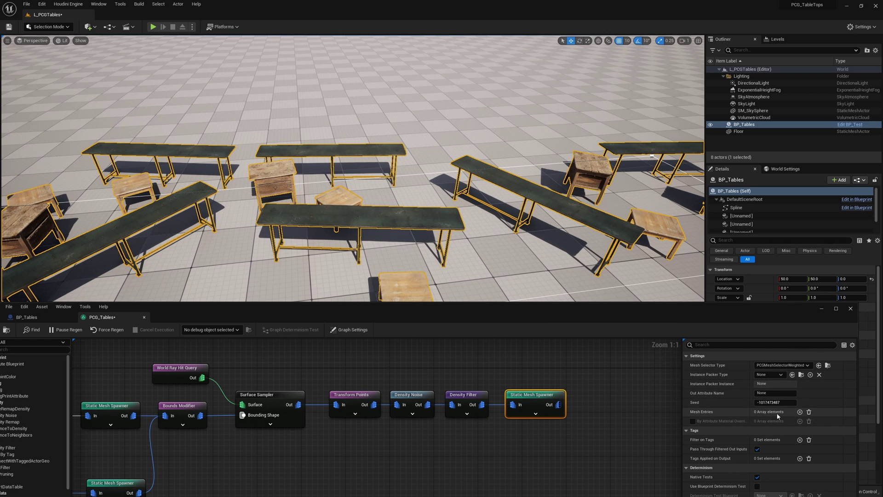
Add a mesh entry to the new Static Mesh Spawner and change the mobility setting in its descriptor.
{"action": "left_click", "coordinate": [799, 412]}
{"action": "left_click", "coordinate": [692, 421]}
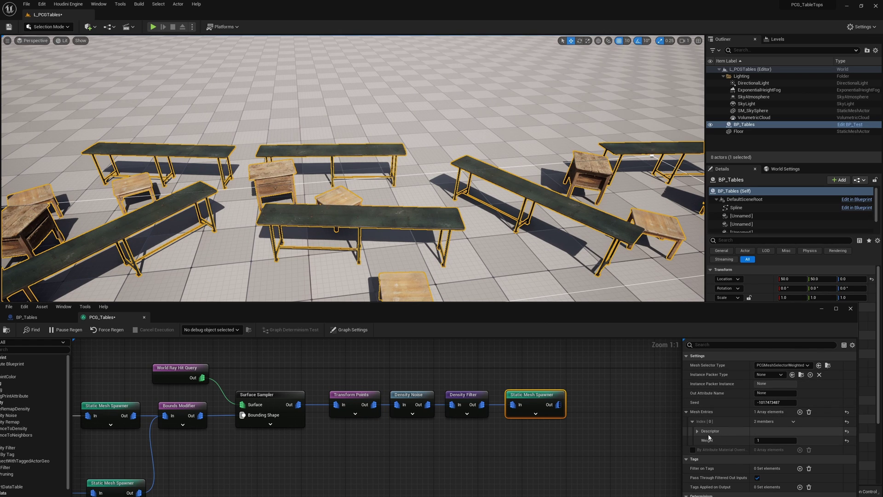
{"action": "double_click", "coordinate": [718, 433]}
{"action": "scroll", "coordinate": [745, 433], "scroll_direction": "down", "scroll_amount": 3}
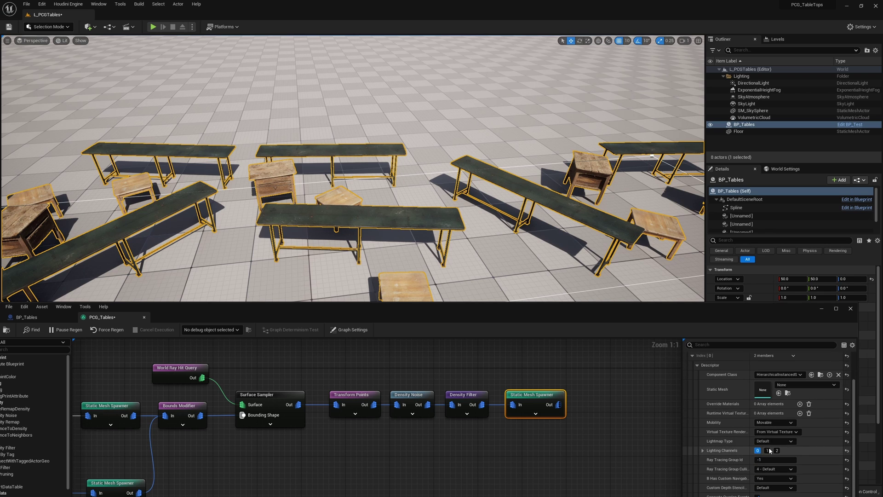
{"action": "left_click", "coordinate": [775, 422]}
{"action": "left_click", "coordinate": [777, 428]}
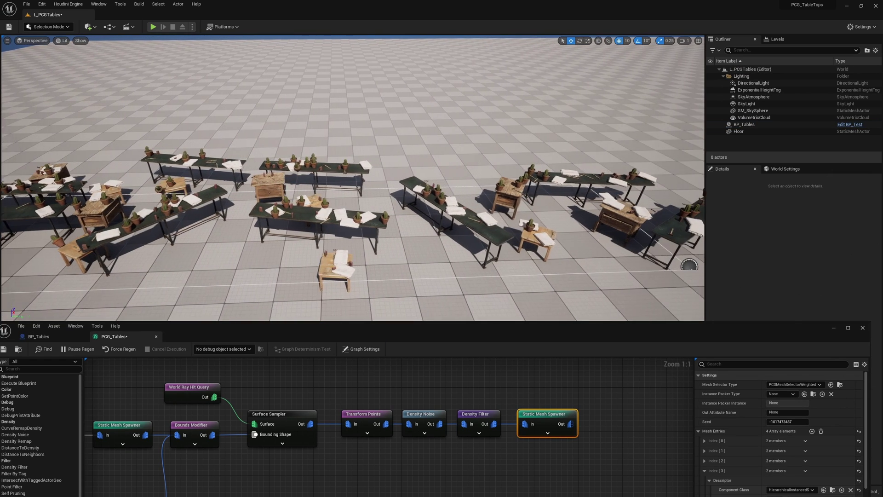
Examine the props spawned on the tabletops against the Density Filter's debug points and review the upstream nodes.
{"action": "key", "text": "w"}
{"action": "right_click_drag", "start_coordinate": [353, 178], "coordinate": [308, 200]}
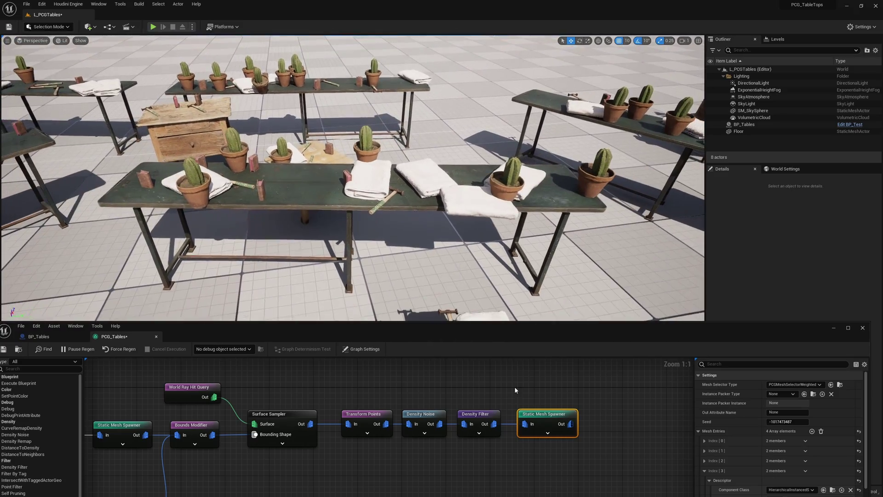
{"action": "left_click", "coordinate": [496, 392]}
{"action": "right_click_drag", "start_coordinate": [496, 394], "coordinate": [449, 385]}
{"action": "left_click", "coordinate": [430, 405]}
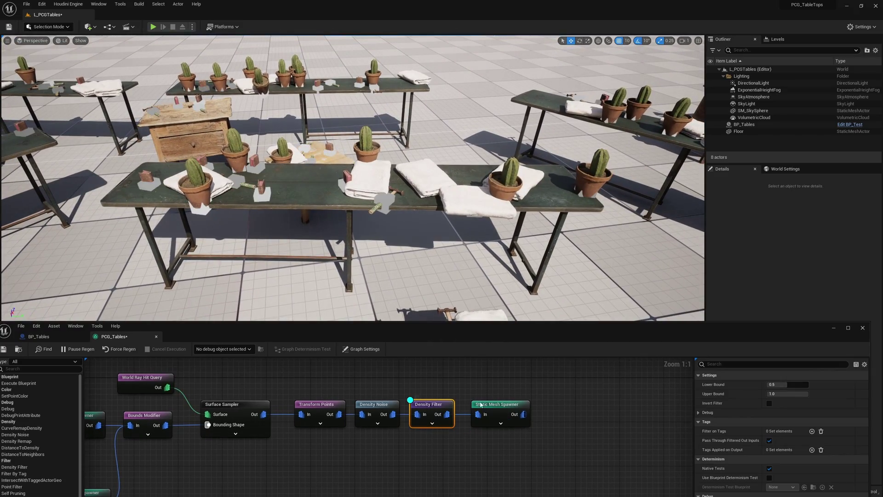
{"action": "key", "text": "w"}
{"action": "right_click_drag", "start_coordinate": [315, 249], "coordinate": [361, 272]}
{"action": "key", "text": "a"}
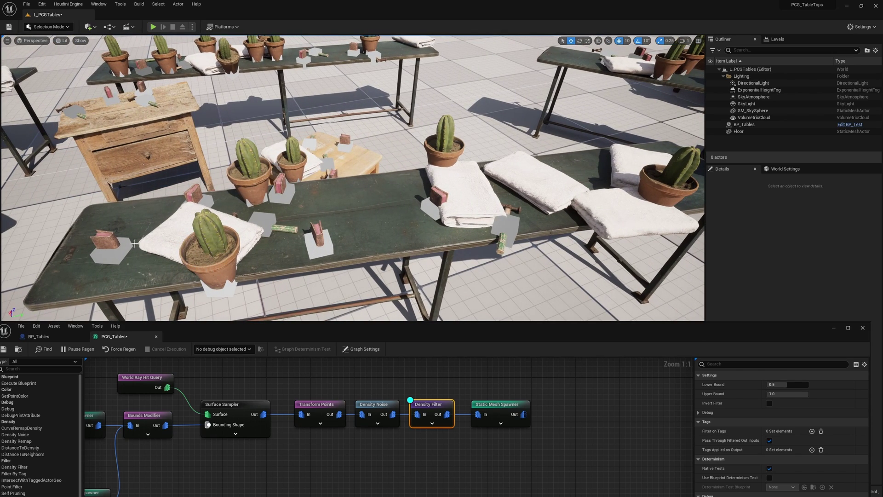
{"action": "right_click_drag", "start_coordinate": [307, 407], "coordinate": [545, 387]}
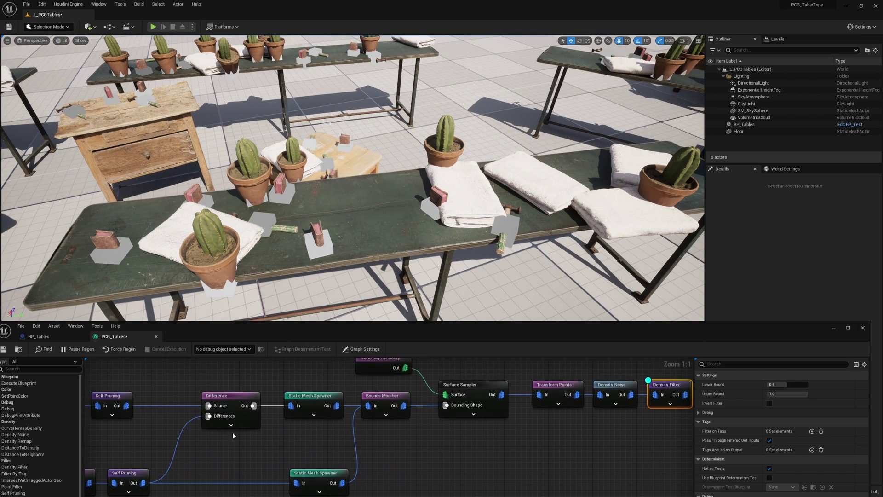
{"action": "right_click_drag", "start_coordinate": [233, 435], "coordinate": [358, 410]}
{"action": "right_click_drag", "start_coordinate": [548, 428], "coordinate": [516, 468]}
Move the prop Static Mesh Spawner farther along the graph and disconnect it from the Density Filter.
{"action": "left_click", "coordinate": [522, 394]}
{"action": "right_click_drag", "start_coordinate": [505, 421], "coordinate": [418, 427]}
{"action": "left_click_drag", "start_coordinate": [419, 427], "coordinate": [592, 424]}
{"action": "left_click", "coordinate": [365, 431], "text": "alt"}
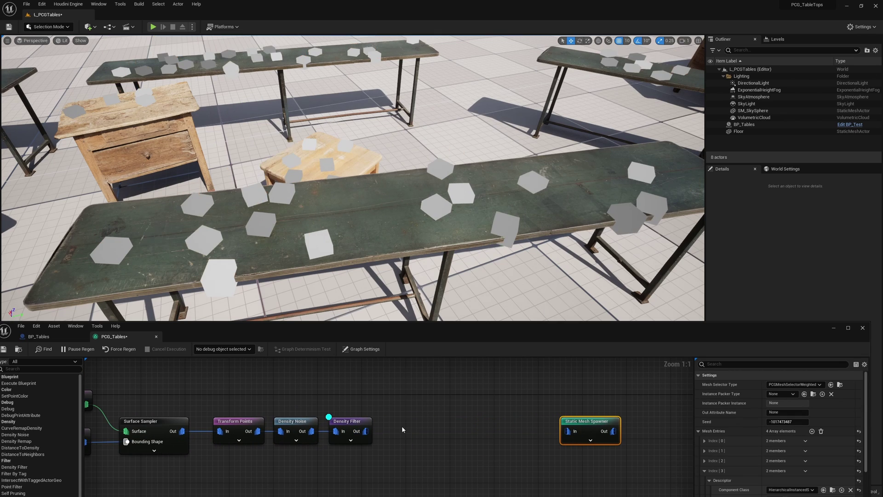
Add a Bounds Modifier after the Density Filter and connect its output to the prop Static Mesh Spawner.
{"action": "right_click", "coordinate": [401, 426]}
{"action": "type", "text": "dens"}
{"action": "key", "text": "Return"}
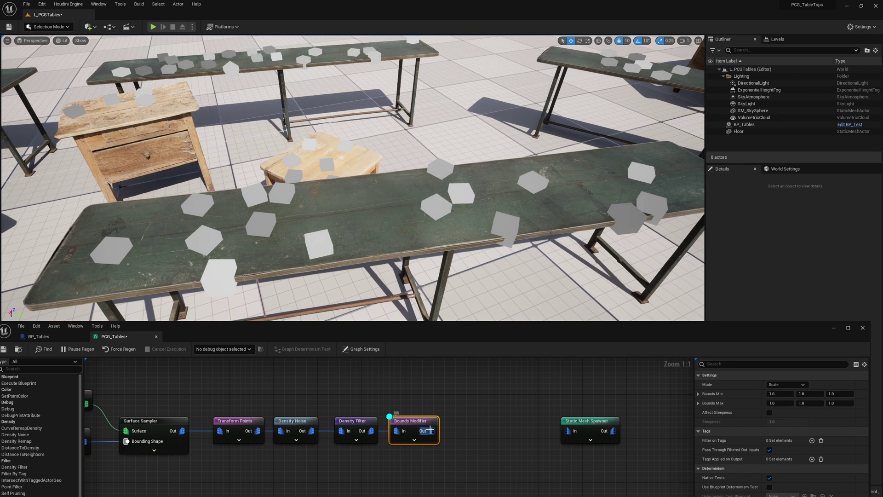
{"action": "left_click_drag", "start_coordinate": [429, 430], "coordinate": [569, 431]}
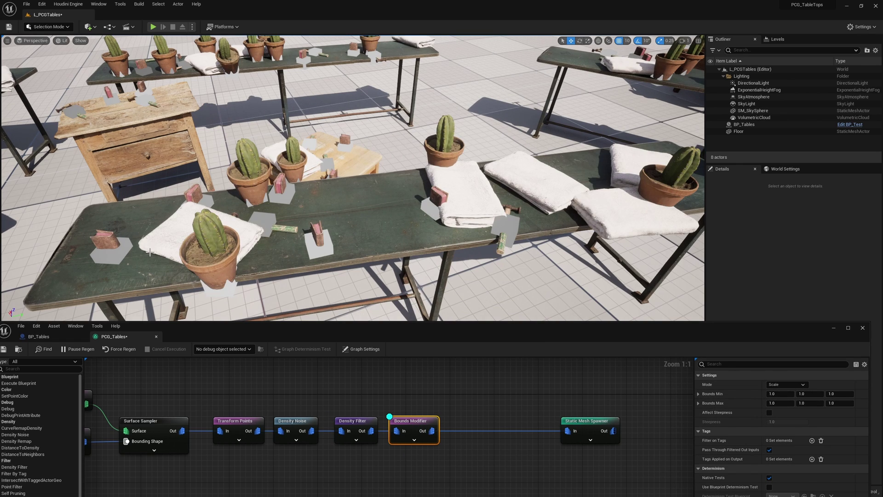
Set the new Bounds Modifier's Bounds Min and Max to 3 on all axes.
{"action": "right_click_drag", "start_coordinate": [204, 244], "coordinate": [420, 148]}
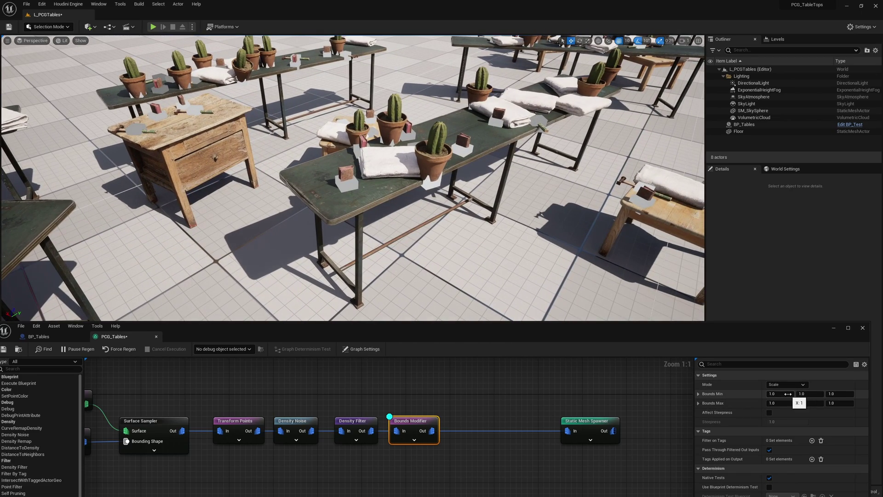
{"action": "type", "text": "3"}
{"action": "key", "text": "Tab"}
{"action": "type", "text": "3"}
{"action": "key", "text": "Tab"}
{"action": "type", "text": "3"}
{"action": "key", "text": "Tab"}
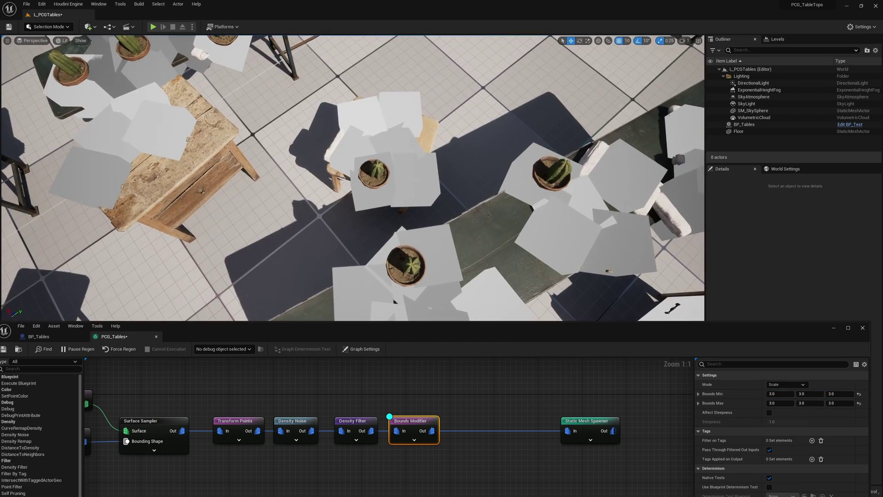
Insert a Self Pruning node between the new Bounds Modifier and the prop Static Mesh Spawner, and check the props on the tables.
{"action": "right_click_drag", "start_coordinate": [352, 178], "coordinate": [362, 155]}
{"action": "left_click", "coordinate": [434, 431], "text": "alt"}
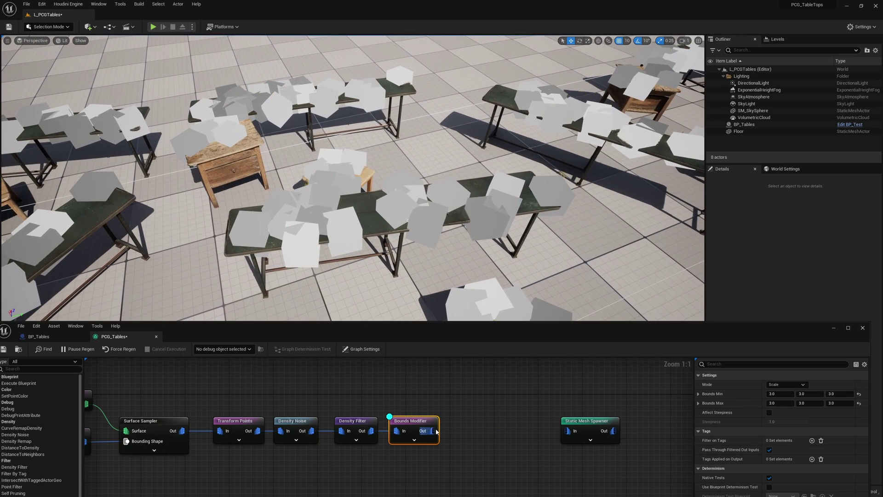
{"action": "left_click_drag", "start_coordinate": [481, 430], "coordinate": [577, 433]}
{"action": "type", "text": "self"}
{"action": "key", "text": "Return"}
{"action": "left_click_drag", "start_coordinate": [566, 421], "coordinate": [542, 421]}
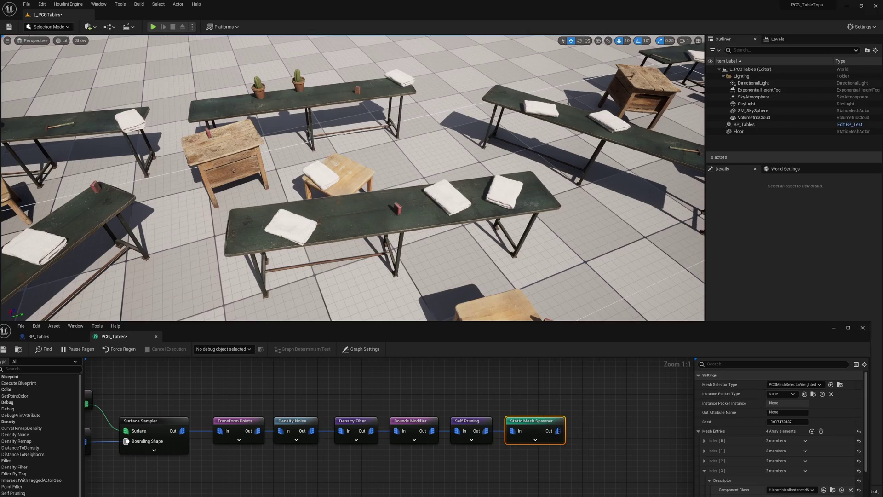
{"action": "right_click_drag", "start_coordinate": [353, 184], "coordinate": [473, 141]}
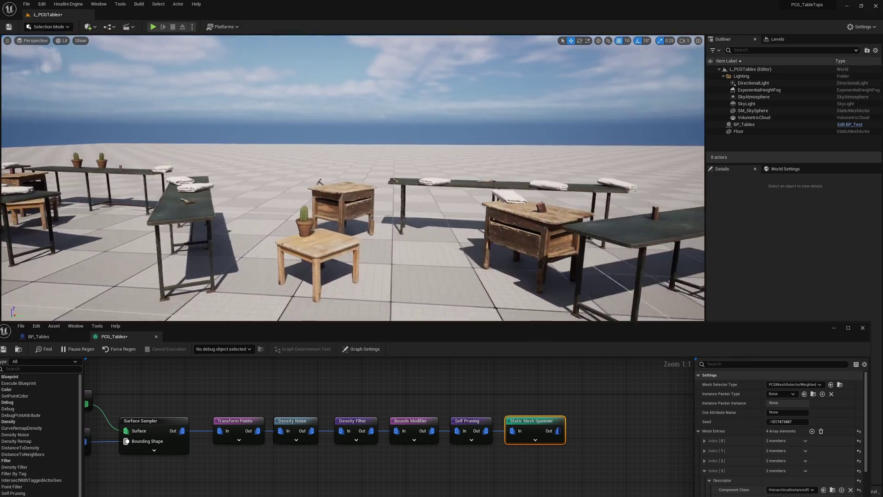
{"action": "right_click_drag", "start_coordinate": [355, 154], "coordinate": [367, 164]}
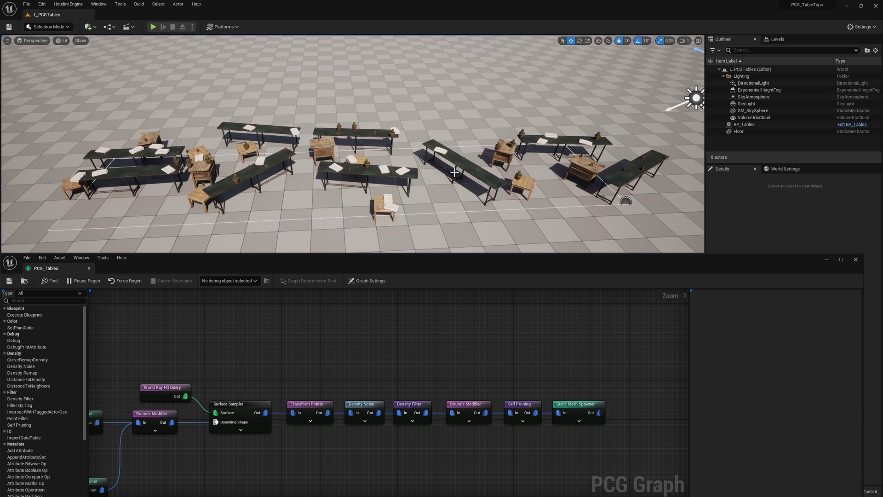
Move BP_Tables along the Y axis to regenerate the layout, and inspect the tables with BP_Tables deselected.
{"action": "left_click", "coordinate": [476, 174]}
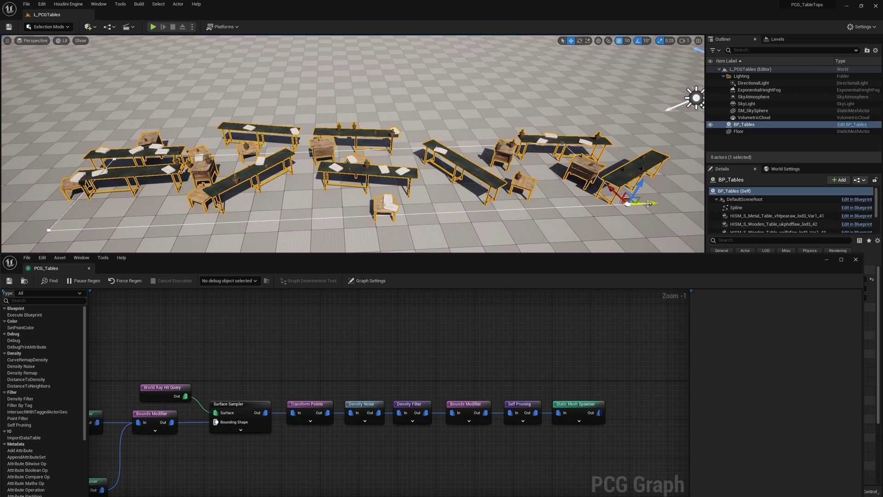
{"action": "left_click_drag", "start_coordinate": [648, 203], "coordinate": [647, 202]}
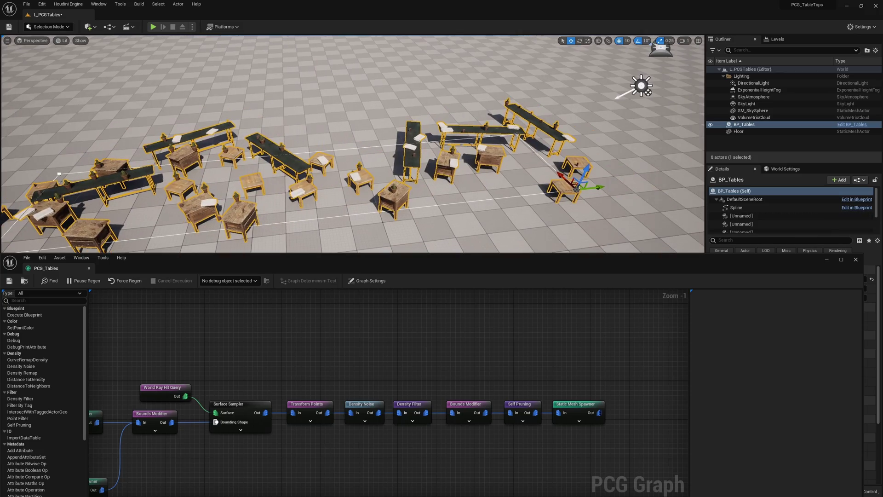
{"action": "right_click_drag", "start_coordinate": [463, 179], "coordinate": [451, 210]}
{"action": "key", "text": "w"}
{"action": "key", "text": "s"}
{"action": "left_click", "coordinate": [494, 222]}
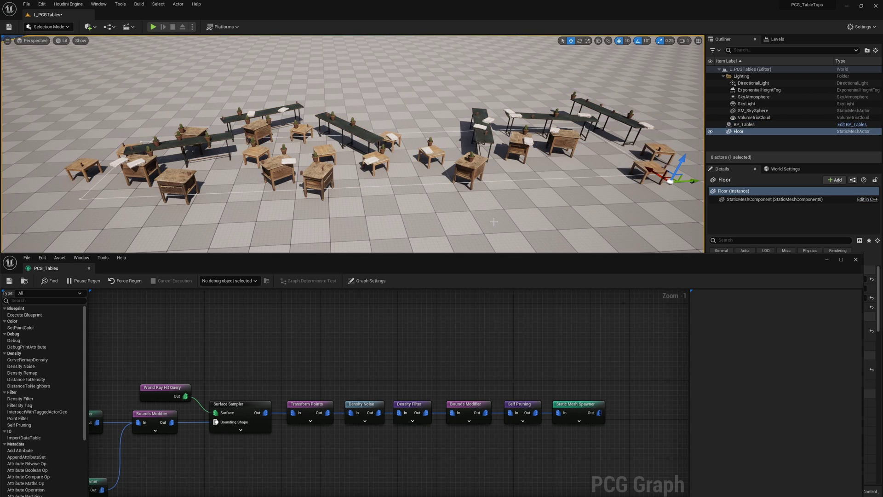
Enlarge the visible viewport area by moving the graph window away, and move BP_Tables along Y to 30.
{"action": "left_click_drag", "start_coordinate": [556, 272], "coordinate": [559, 372]}
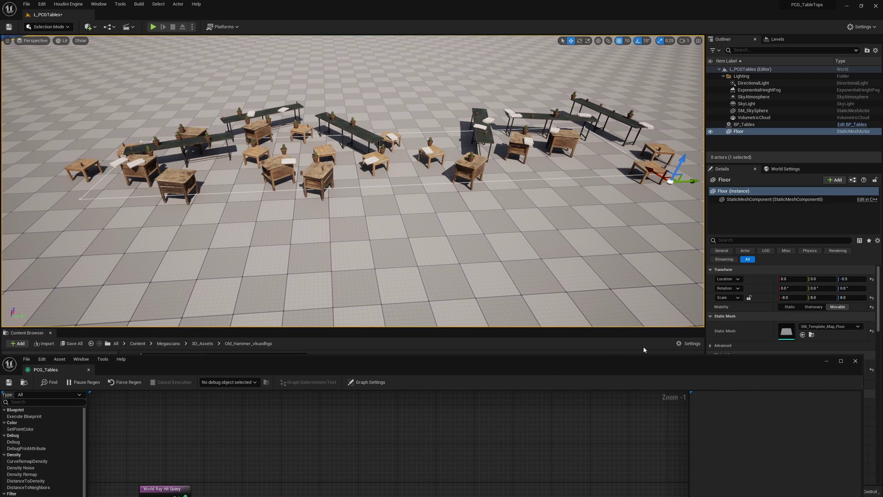
{"action": "key", "text": "s"}
{"action": "right_click_drag", "start_coordinate": [570, 198], "coordinate": [600, 197]}
{"action": "left_click", "coordinate": [570, 172]}
{"action": "left_click_drag", "start_coordinate": [597, 174], "coordinate": [605, 173]}
Examine the placement of the props on and around the regenerated tables.
{"action": "key", "text": "w"}
{"action": "mouse_move", "coordinate": [495, 191]}
{"action": "right_mouse_down"}
{"action": "mouse_move", "coordinate": [516, 186]}
{"action": "mouse_move", "coordinate": [493, 186]}
{"action": "right_mouse_up"}
{"action": "key", "text": "s"}
{"action": "key", "text": "w"}
{"action": "key", "text": "s"}
{"action": "key", "text": "w"}
{"action": "key", "text": "s"}
{"action": "mouse_move", "coordinate": [381, 199]}
{"action": "right_mouse_down"}
{"action": "mouse_move", "coordinate": [375, 206]}
{"action": "mouse_move", "coordinate": [380, 198]}
{"action": "right_mouse_up"}
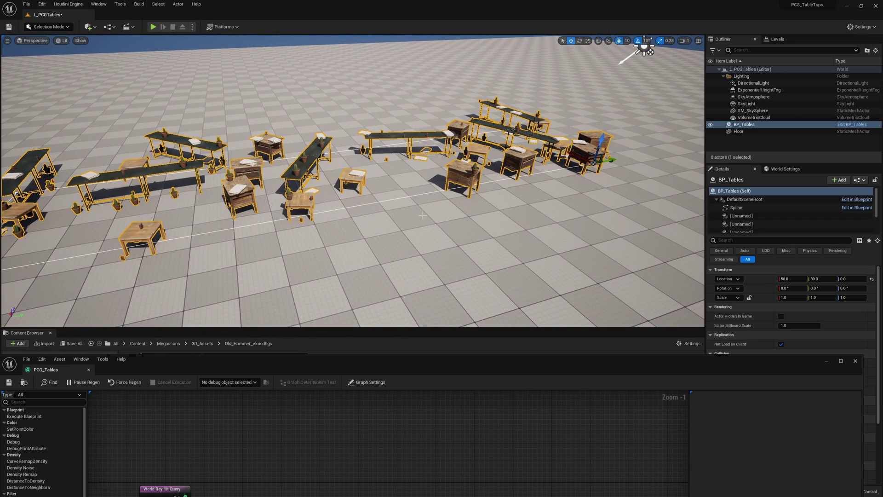
Bring the graph back into view and insert an Intersection node between Self Pruning and the prop Static Mesh Spawner.
{"action": "left_click_drag", "start_coordinate": [449, 367], "coordinate": [436, 244]}
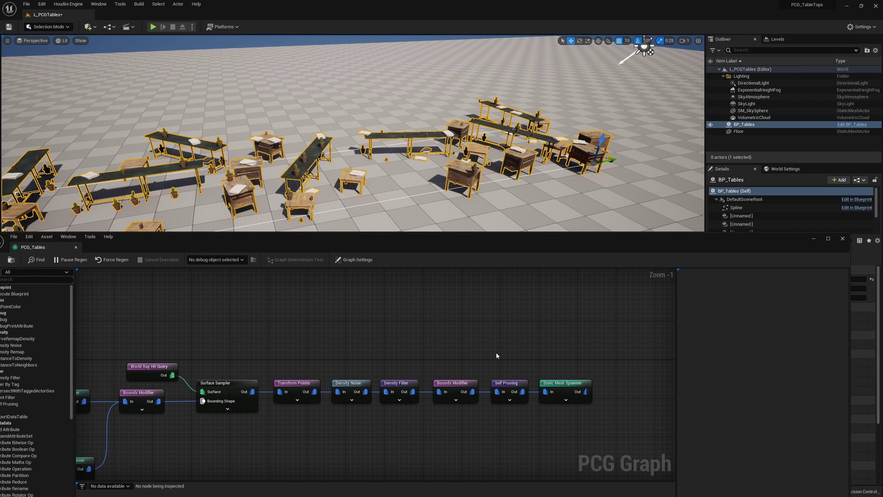
{"action": "right_click_drag", "start_coordinate": [496, 356], "coordinate": [428, 341]}
{"action": "right_click", "coordinate": [469, 329]}
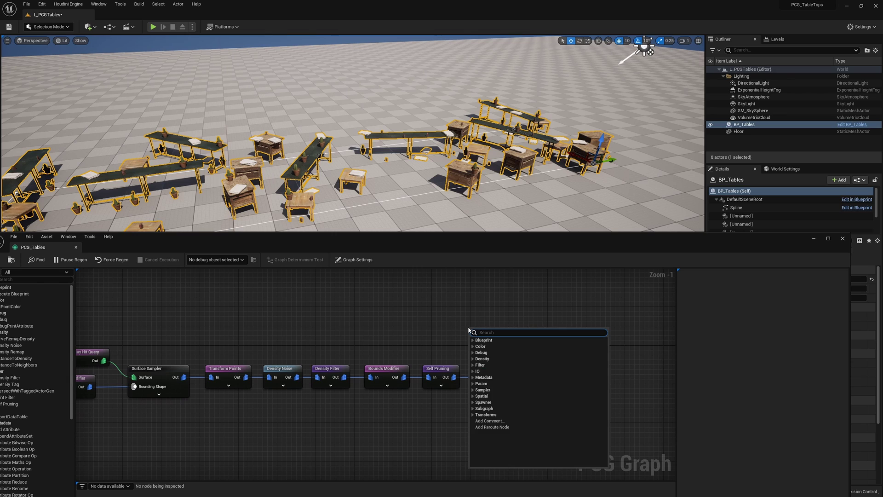
{"action": "type", "text": "inter"}
{"action": "key", "text": "Return"}
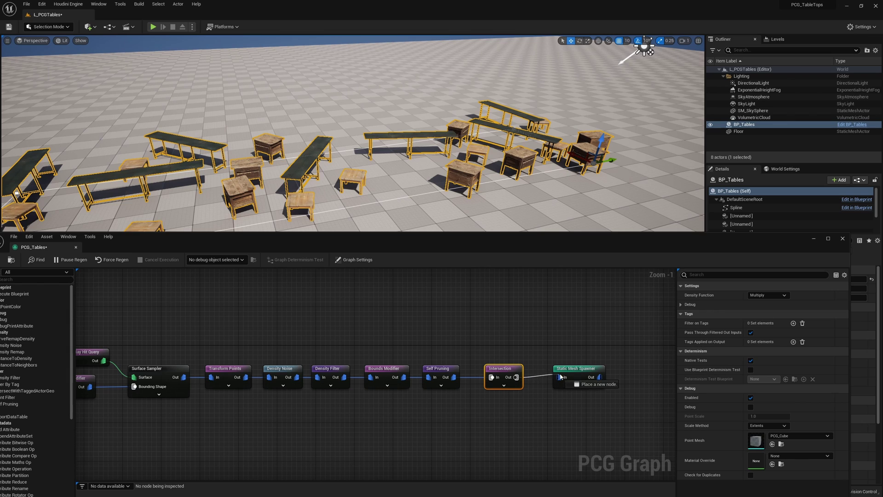
{"action": "left_click_drag", "start_coordinate": [563, 378], "coordinate": [563, 378]}
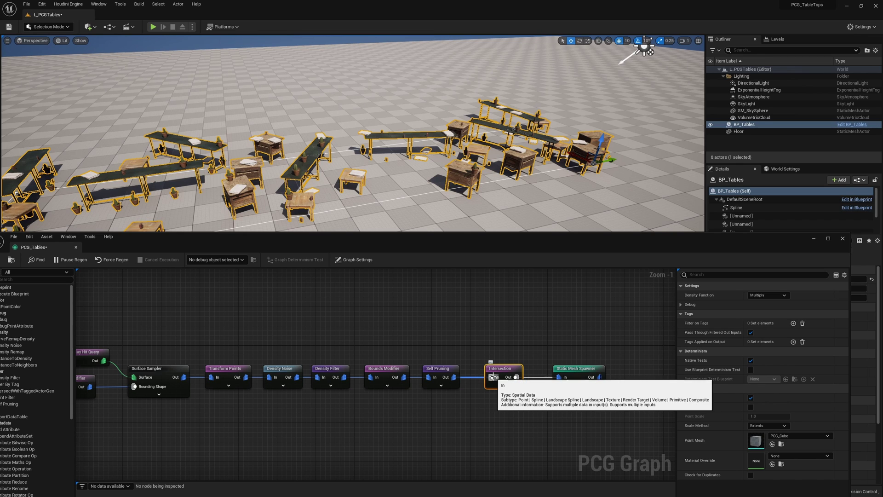
Turn on debug display for both table Static Mesh Spawner nodes to check the tables' bounds.
{"action": "right_click_drag", "start_coordinate": [493, 378], "coordinate": [612, 367]}
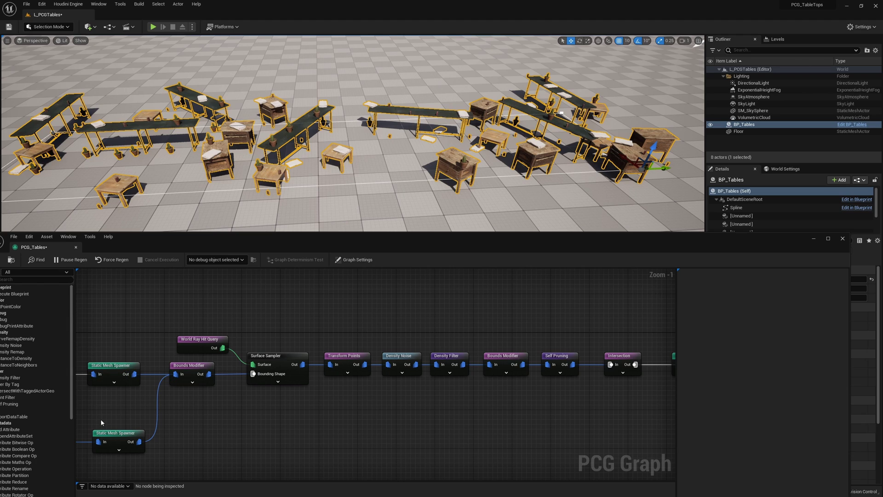
{"action": "left_click", "coordinate": [121, 372]}
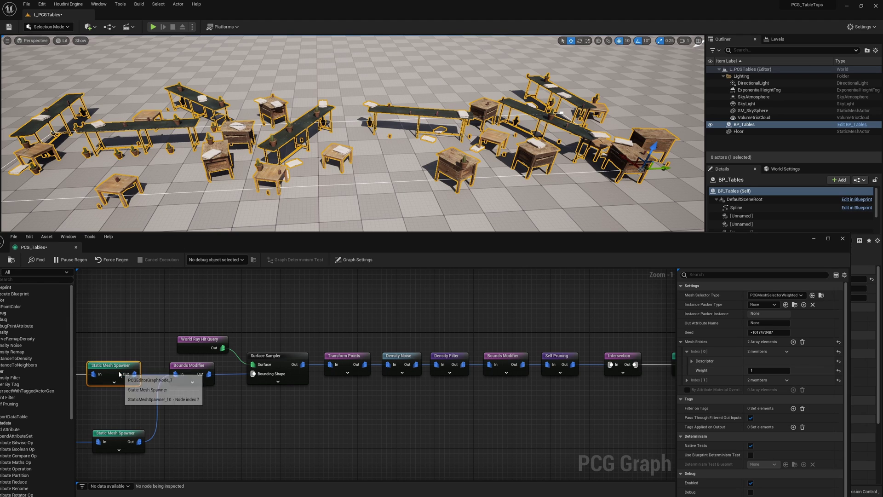
{"action": "key", "text": "d"}
{"action": "left_click", "coordinate": [115, 439]}
{"action": "key", "text": "d"}
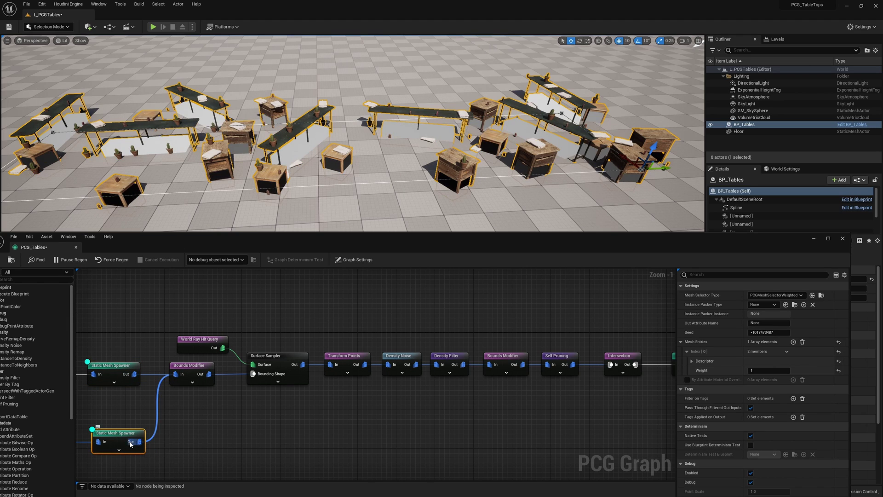
{"action": "left_click", "coordinate": [115, 368]}
Add two Transform Points nodes and connect each to the output of one table Static Mesh Spawner, with debug display enabled.
{"action": "right_click", "coordinate": [248, 400]}
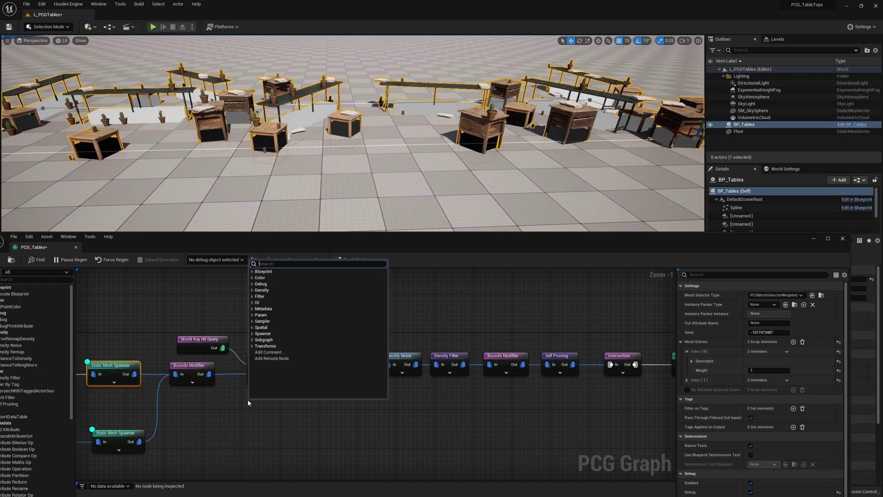
{"action": "type", "text": "transform p"}
{"action": "key", "text": "Return"}
{"action": "key", "text": "ctrl+d"}
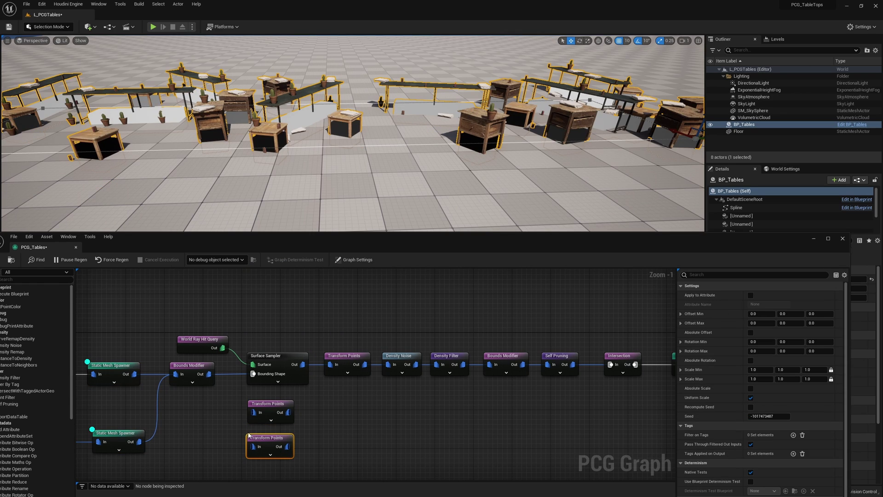
{"action": "left_click_drag", "start_coordinate": [130, 376], "coordinate": [262, 422]}
Set the Z value of Offset Min and Offset Max to 100 on both new Transform Points nodes.
{"action": "left_click", "coordinate": [276, 408]}
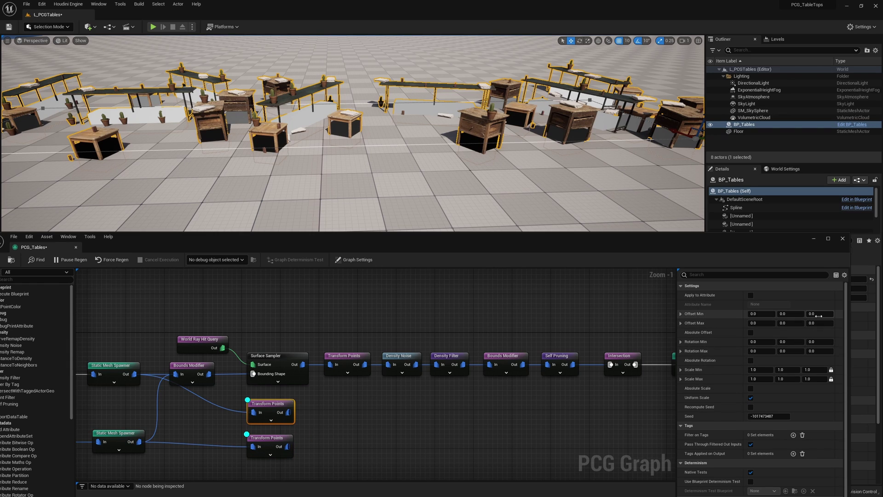
{"action": "type", "text": "100"}
{"action": "key", "text": "Return"}
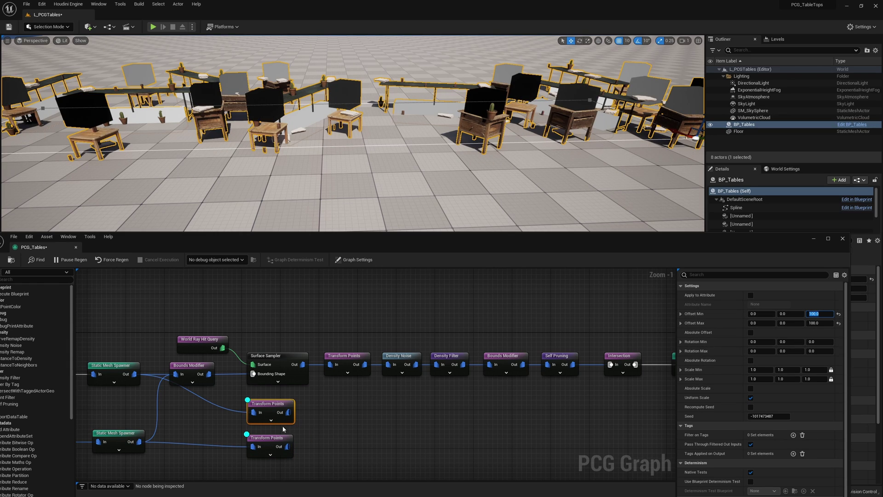
{"action": "left_click", "coordinate": [271, 440]}
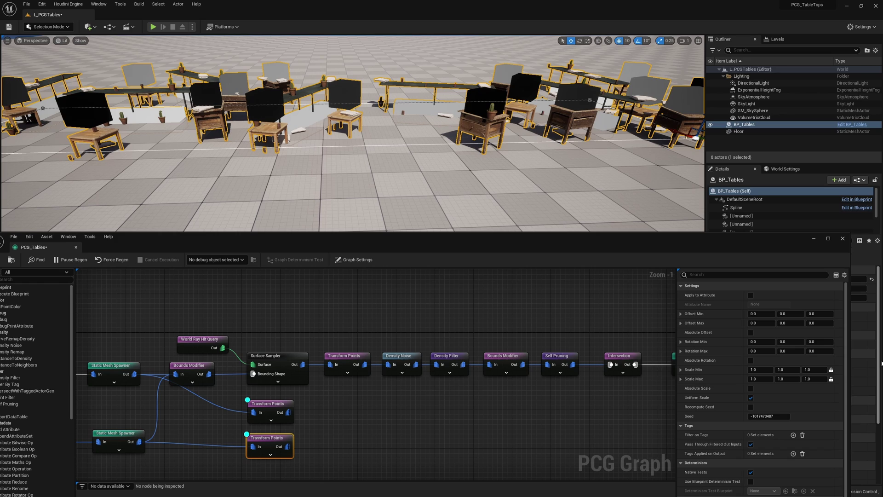
{"action": "left_click", "coordinate": [816, 314]}
{"action": "type", "text": "100"}
{"action": "key", "text": "Return"}
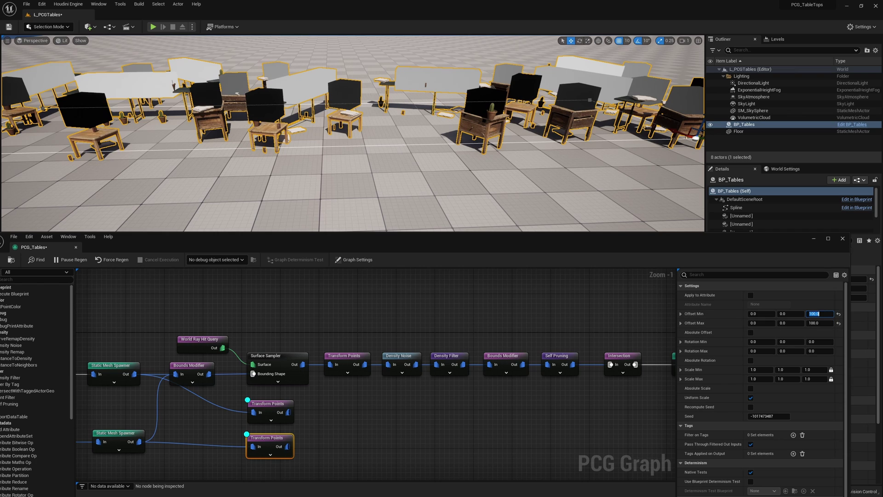
Disable Uniform Scale on the lower Transform Points node and set the X value of Scale Min and Scale Max to 1.5.
{"action": "key", "text": "w"}
{"action": "right_click_drag", "start_coordinate": [354, 133], "coordinate": [409, 171]}
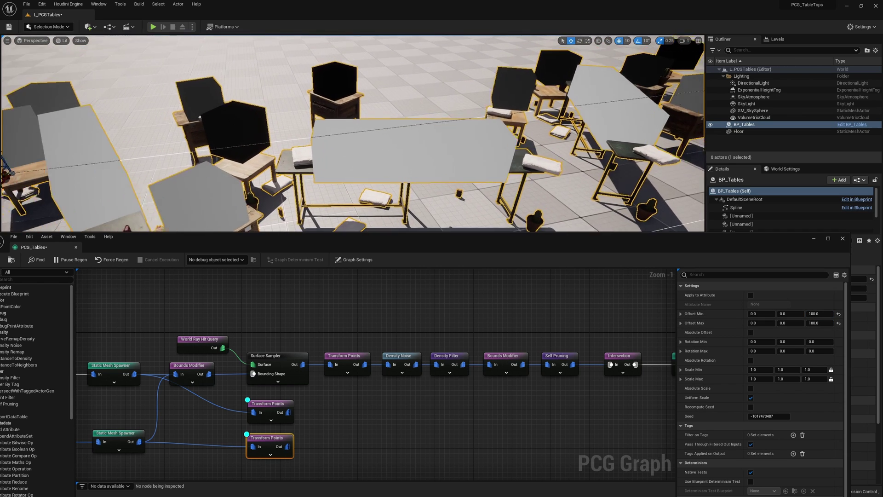
{"action": "right_click_drag", "start_coordinate": [358, 156], "coordinate": [360, 159]}
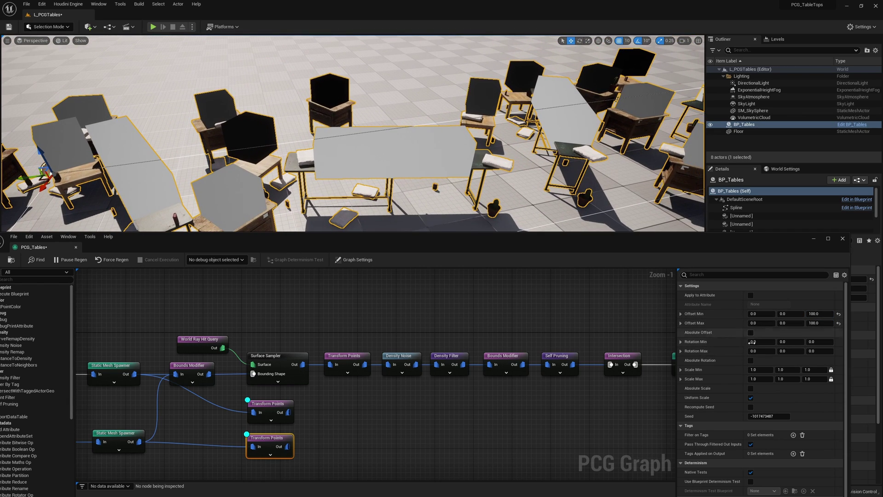
{"action": "right_click_drag", "start_coordinate": [354, 138], "coordinate": [354, 124]}
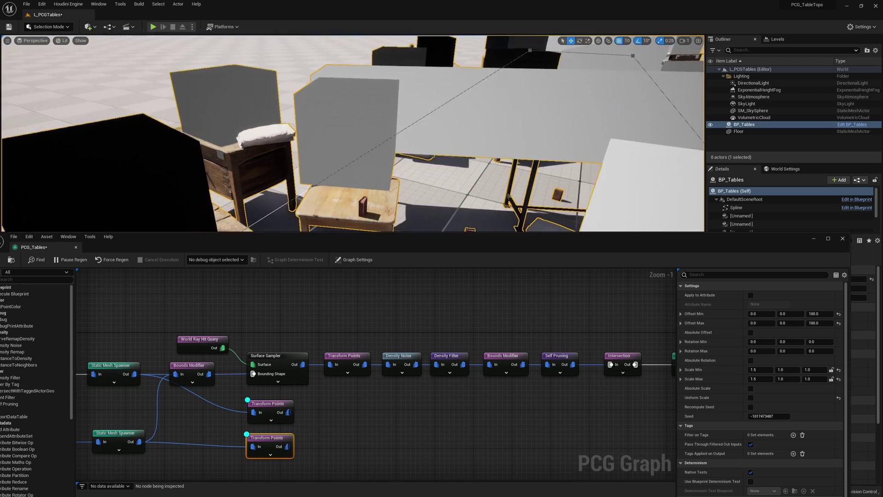
Check the raised bounds against the tabletops and set the upper Transform Points node's Z Offset Min and Max to 70.
{"action": "key", "text": "q"}
{"action": "key", "text": "e"}
{"action": "key", "text": "q"}
{"action": "right_click_drag", "start_coordinate": [427, 220], "coordinate": [427, 220]}
{"action": "key", "text": "e"}
{"action": "left_click", "coordinate": [272, 405]}
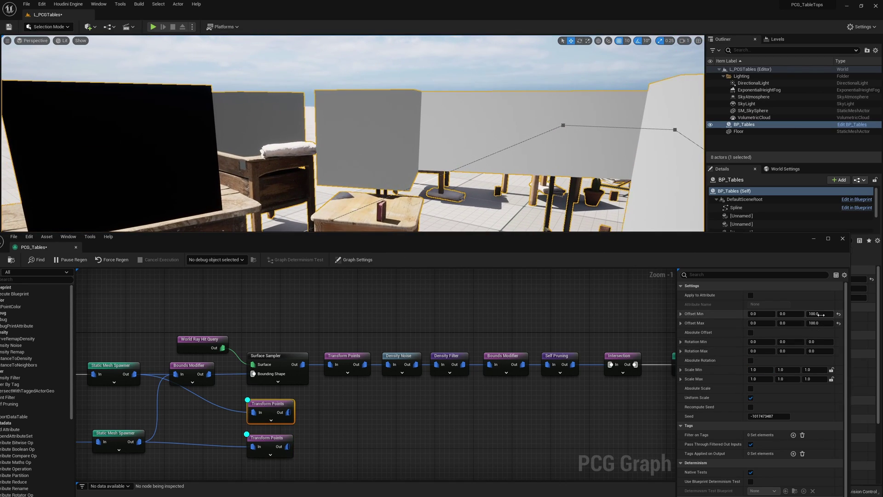
{"action": "left_click", "coordinate": [821, 313]}
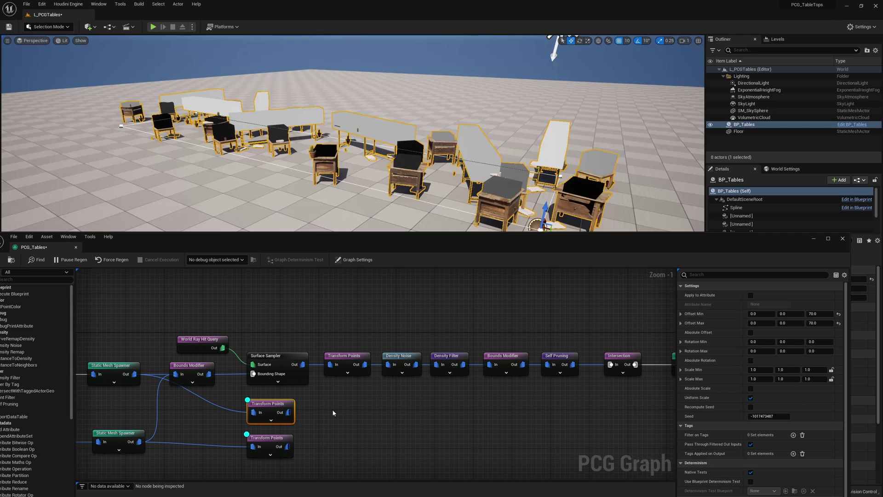
Combine both Transform Points outputs with a Merge node, turn off its debug display, and connect it to the Intersection node's input.
{"action": "right_click", "coordinate": [334, 411]}
{"action": "key", "text": "Escape"}
{"action": "right_click_drag", "start_coordinate": [469, 181], "coordinate": [501, 176]}
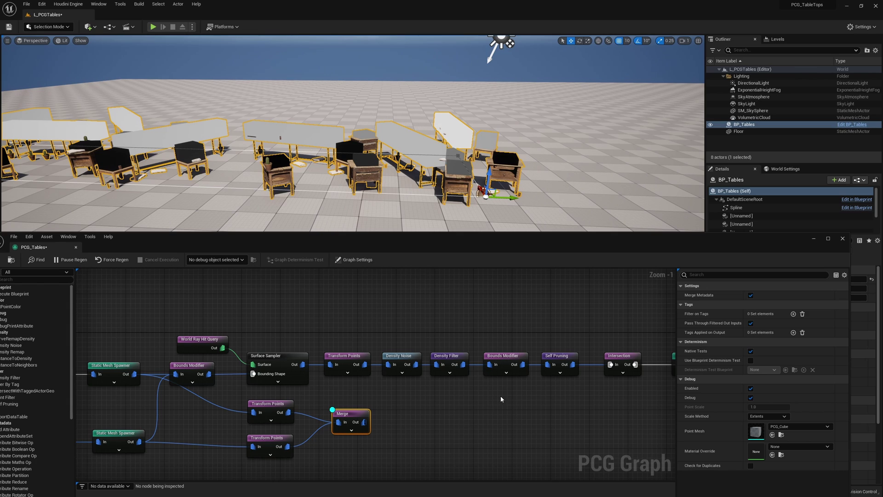
{"action": "key", "text": "d"}
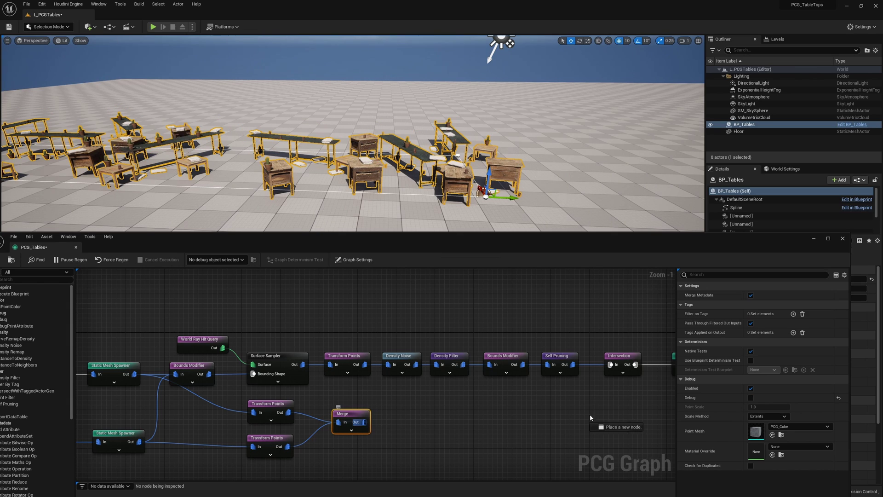
{"action": "left_click_drag", "start_coordinate": [590, 418], "coordinate": [616, 367]}
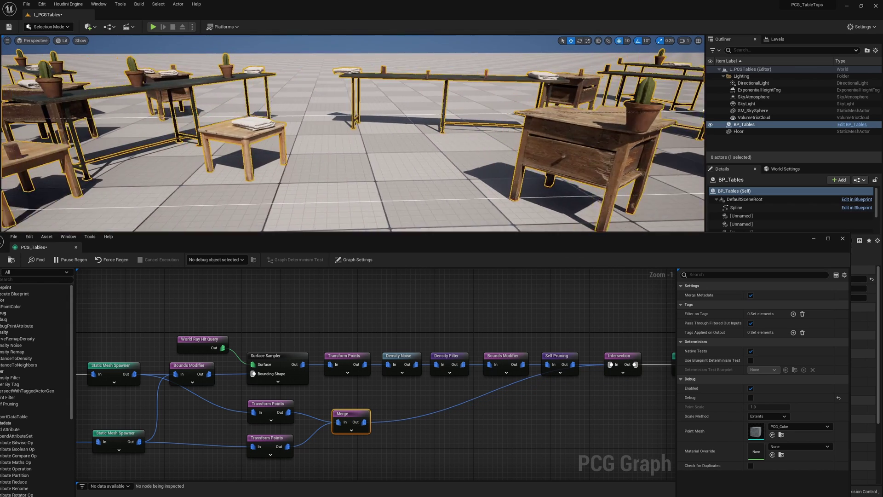
Deselect BP_Tables, move the graph window away, and examine the prop placement on the tabletops in an enlarged viewport.
{"action": "right_click_drag", "start_coordinate": [315, 142], "coordinate": [315, 141]}
{"action": "key", "text": "a"}
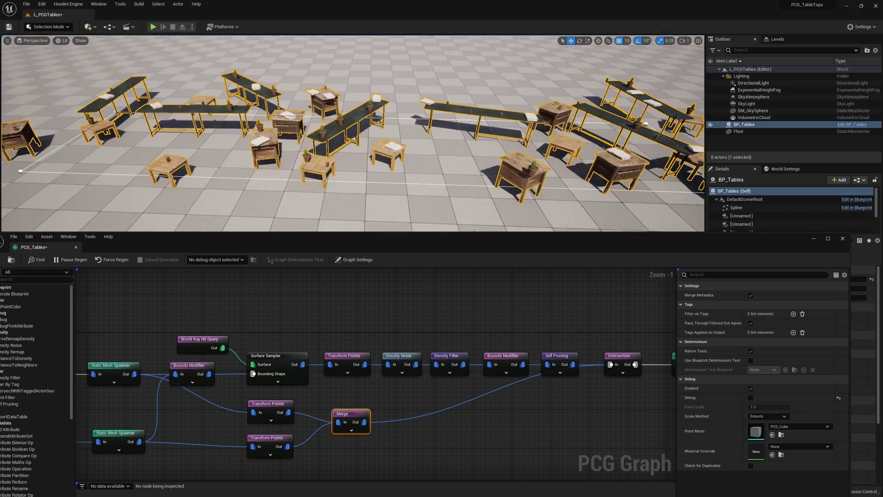
{"action": "left_click", "coordinate": [472, 179]}
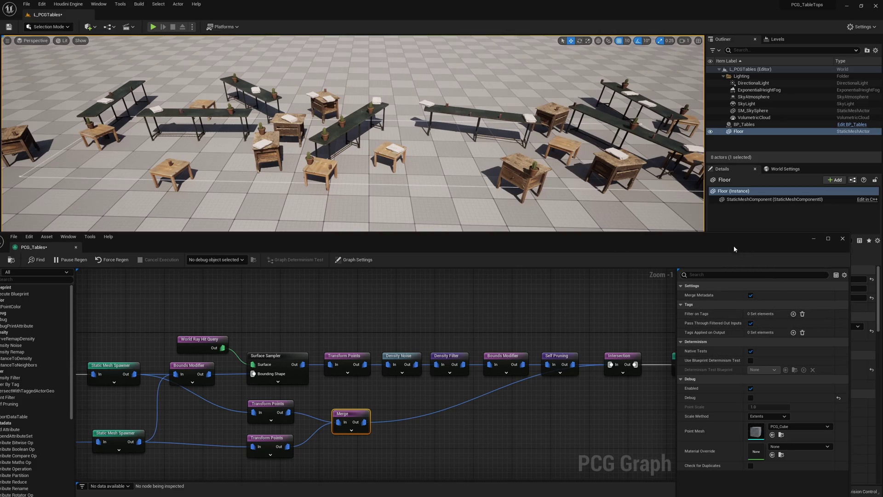
{"action": "left_click_drag", "start_coordinate": [734, 249], "coordinate": [773, 357]}
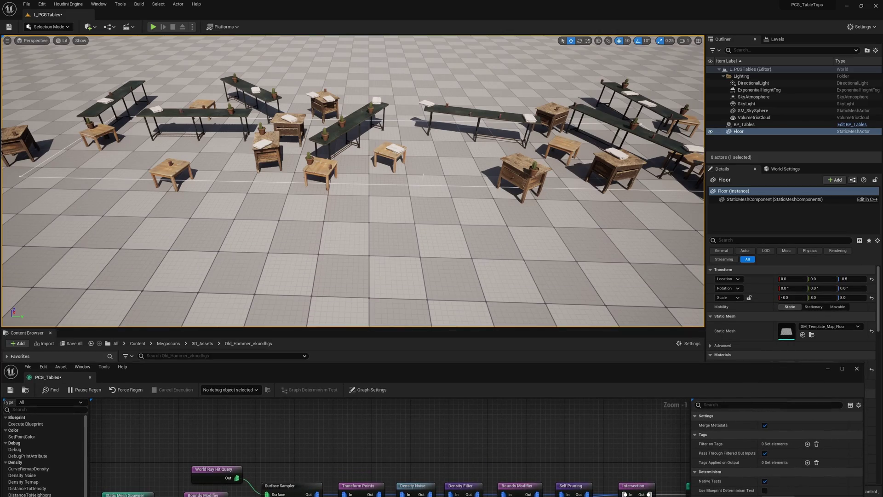
{"action": "right_click_drag", "start_coordinate": [424, 175], "coordinate": [456, 147]}
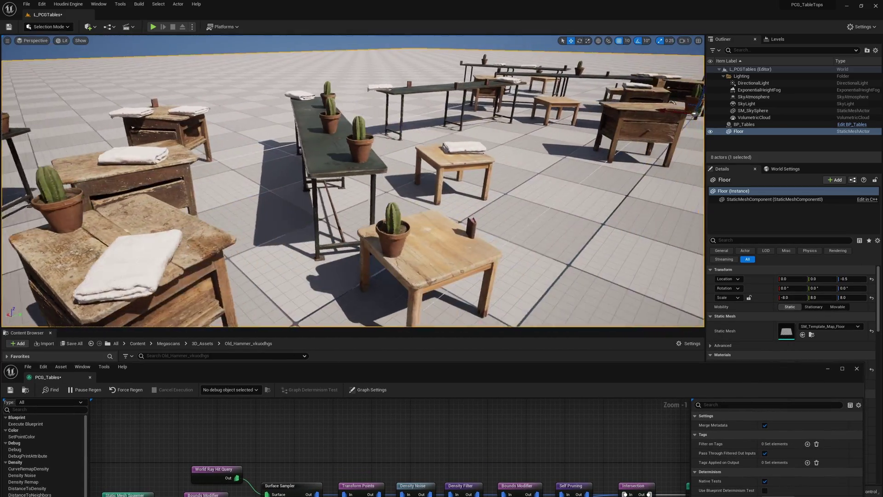
{"action": "right_click_drag", "start_coordinate": [442, 180], "coordinate": [423, 175]}
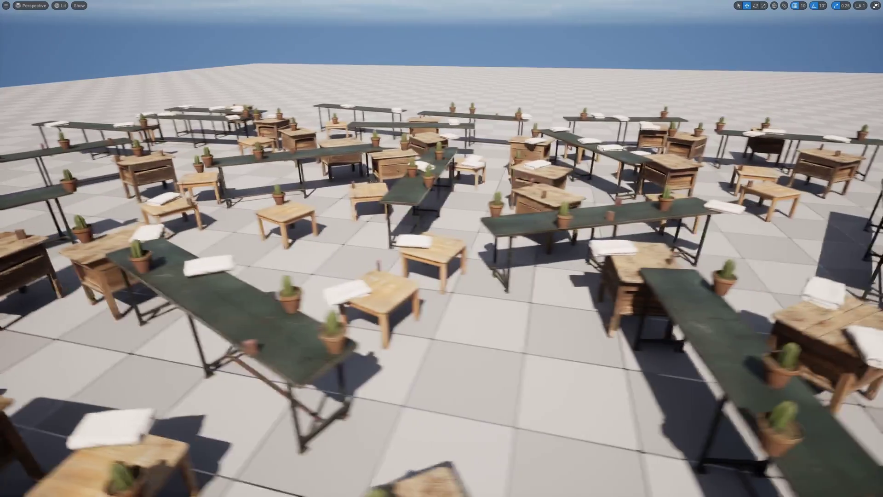
{"action": "right_click_drag", "start_coordinate": [423, 175], "coordinate": [423, 175]}
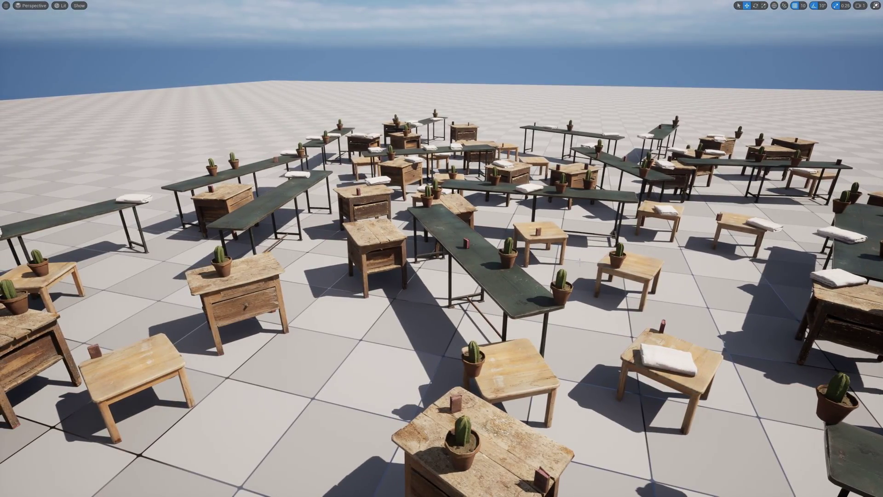